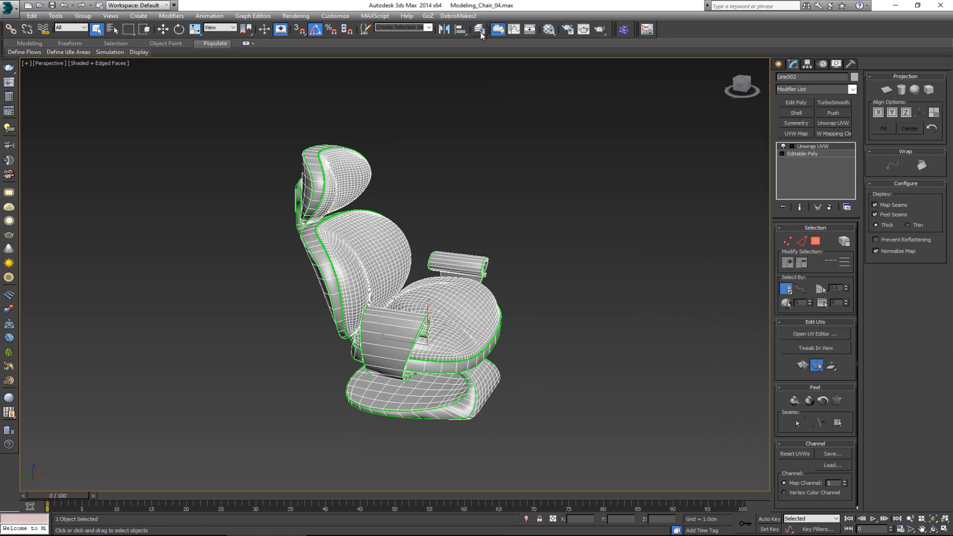
# Compare the high-poly and low-poly chairs by switching the visibility of the HP and LP layers, ending with LP shown.
pyautogui.click(479, 31)
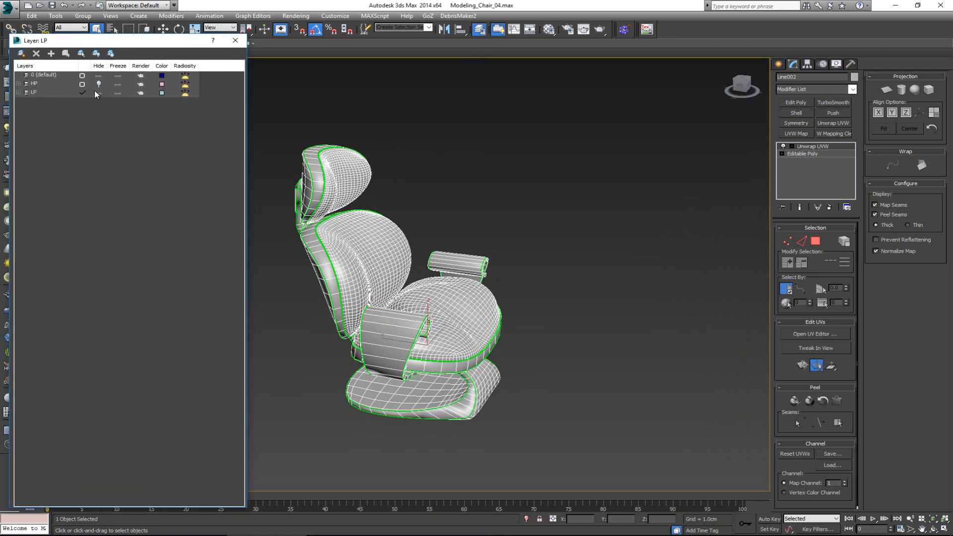
pyautogui.click(97, 94)
pyautogui.click(99, 85)
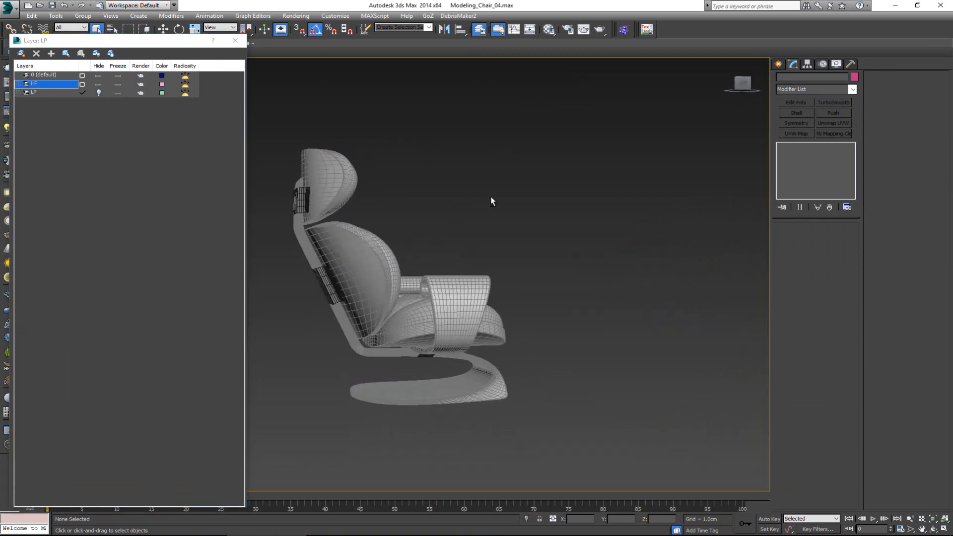
pyautogui.moveTo(491, 201)
pyautogui.keyDown('alt'); pyautogui.mouseDown(button='middle')
pyautogui.moveTo(510, 207)
pyautogui.moveTo(500, 217)
pyautogui.mouseUp(button='middle'); pyautogui.keyUp('alt')
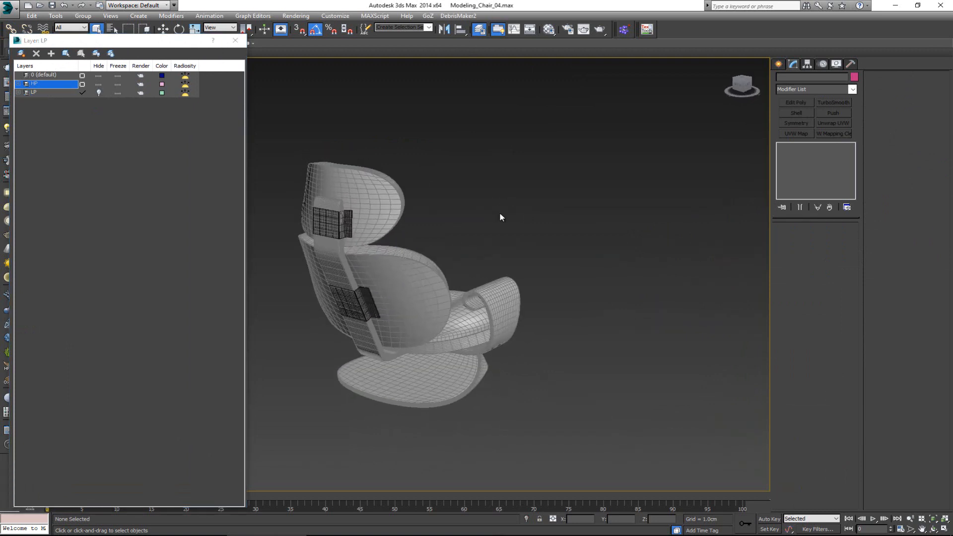
pyautogui.click(98, 84)
pyautogui.click(98, 93)
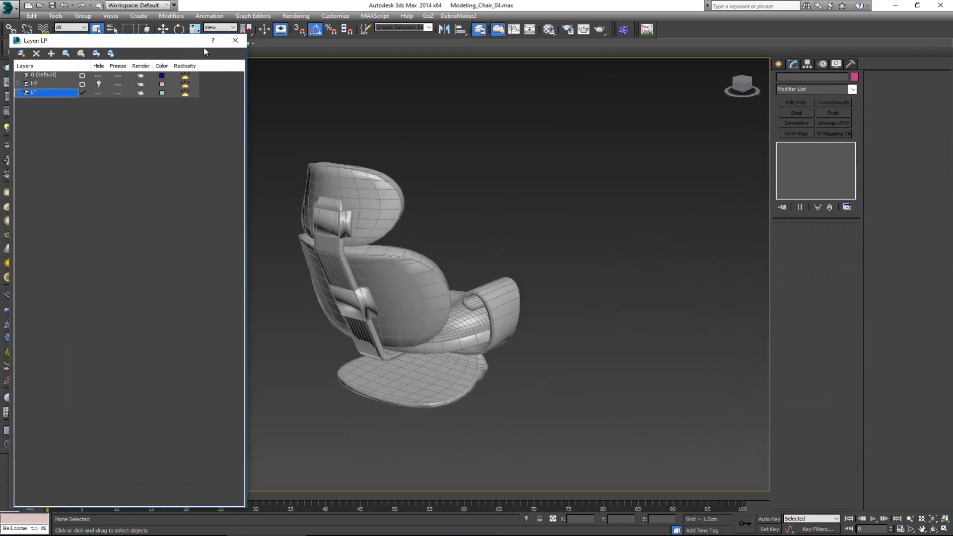
pyautogui.click(231, 43)
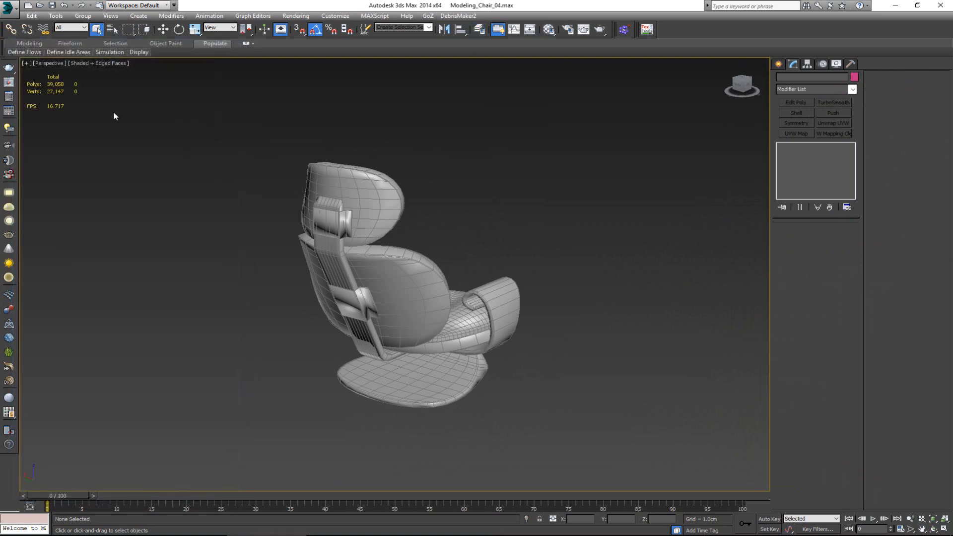
# Compare polygon counts by selecting the low-poly chair, then hiding LP, showing HP and selecting all the high-poly parts.
pyautogui.keyDown('alt'); pyautogui.moveTo(246, 140); pyautogui.dragTo(150, 141, button='middle'); pyautogui.keyUp('alt')
pyautogui.moveTo(240, 108); pyautogui.dragTo(618, 451)
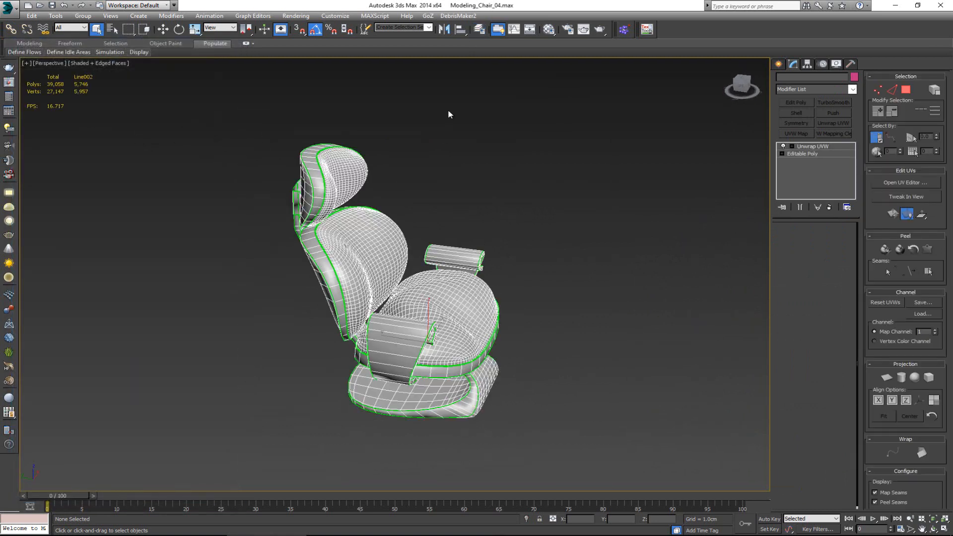
pyautogui.click(479, 29)
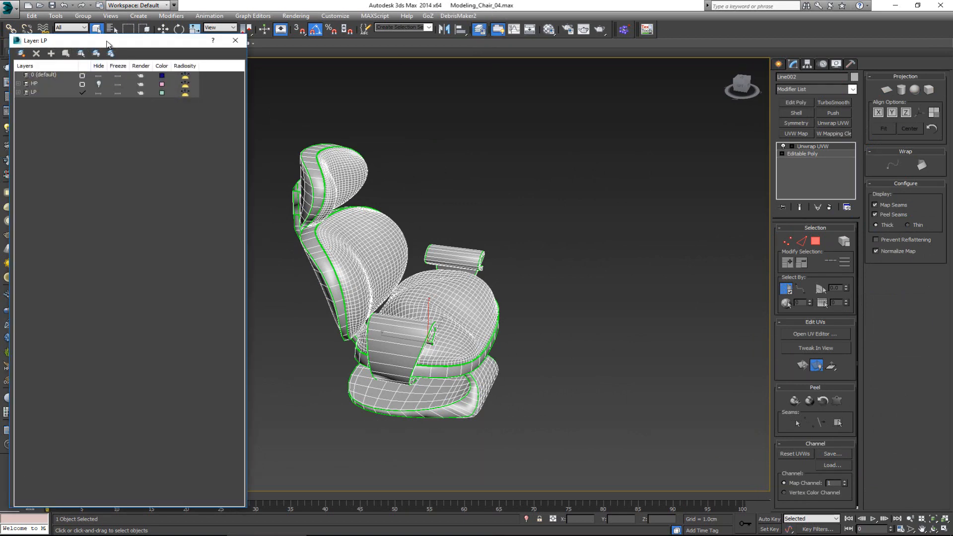
pyautogui.moveTo(110, 42); pyautogui.dragTo(653, 47)
pyautogui.click(641, 98)
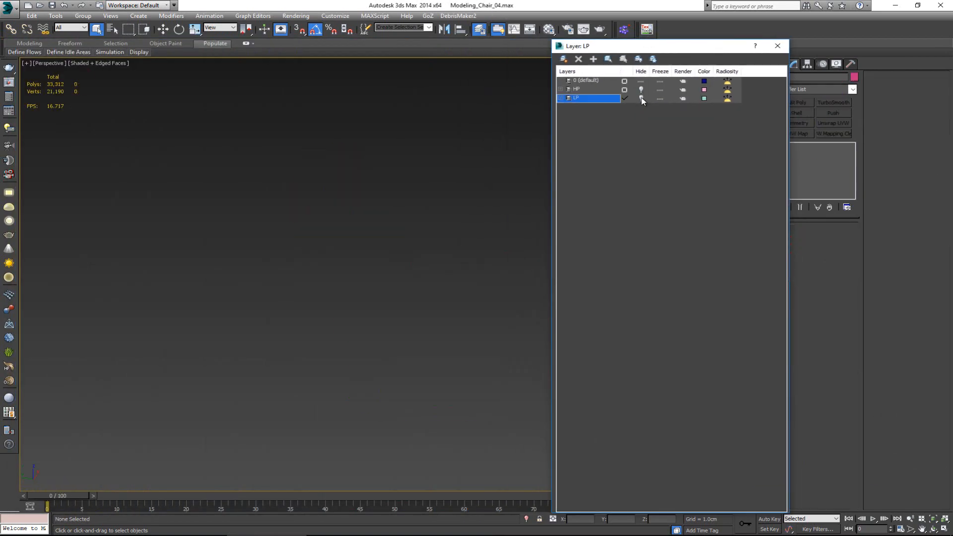
pyautogui.click(641, 89)
pyautogui.moveTo(262, 102); pyautogui.dragTo(540, 430)
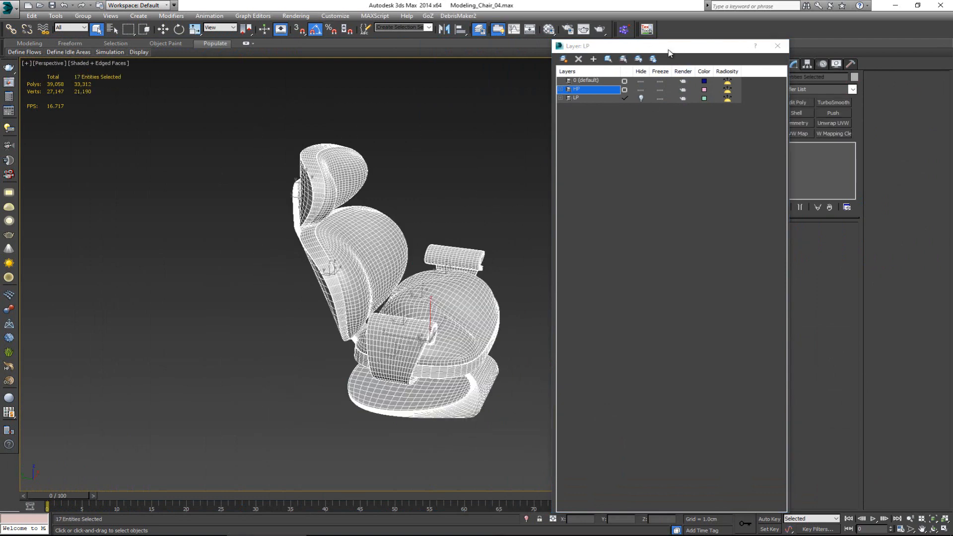
pyautogui.moveTo(668, 47); pyautogui.dragTo(144, 30)
pyautogui.keyDown('alt'); pyautogui.moveTo(401, 162); pyautogui.dragTo(373, 163, button='middle'); pyautogui.keyUp('alt')
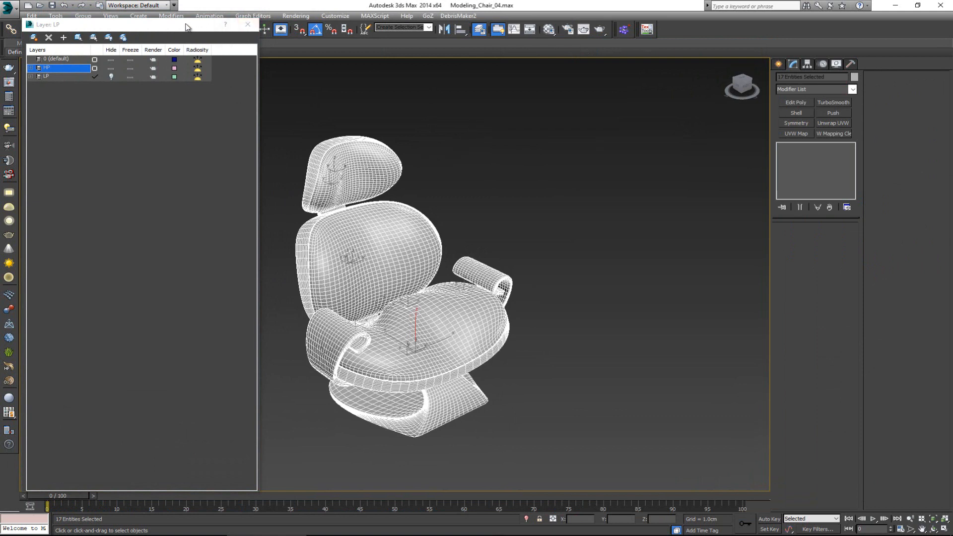
pyautogui.click(247, 24)
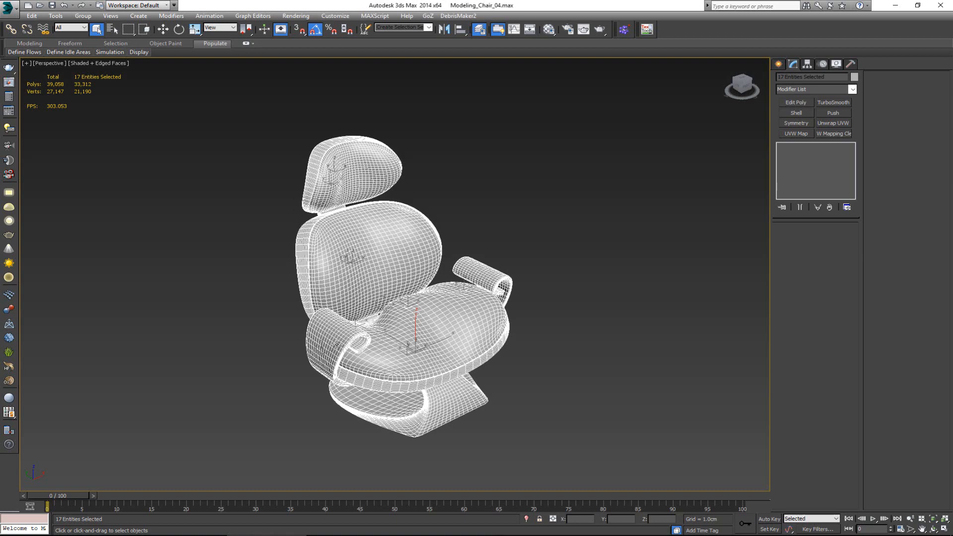
# Select the low-poly chair and examine its mesh and UV seams from several angles.
pyautogui.click(214, 221)
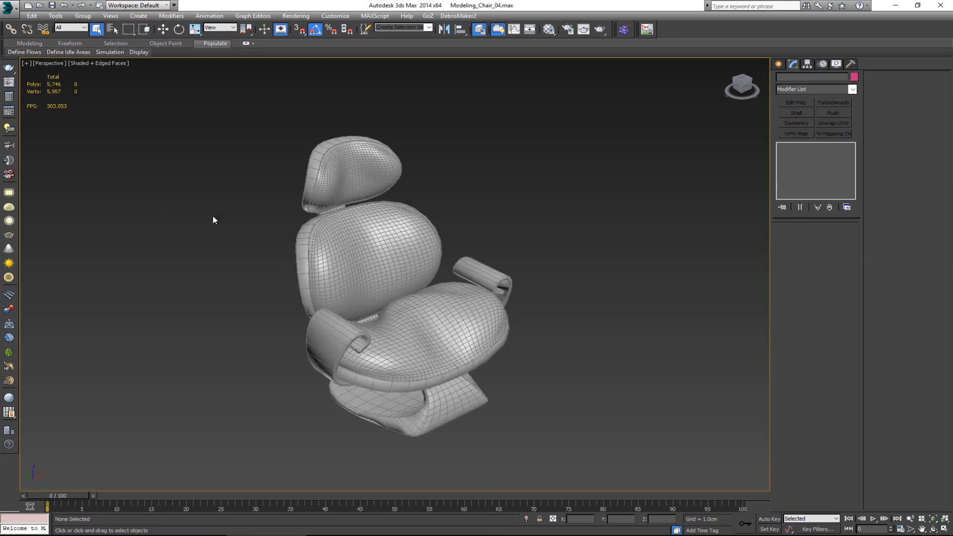
pyautogui.click(335, 243)
pyautogui.keyDown('alt'); pyautogui.moveTo(453, 238); pyautogui.dragTo(398, 213, button='middle'); pyautogui.keyUp('alt')
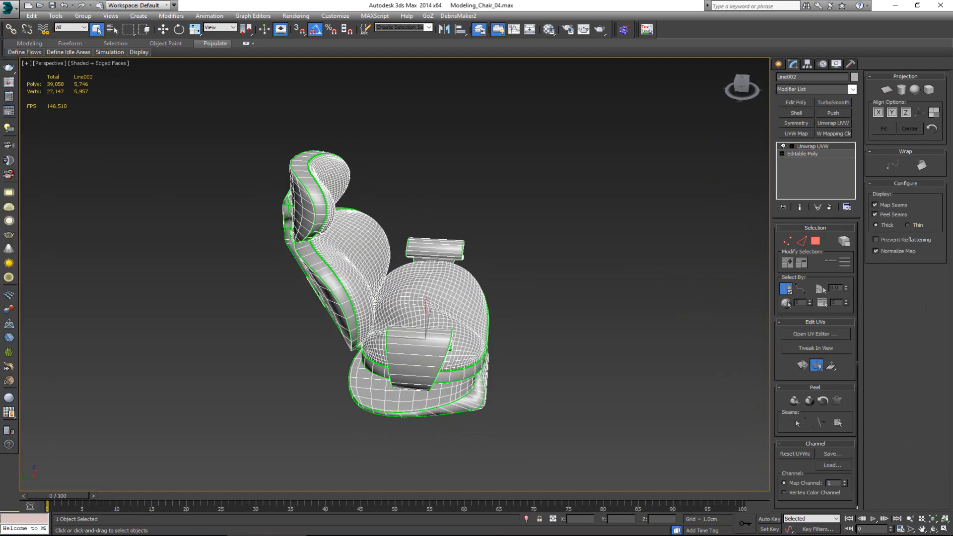
pyautogui.keyDown('alt'); pyautogui.moveTo(426, 224); pyautogui.dragTo(399, 231, button='middle'); pyautogui.keyUp('alt')
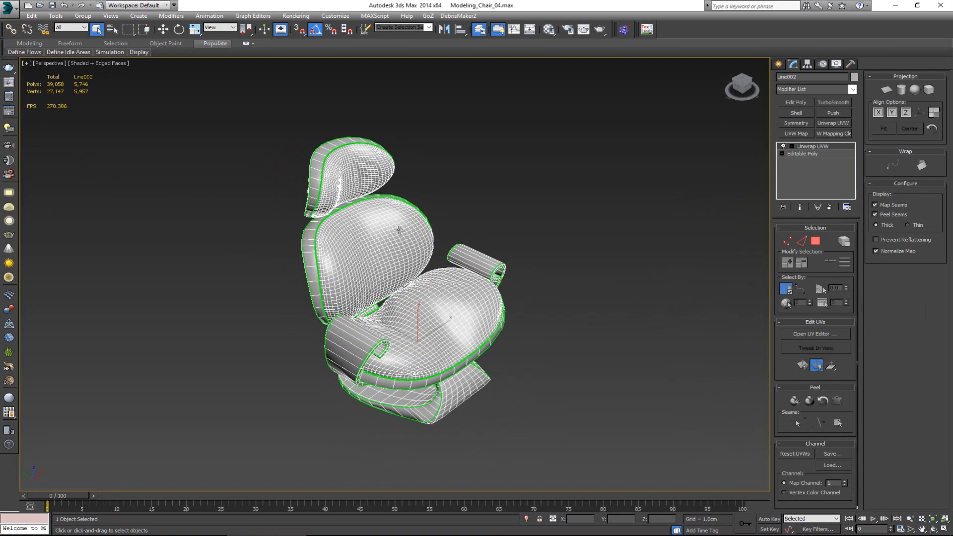
pyautogui.scroll(5, 388, 272)
pyautogui.scroll(-8, 387, 272)
pyautogui.moveTo(387, 272)
pyautogui.keyDown('alt'); pyautogui.mouseDown(button='middle')
pyautogui.moveTo(362, 254)
pyautogui.moveTo(416, 258)
pyautogui.moveTo(399, 266)
pyautogui.mouseUp(button='middle'); pyautogui.keyUp('alt')
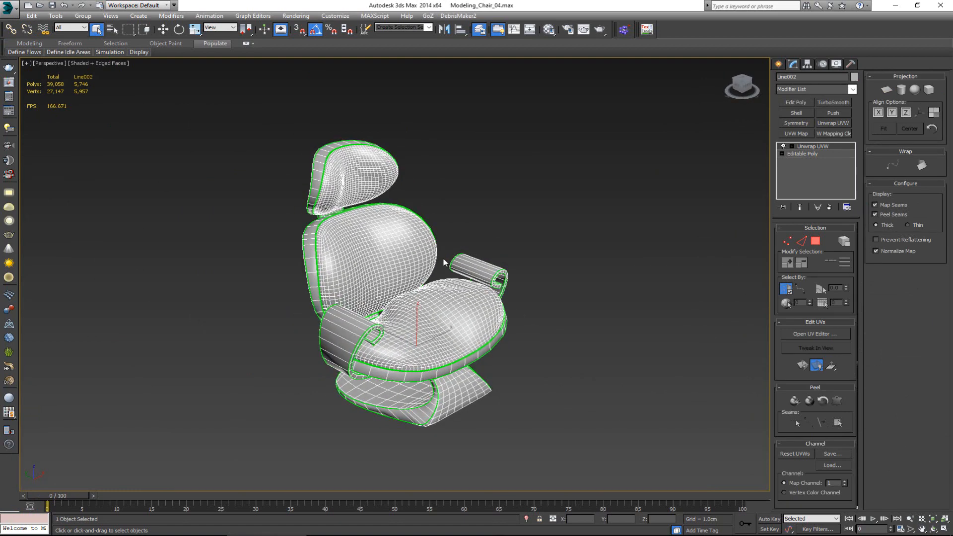
pyautogui.scroll(2, 442, 258)
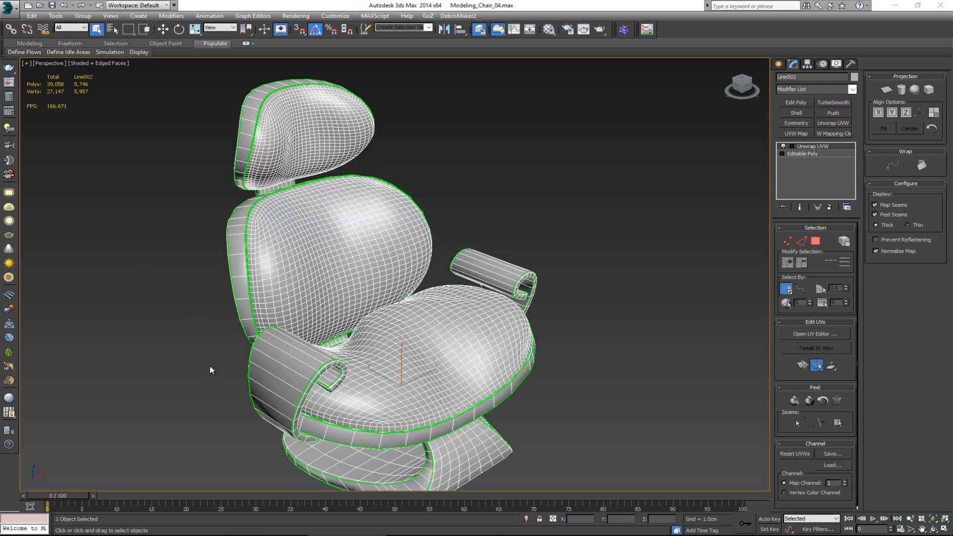
pyautogui.scroll(4, 387, 318)
pyautogui.scroll(-3, 387, 319)
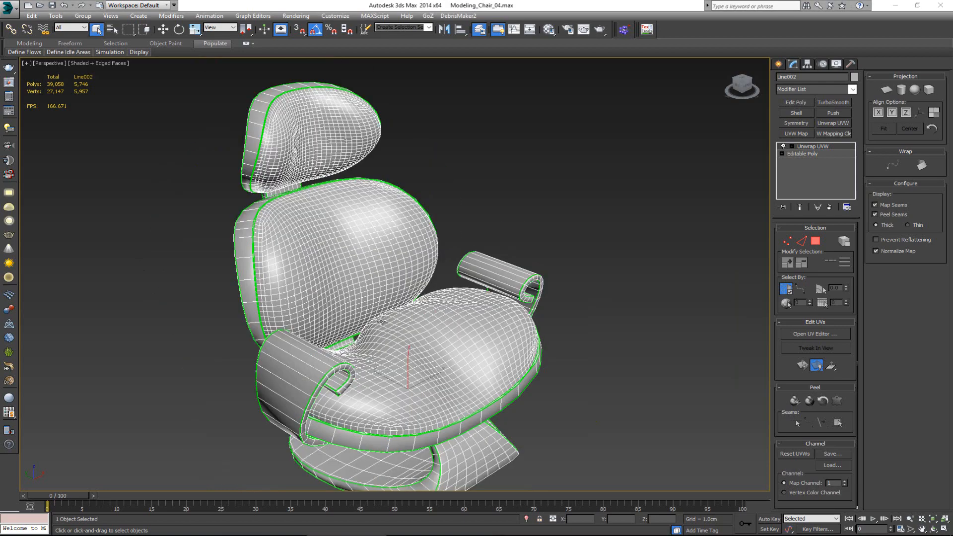
pyautogui.moveTo(382, 320)
pyautogui.keyDown('alt'); pyautogui.mouseDown(button='middle')
pyautogui.moveTo(416, 314)
pyautogui.moveTo(394, 313)
pyautogui.mouseUp(button='middle'); pyautogui.keyUp('alt')
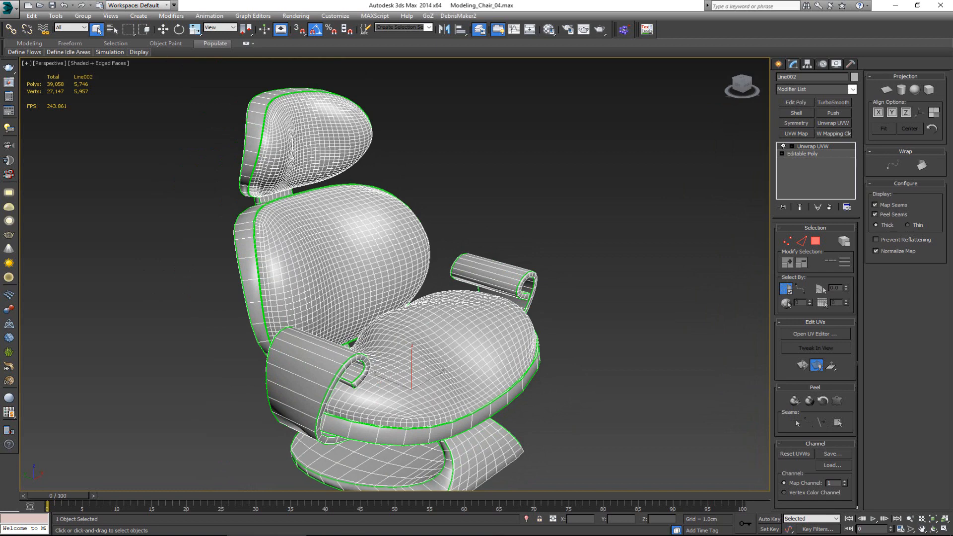
# Hide the LP layer and show the HP layer to display the high-poly chair.
pyautogui.moveTo(0, 37); pyautogui.dragTo(159, 36)
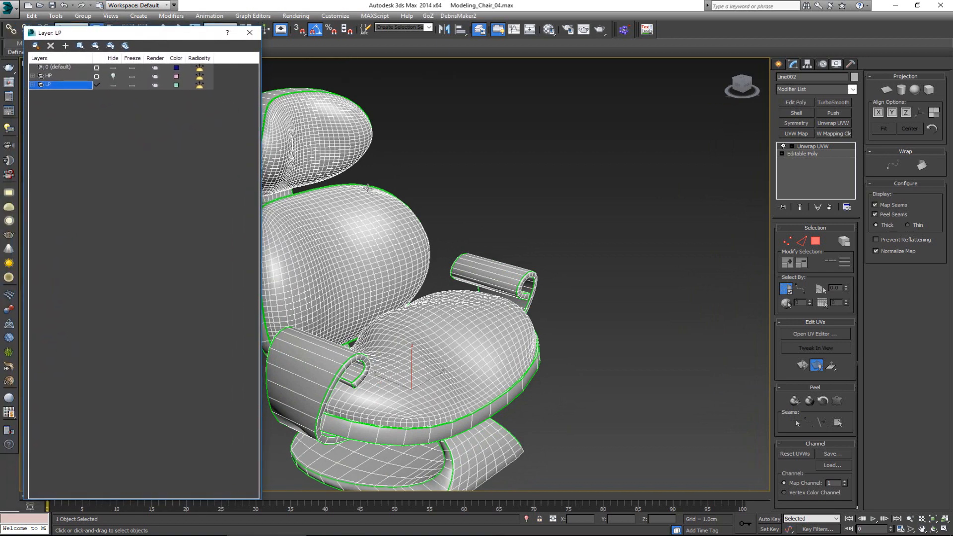
pyautogui.moveTo(367, 188); pyautogui.dragTo(400, 171, button='middle')
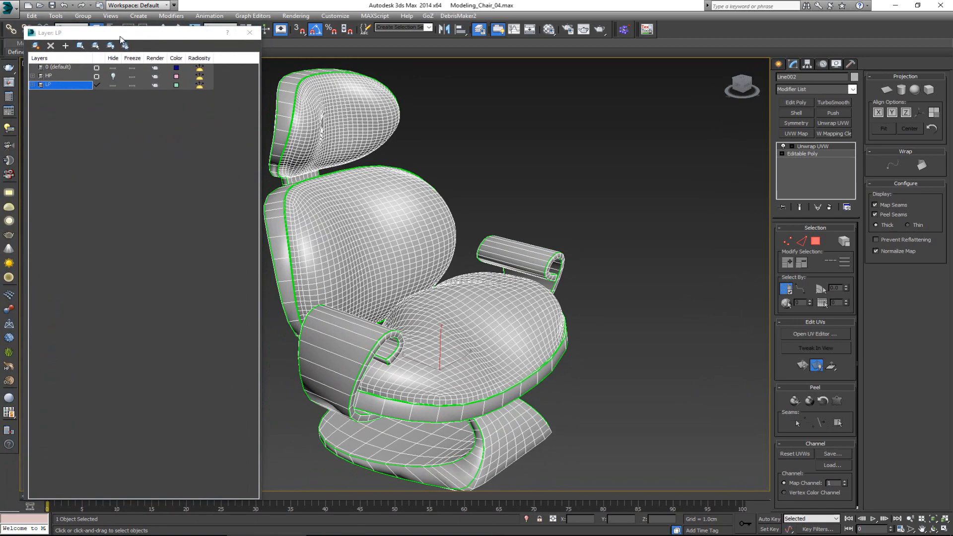
pyautogui.keyDown('alt'); pyautogui.moveTo(292, 162); pyautogui.dragTo(308, 176, button='middle'); pyautogui.keyUp('alt')
pyautogui.scroll(-3, 371, 166)
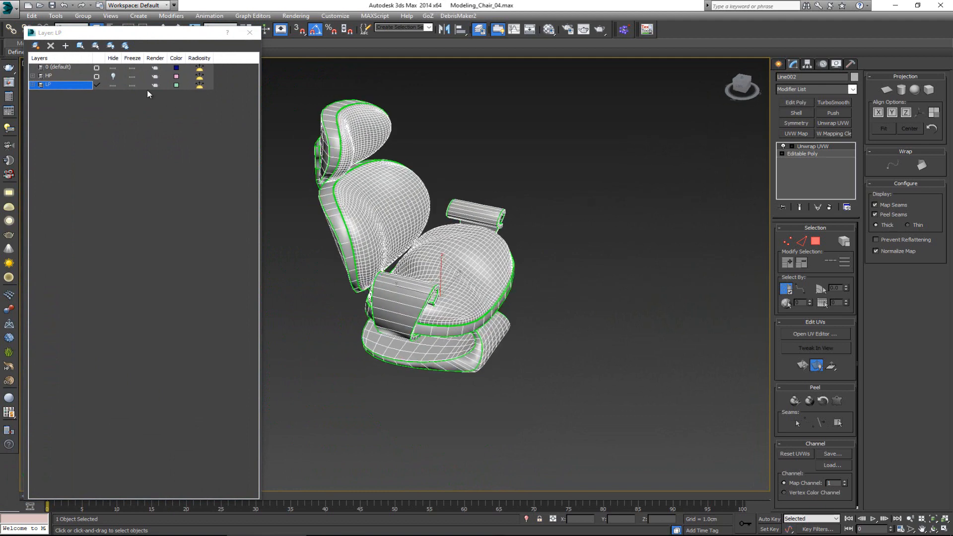
pyautogui.click(112, 85)
pyautogui.click(113, 76)
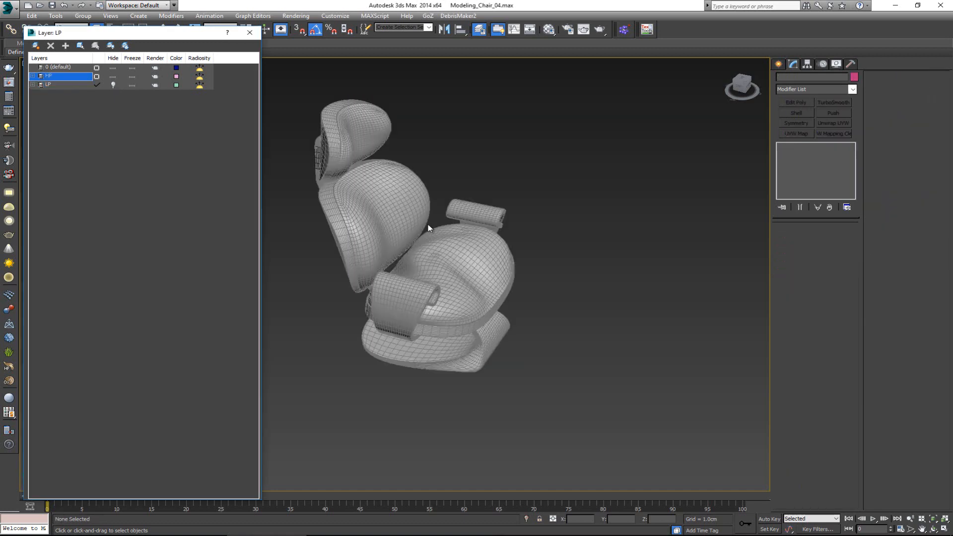
# Examine the high-poly seat, backrest and headrest cushions up close, selecting them individually.
pyautogui.click(440, 266)
pyautogui.scroll(4, 416, 230)
pyautogui.moveTo(392, 221); pyautogui.dragTo(352, 164, button='middle')
pyautogui.scroll(-4, 416, 229)
pyautogui.press('z')
pyautogui.moveTo(353, 163); pyautogui.dragTo(540, 281, button='middle')
pyautogui.moveTo(199, 34); pyautogui.dragTo(0, 35)
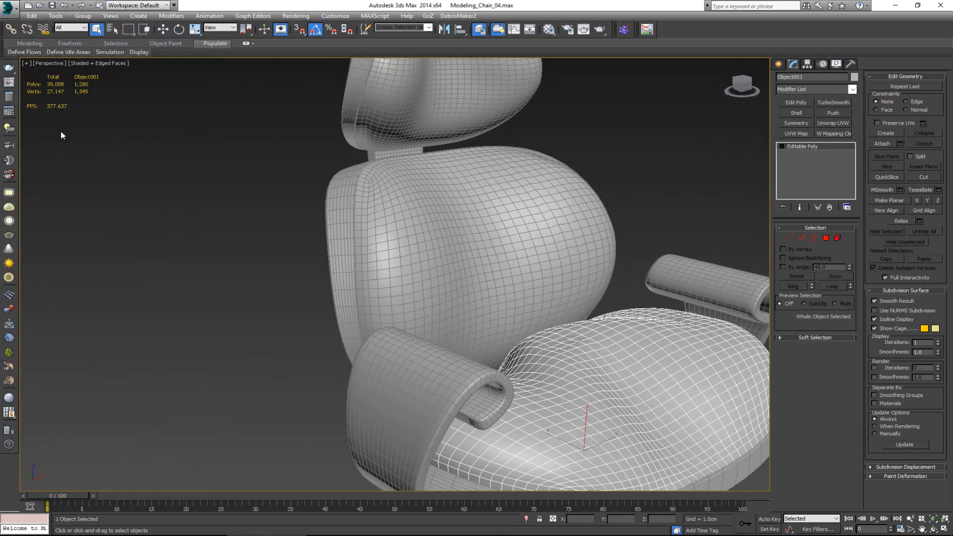
pyautogui.keyDown('alt'); pyautogui.moveTo(323, 287); pyautogui.dragTo(314, 310, button='middle'); pyautogui.keyUp('alt')
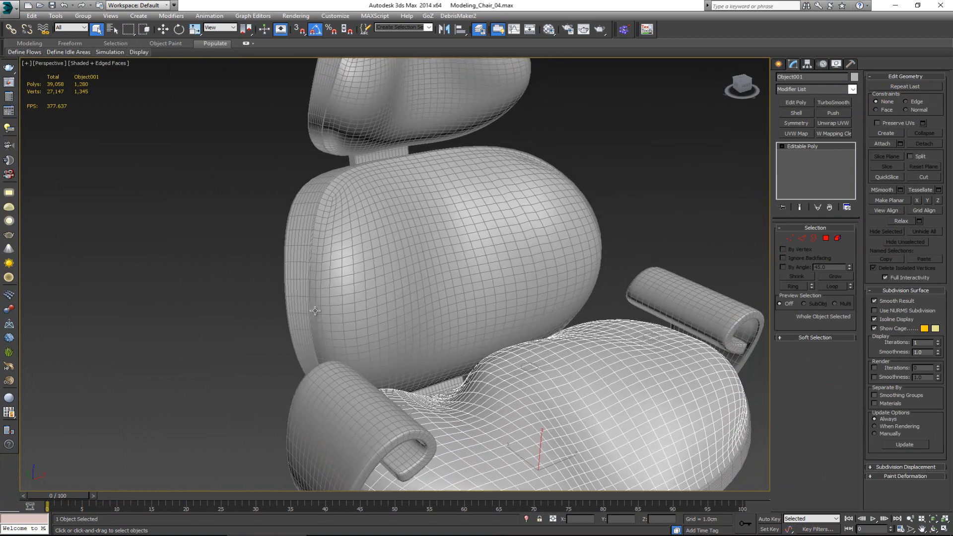
pyautogui.scroll(-3, 314, 310)
pyautogui.click(426, 162)
pyautogui.click(423, 251)
pyautogui.click(489, 364)
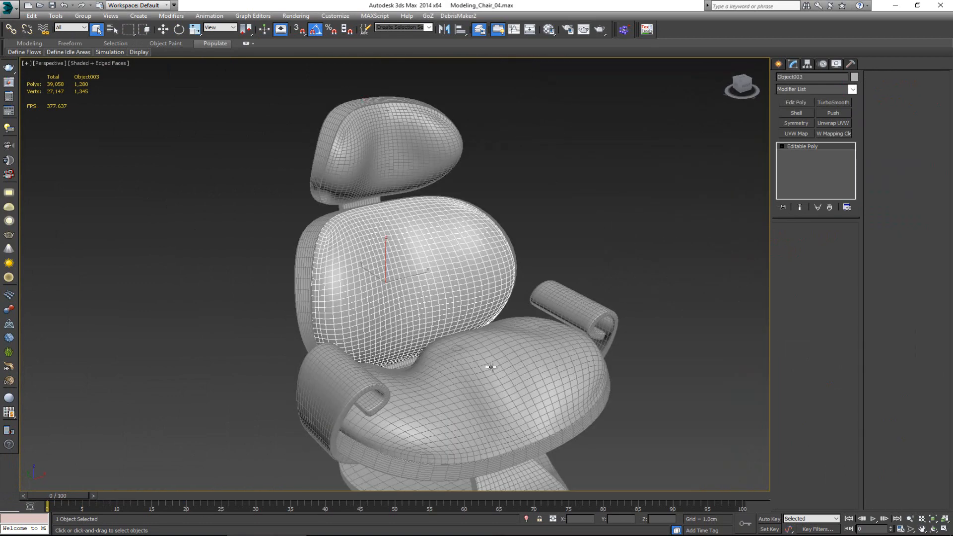
pyautogui.click(420, 254)
pyautogui.keyDown('alt'); pyautogui.moveTo(420, 254); pyautogui.dragTo(442, 262, button='middle'); pyautogui.keyUp('alt')
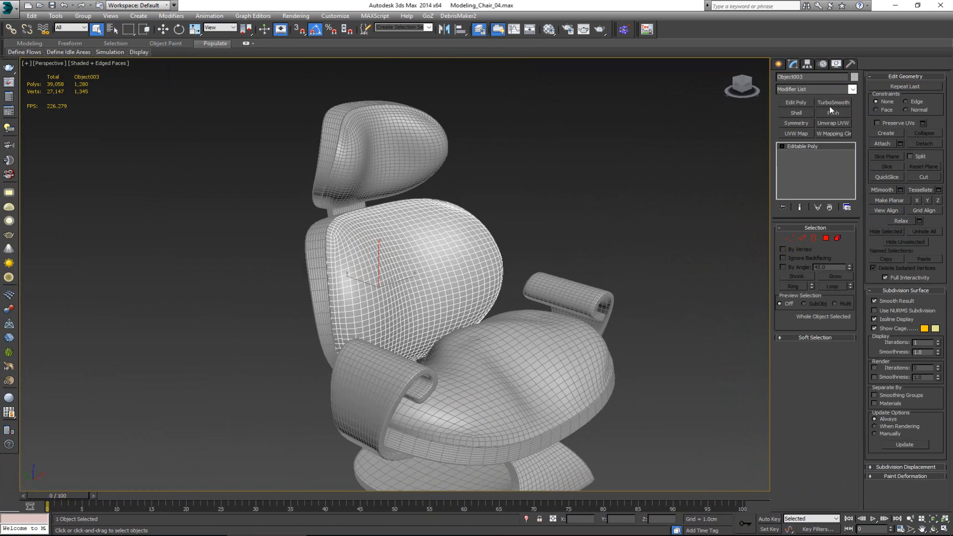
# Attach the backrest and headrest cushions to the seat cushion as one object.
pyautogui.click(475, 342)
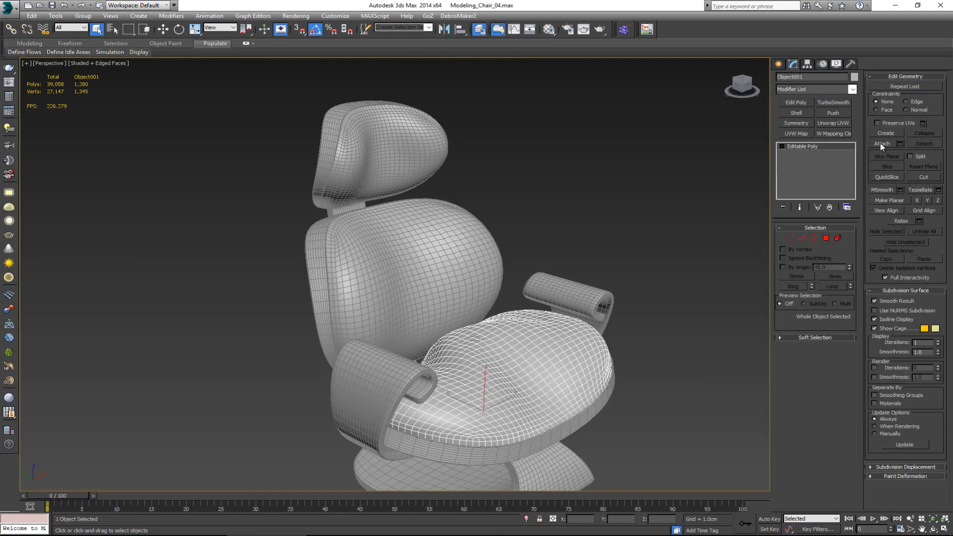
pyautogui.click(882, 143)
pyautogui.click(449, 221)
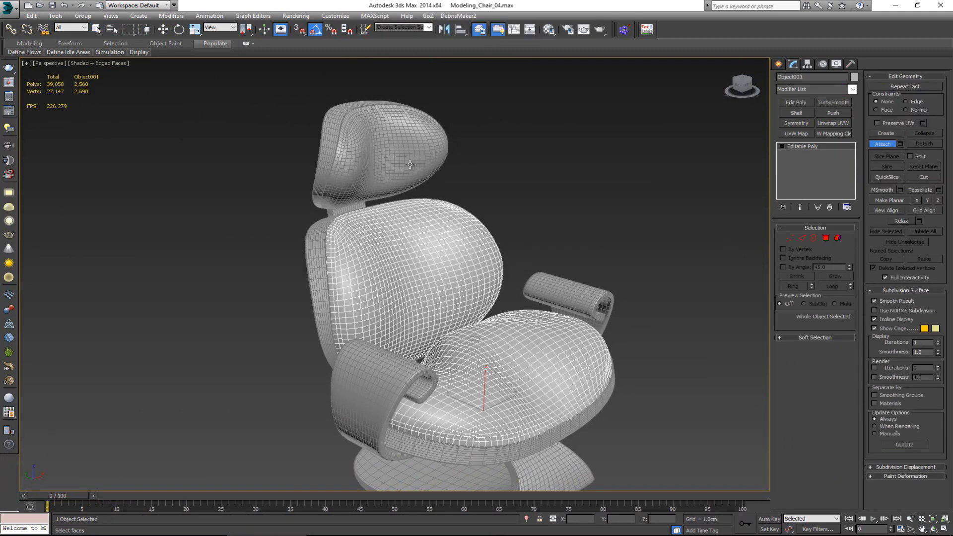
pyautogui.click(410, 164)
pyautogui.press('w')
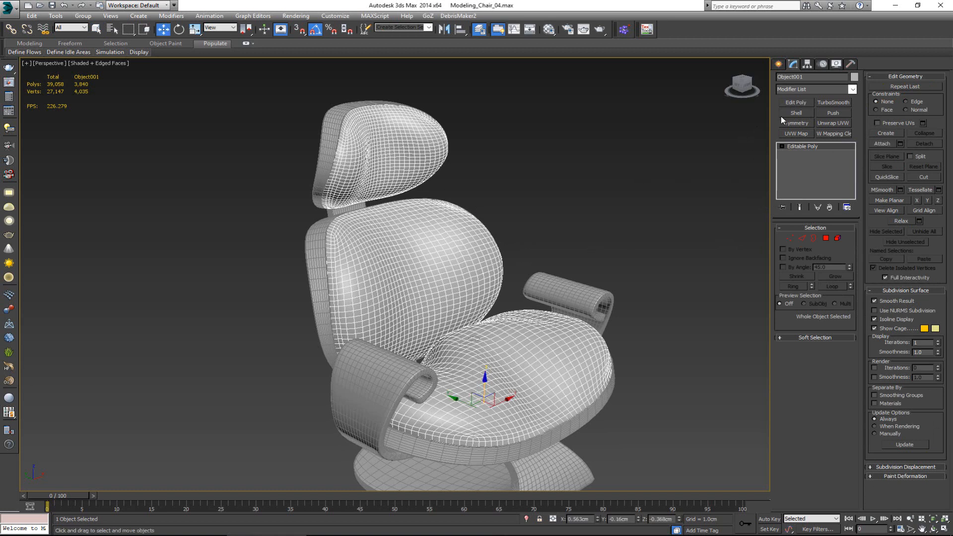
# Rename the combined cushion object as 01_HP.
pyautogui.click(822, 78)
pyautogui.write('01_HP')
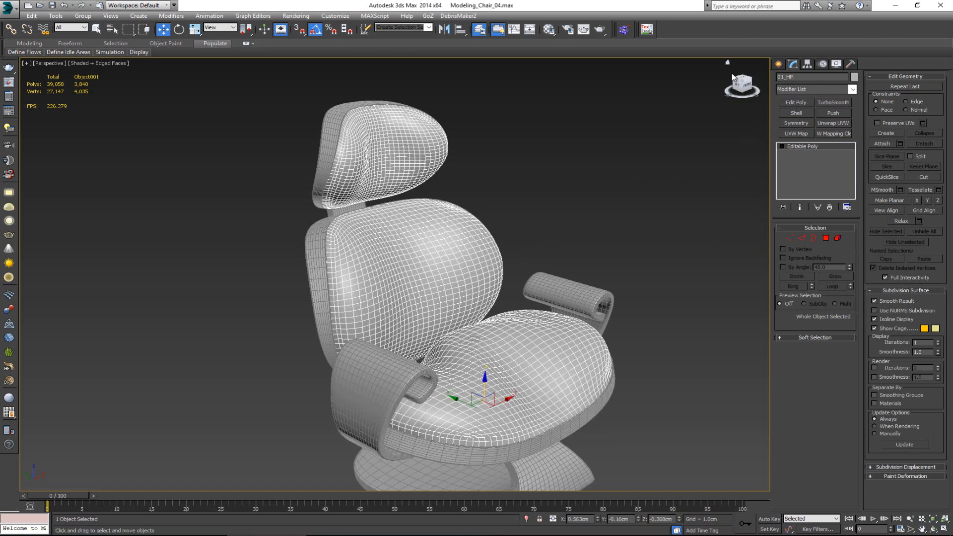
pyautogui.press('Return')
# Hide the 01_HP cushion object so the shells behind it are accessible.
pyautogui.keyDown('alt'); pyautogui.moveTo(544, 327); pyautogui.dragTo(501, 322, button='middle'); pyautogui.keyUp('alt')
pyautogui.scroll(3, 531, 328)
pyautogui.scroll(-3, 531, 328)
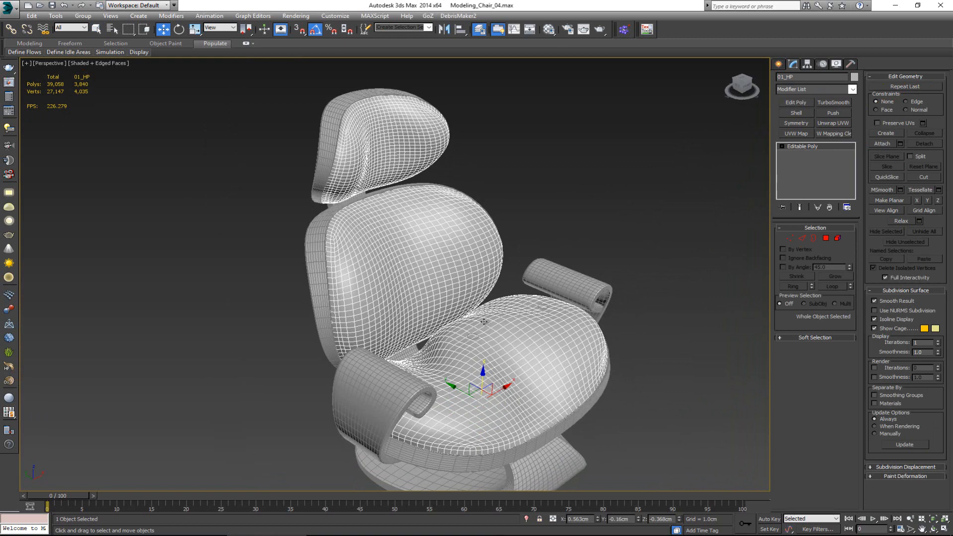
pyautogui.rightClick(499, 341)
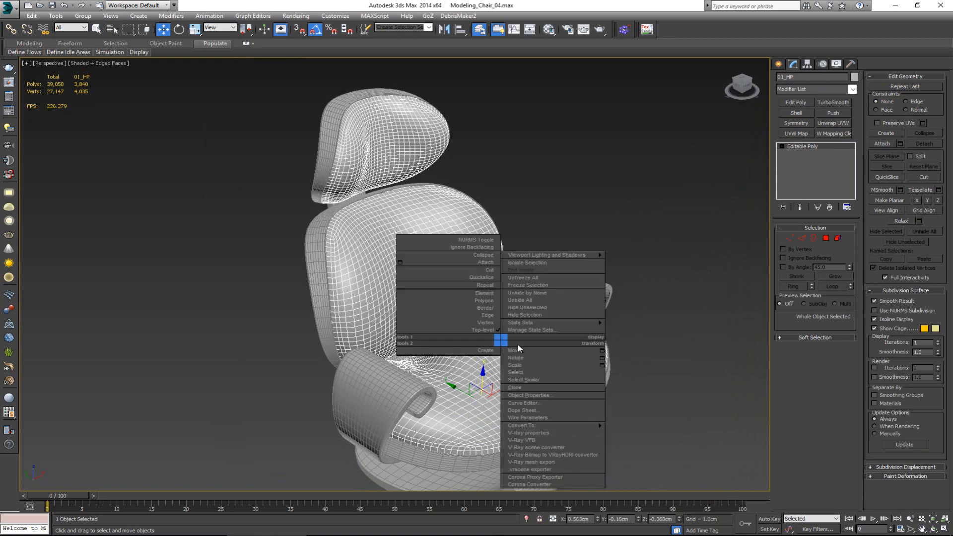
pyautogui.click(524, 315)
# Attach the backrest and seat shells to the headrest shell as one object.
pyautogui.click(354, 165)
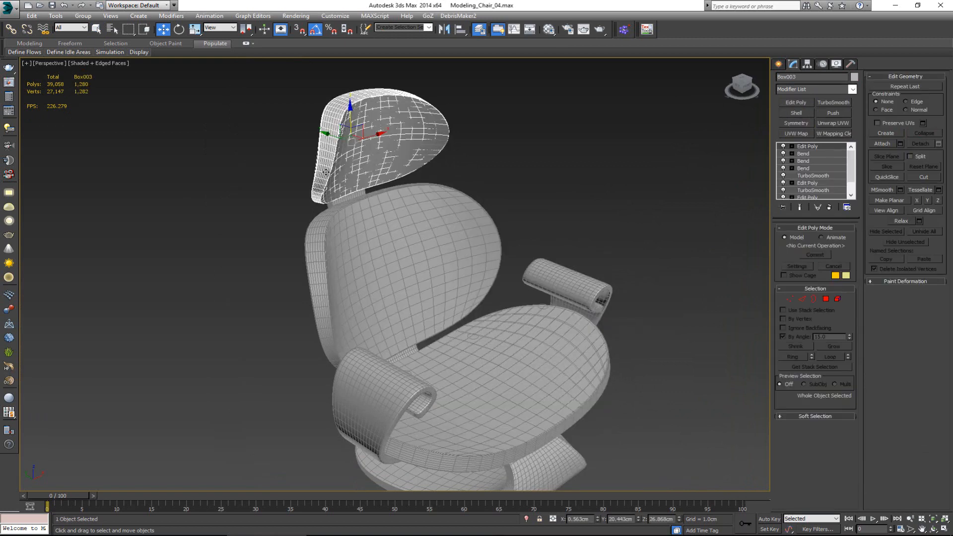
pyautogui.moveTo(355, 165)
pyautogui.keyDown('alt'); pyautogui.mouseDown(button='middle')
pyautogui.moveTo(382, 178)
pyautogui.moveTo(354, 182)
pyautogui.mouseUp(button='middle'); pyautogui.keyUp('alt')
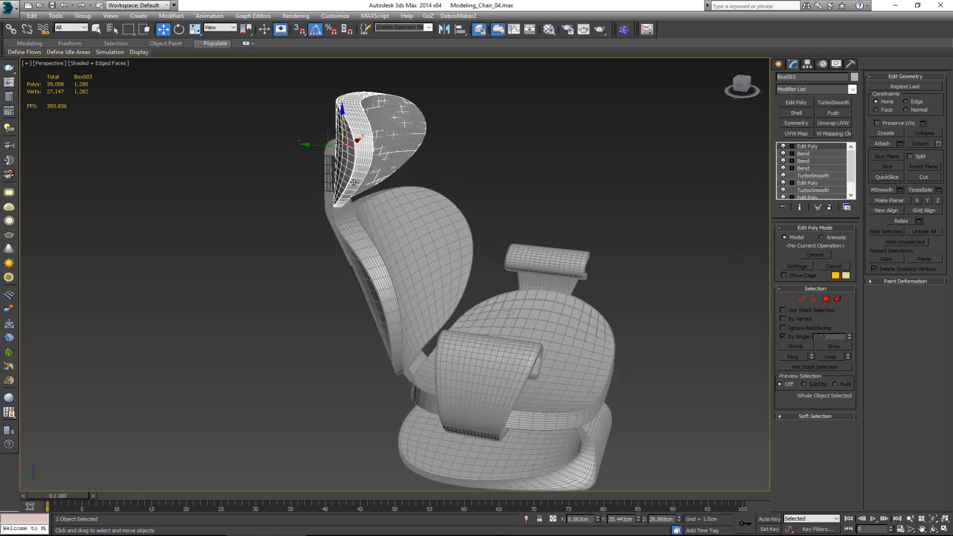
pyautogui.click(883, 143)
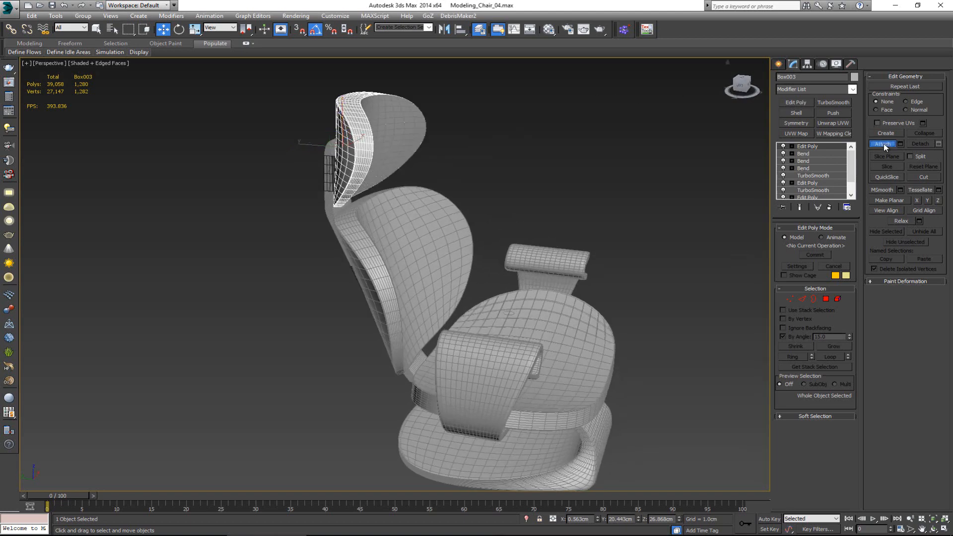
pyautogui.click(365, 284)
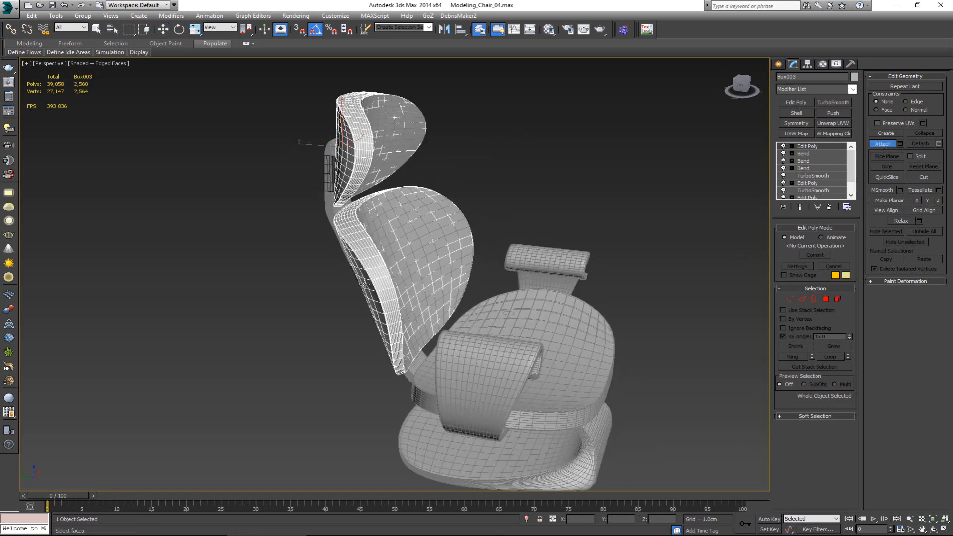
pyautogui.click(426, 407)
pyautogui.moveTo(423, 375)
pyautogui.keyDown('alt'); pyautogui.mouseDown(button='middle')
pyautogui.moveTo(446, 373)
pyautogui.moveTo(407, 374)
pyautogui.moveTo(445, 354)
pyautogui.mouseUp(button='middle'); pyautogui.keyUp('alt')
pyautogui.scroll(5, 431, 373)
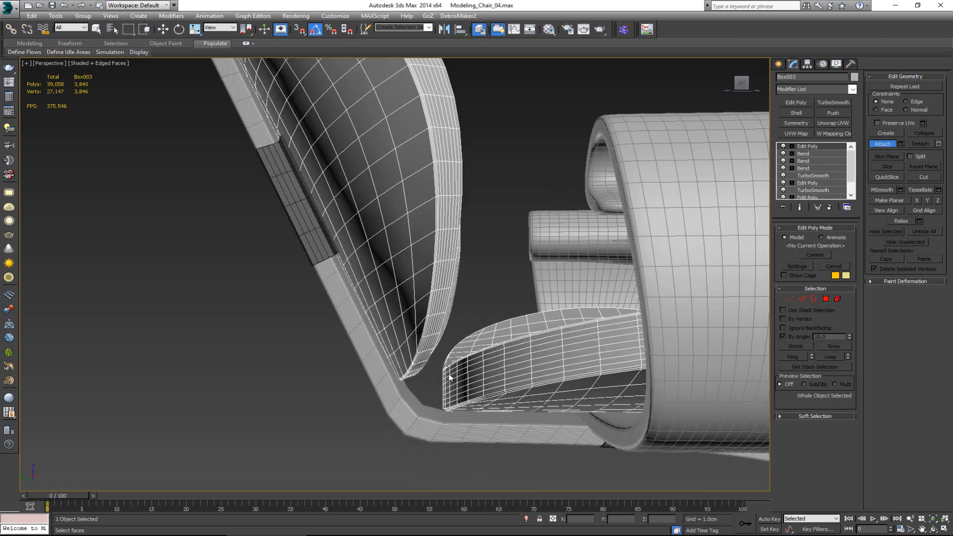
pyautogui.keyDown('alt'); pyautogui.moveTo(419, 357); pyautogui.dragTo(297, 236, button='middle'); pyautogui.keyUp('alt')
pyautogui.scroll(-4, 296, 237)
pyautogui.keyDown('alt'); pyautogui.moveTo(364, 351); pyautogui.dragTo(374, 199, button='middle'); pyautogui.keyUp('alt')
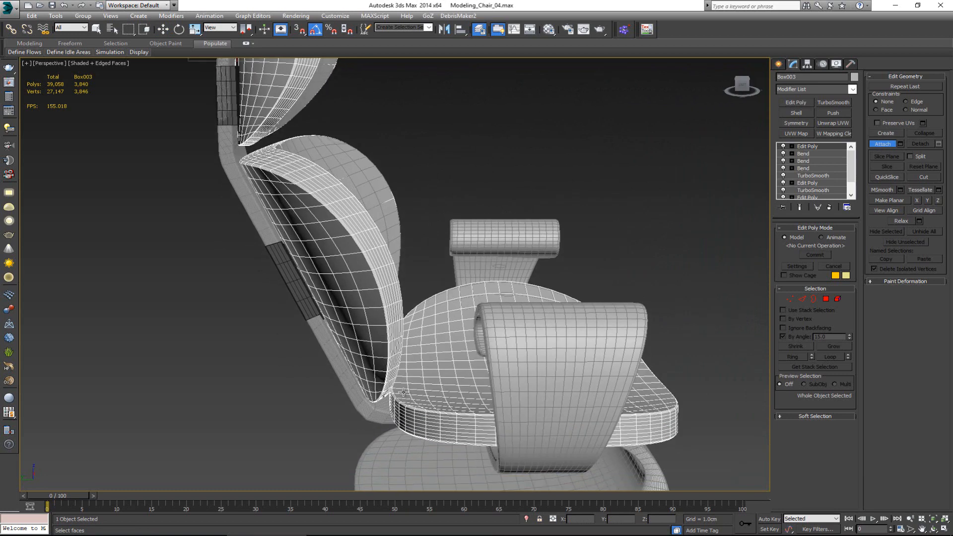
pyautogui.press('w')
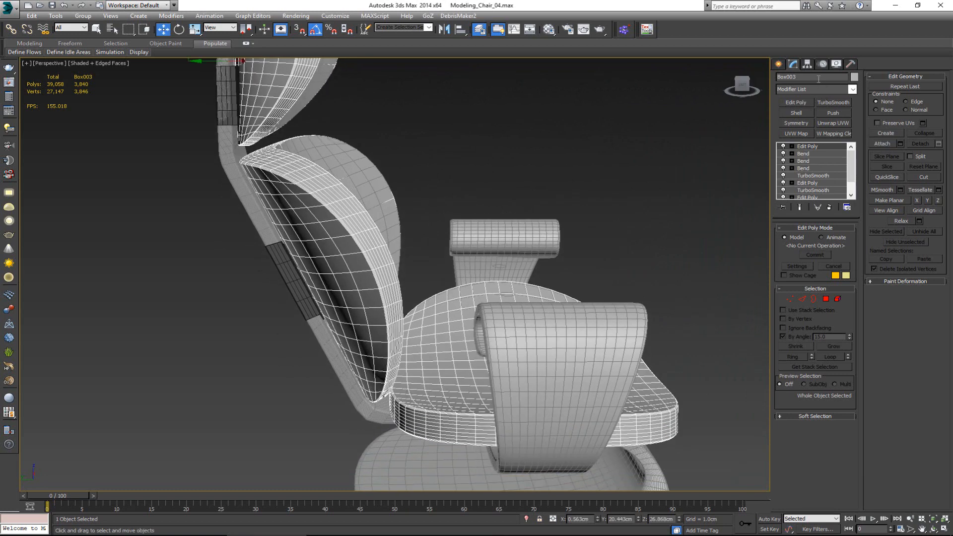
# Rename the combined shell object as 02_HP and hide it.
pyautogui.click(818, 77)
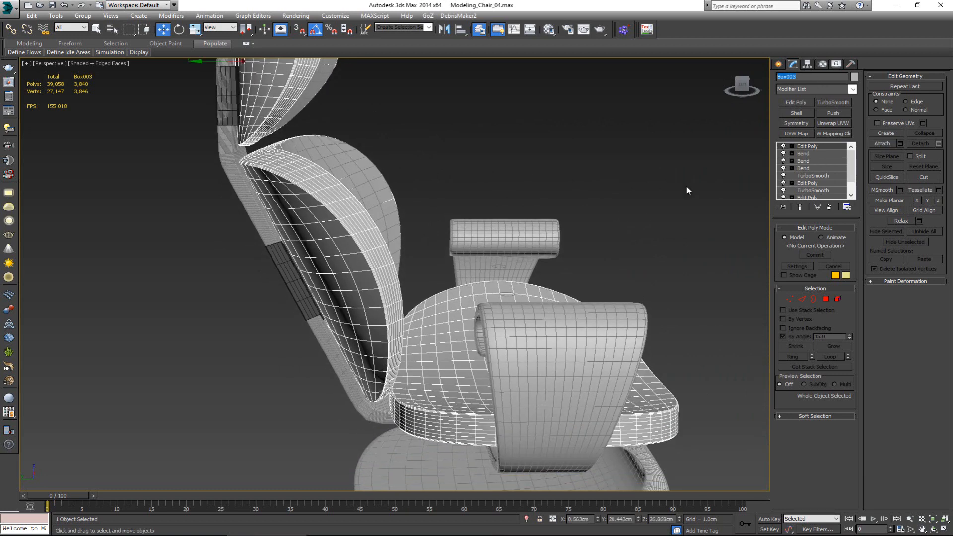
pyautogui.write('02_HP')
pyautogui.rightClick(412, 369)
pyautogui.click(441, 342)
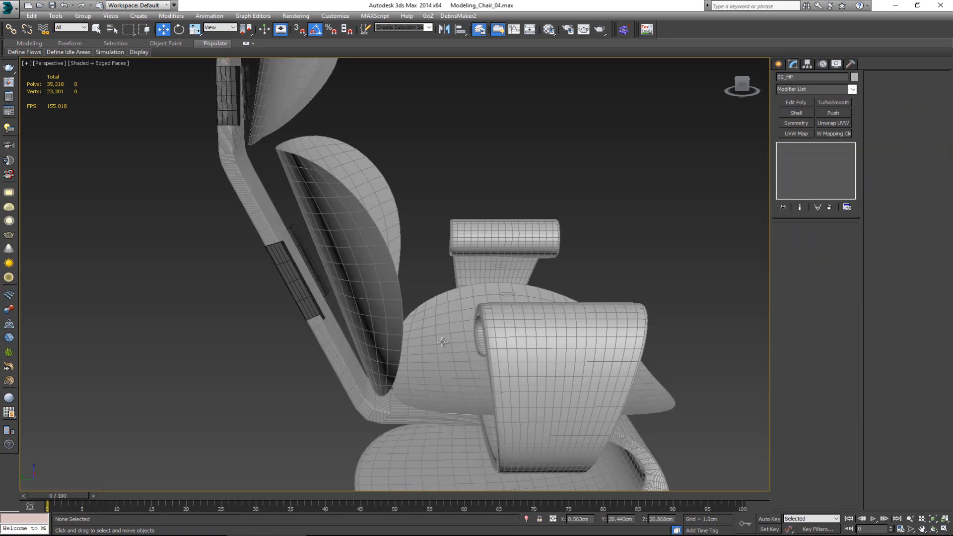
# Delete the three leftover inner cushion surfaces at the headrest, backrest and seat.
pyautogui.hotkey('ctrl', 'z')
pyautogui.scroll(-4, 438, 357)
pyautogui.keyDown('alt'); pyautogui.moveTo(438, 357); pyautogui.dragTo(378, 252, button='middle'); pyautogui.keyUp('alt')
pyautogui.scroll(2, 378, 301)
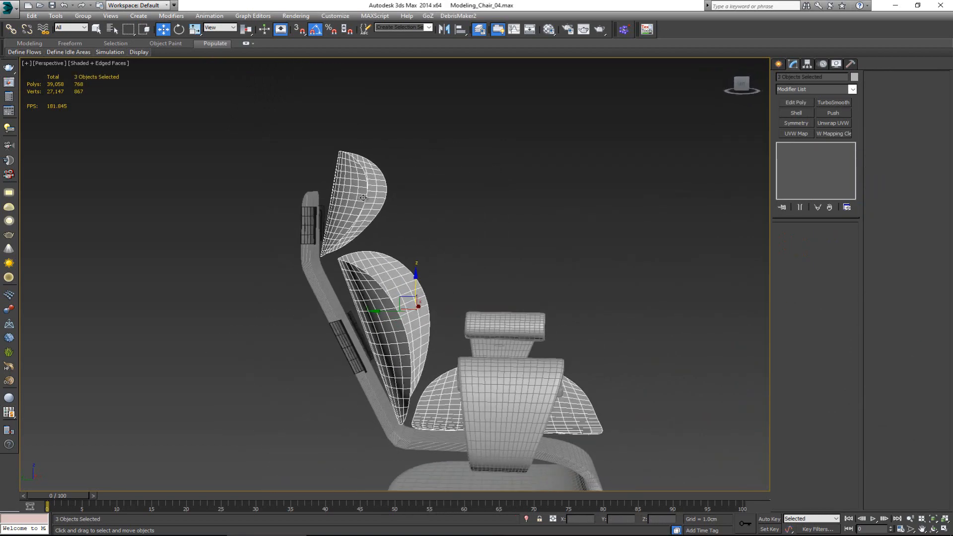
pyautogui.press('Delete')
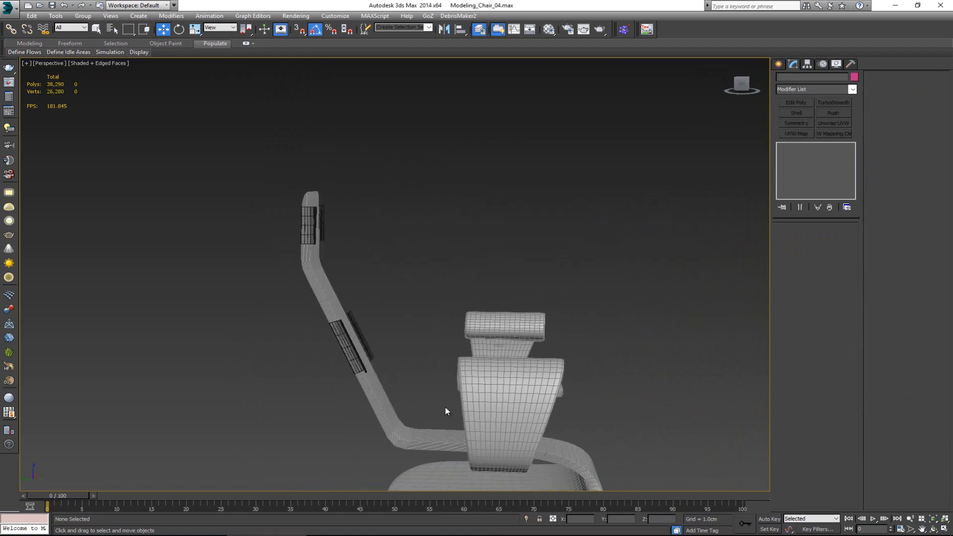
# Remove the small leftover ellipse shapes floating above the armrest band.
pyautogui.keyDown('alt'); pyautogui.moveTo(445, 407); pyautogui.dragTo(361, 353, button='middle'); pyautogui.keyUp('alt')
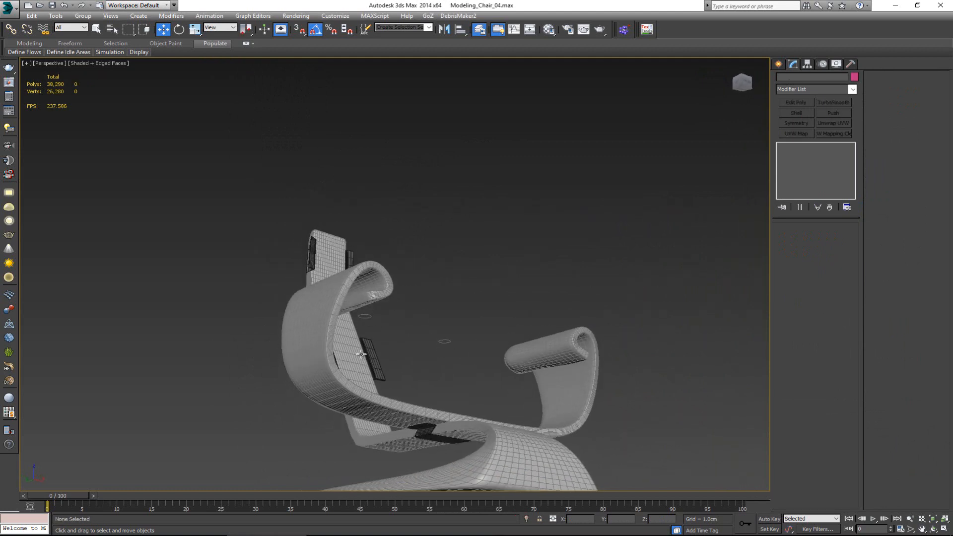
pyautogui.click(368, 317)
pyautogui.keyDown('ctrl'); pyautogui.click(444, 341); pyautogui.keyUp('ctrl')
pyautogui.keyDown('alt'); pyautogui.moveTo(475, 358); pyautogui.dragTo(579, 370, button='middle'); pyautogui.keyUp('alt')
pyautogui.keyDown('ctrl'); pyautogui.click(582, 319); pyautogui.keyUp('ctrl')
pyautogui.click(580, 370)
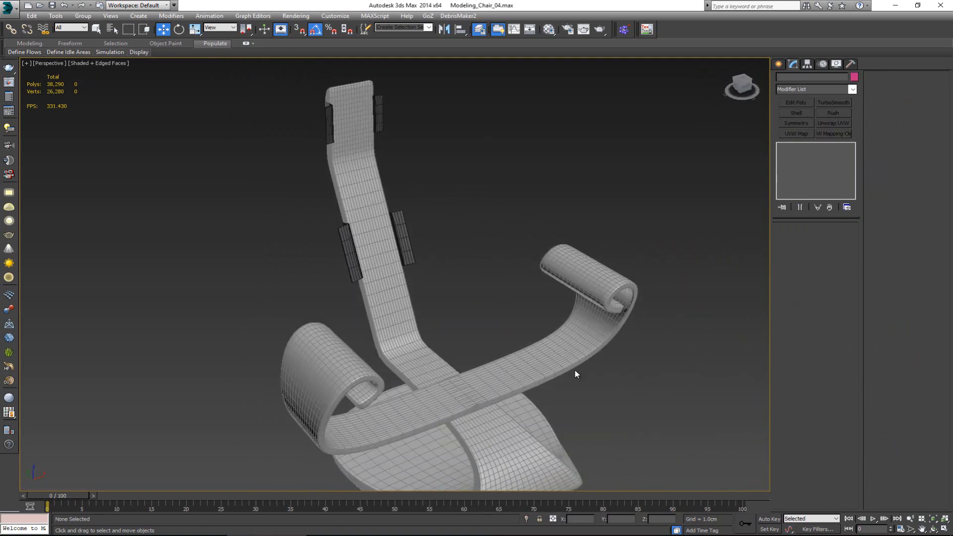
# Rename the curved armrest band as 03_HP and hide it.
pyautogui.click(456, 399)
pyautogui.keyDown('alt'); pyautogui.moveTo(445, 384); pyautogui.dragTo(437, 477, button='middle'); pyautogui.keyUp('alt')
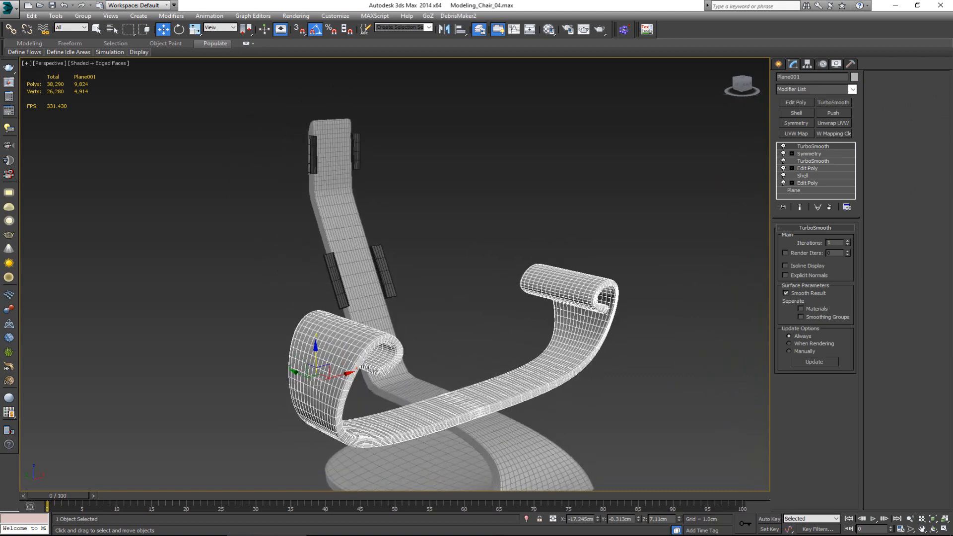
pyautogui.moveTo(801, 77); pyautogui.dragTo(772, 76)
pyautogui.write('03_HP')
pyautogui.rightClick(546, 347)
pyautogui.click(559, 340)
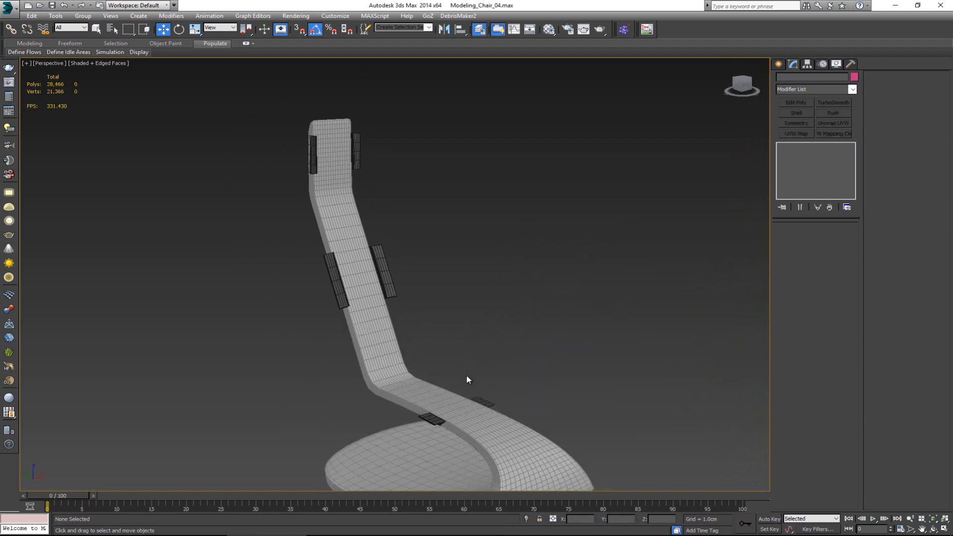
# Rename the chair's spine and base frame as 04_HP and hide it.
pyautogui.click(451, 405)
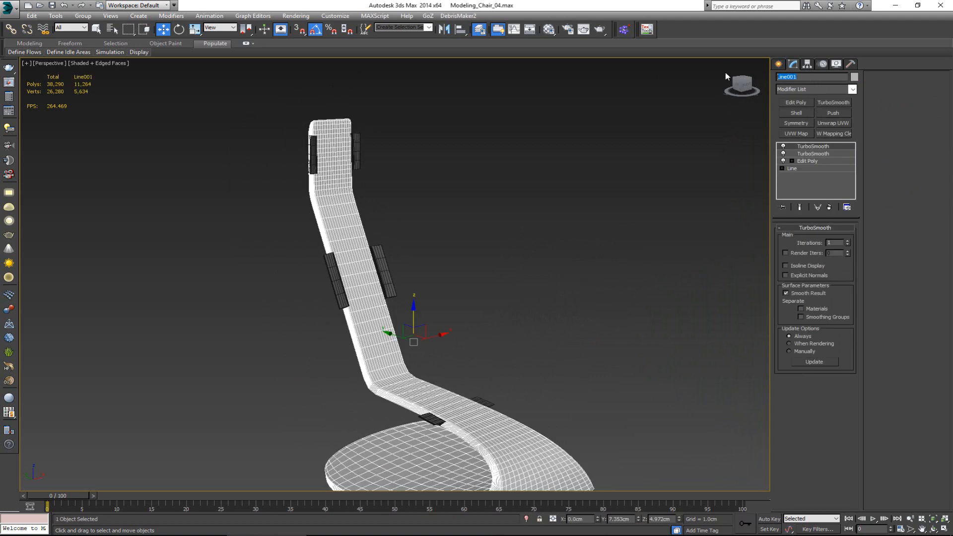
pyautogui.write('04_HP')
pyautogui.rightClick(441, 313)
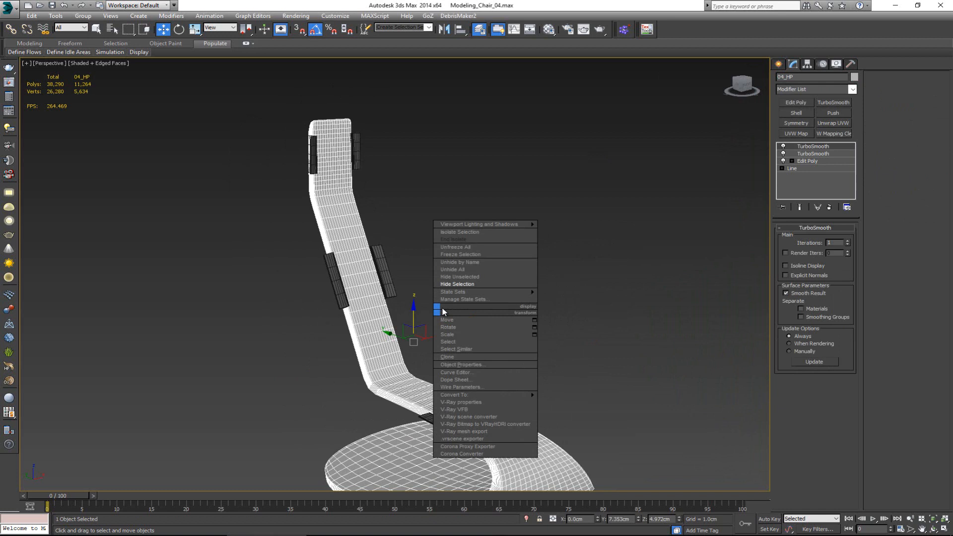
pyautogui.click(458, 285)
# Add an Edit Poly modifier to the headrest bracket and attach the backrest and seat brackets to it.
pyautogui.click(339, 151)
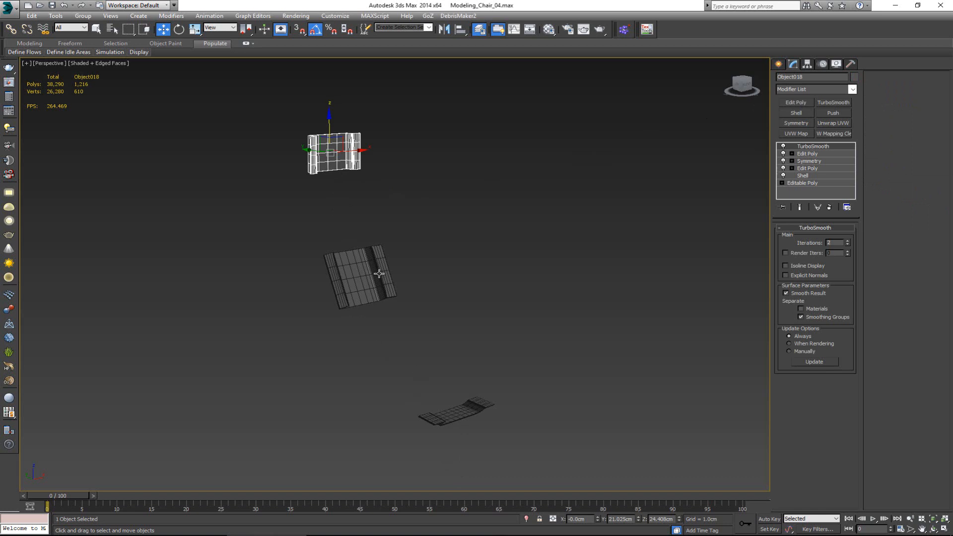
pyautogui.keyDown('alt'); pyautogui.moveTo(378, 272); pyautogui.dragTo(423, 260, button='middle'); pyautogui.keyUp('alt')
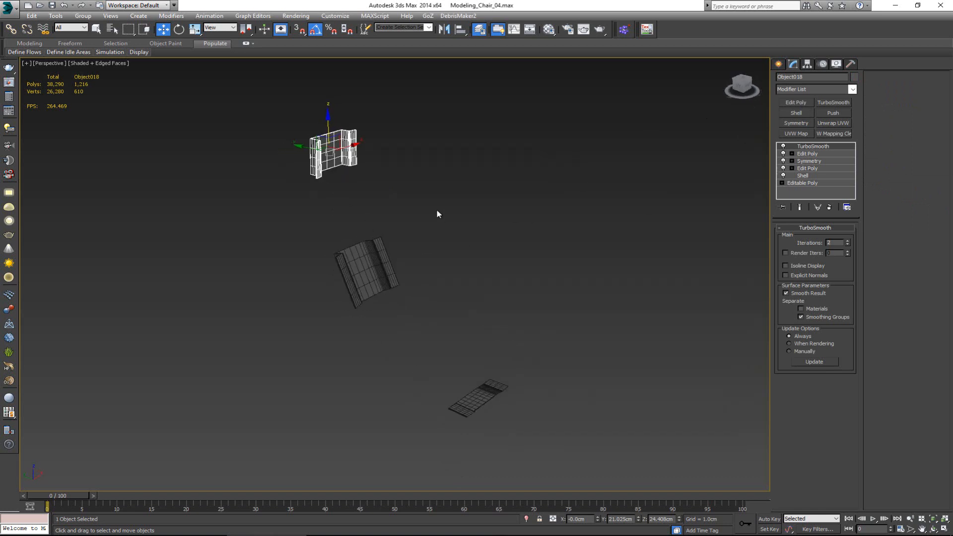
pyautogui.click(796, 102)
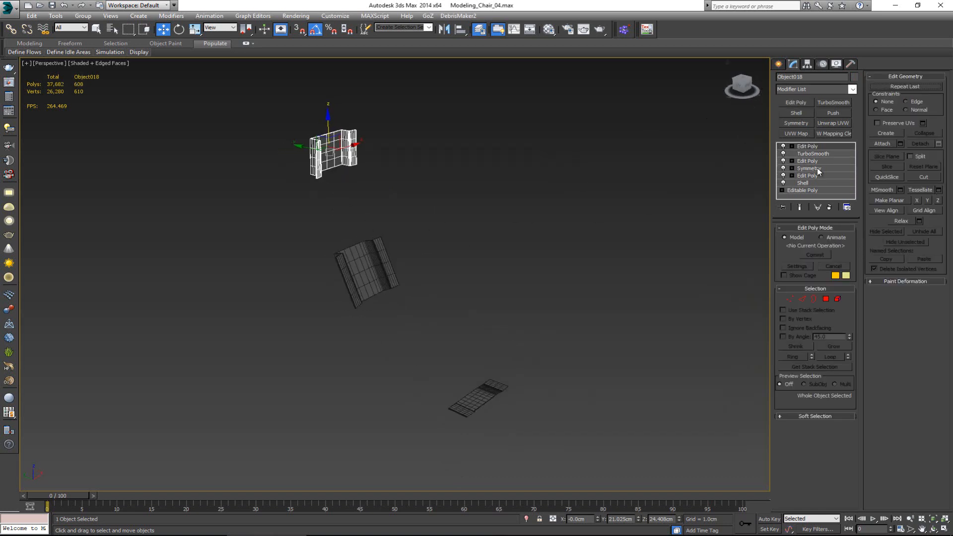
pyautogui.click(881, 144)
pyautogui.click(376, 257)
pyautogui.click(471, 394)
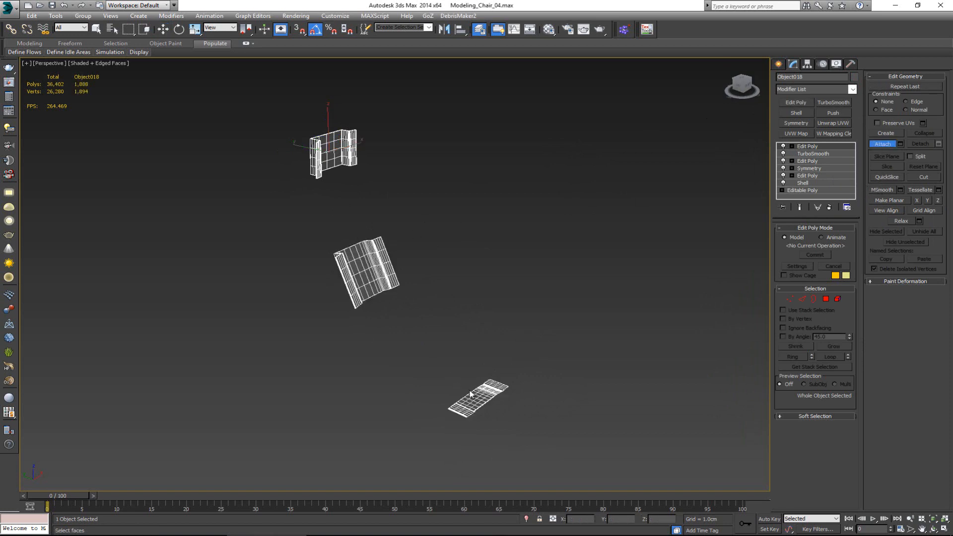
pyautogui.keyDown('alt'); pyautogui.moveTo(328, 248); pyautogui.dragTo(360, 253, button='middle'); pyautogui.keyUp('alt')
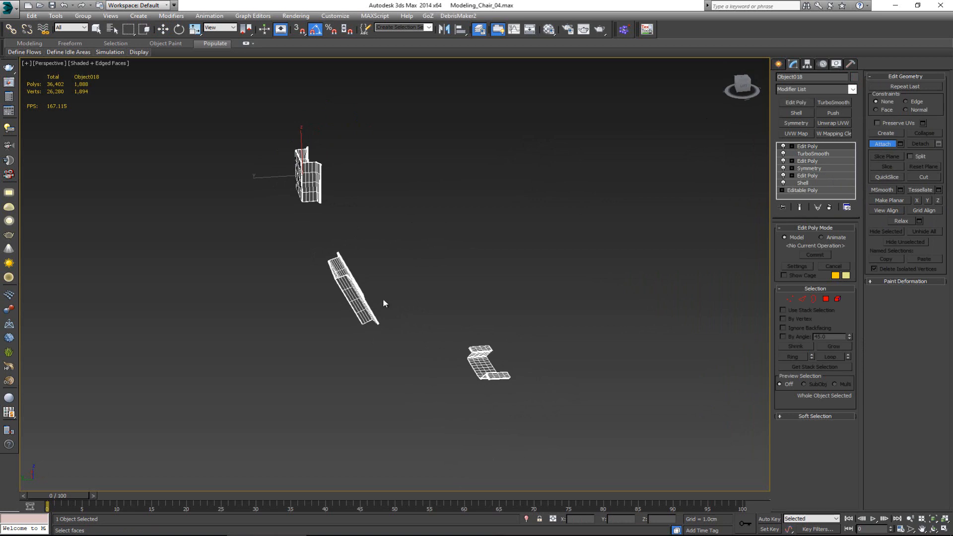
pyautogui.press('w')
pyautogui.keyDown('alt'); pyautogui.moveTo(430, 203); pyautogui.dragTo(386, 198, button='middle'); pyautogui.keyUp('alt')
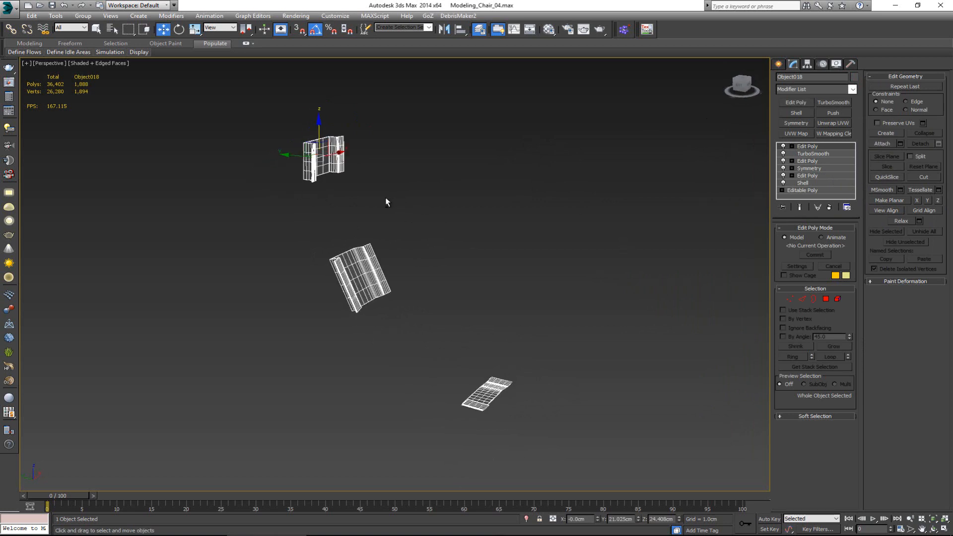
# Rename the combined bracket object as 05_HP.
pyautogui.doubleClick(812, 76)
pyautogui.write('05_HP')
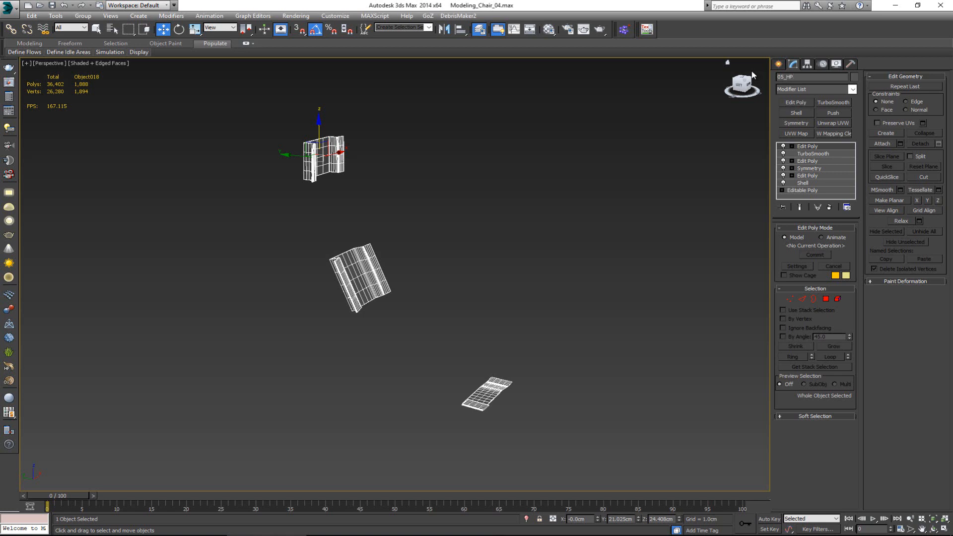
pyautogui.press('Return')
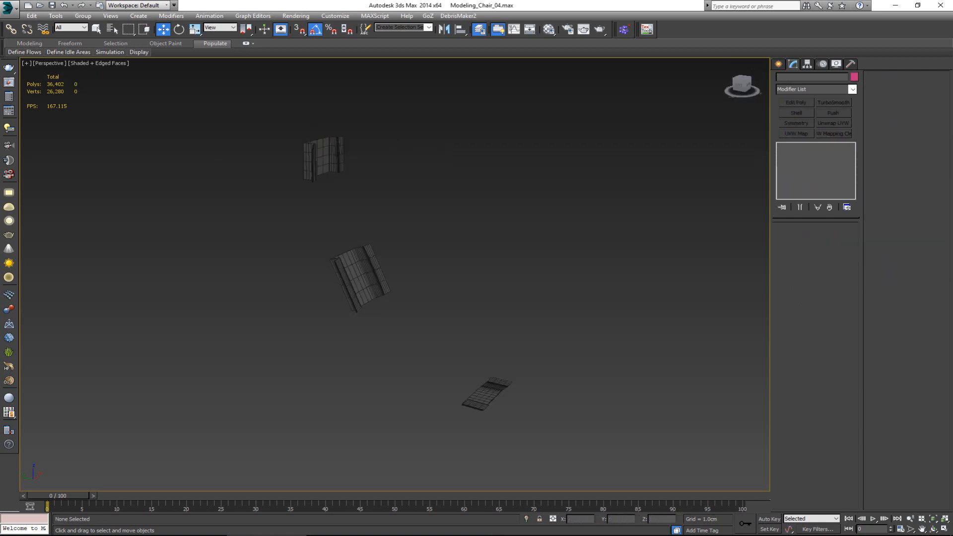
# Unhide the 01_HP, 02_HP, 03_HP and 04_HP objects in the HP layer.
pyautogui.moveTo(0, 15); pyautogui.dragTo(108, 36)
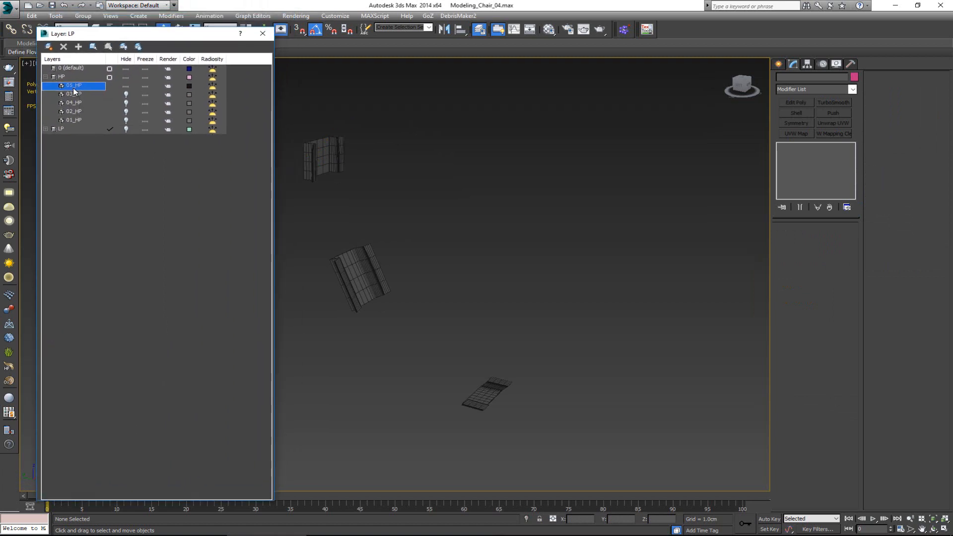
pyautogui.click(63, 78)
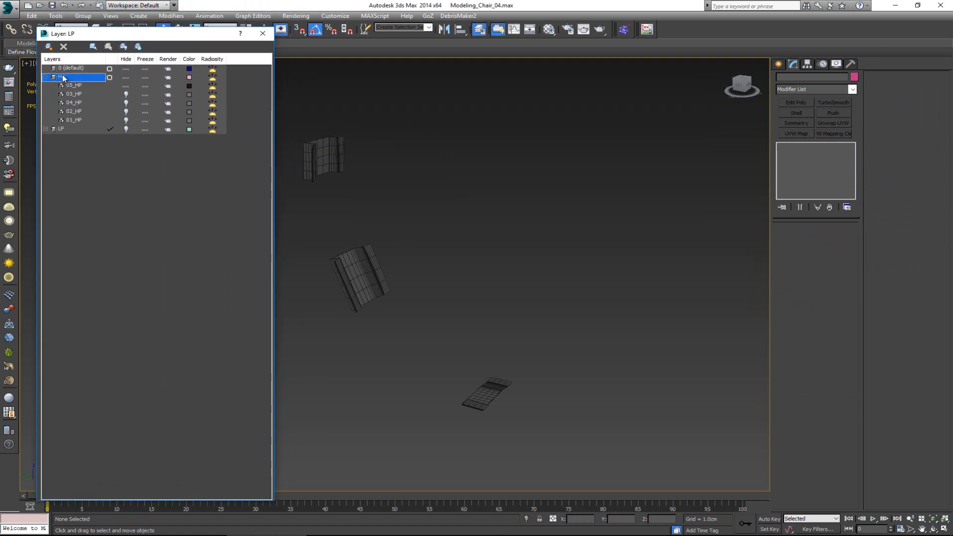
pyautogui.click(77, 120)
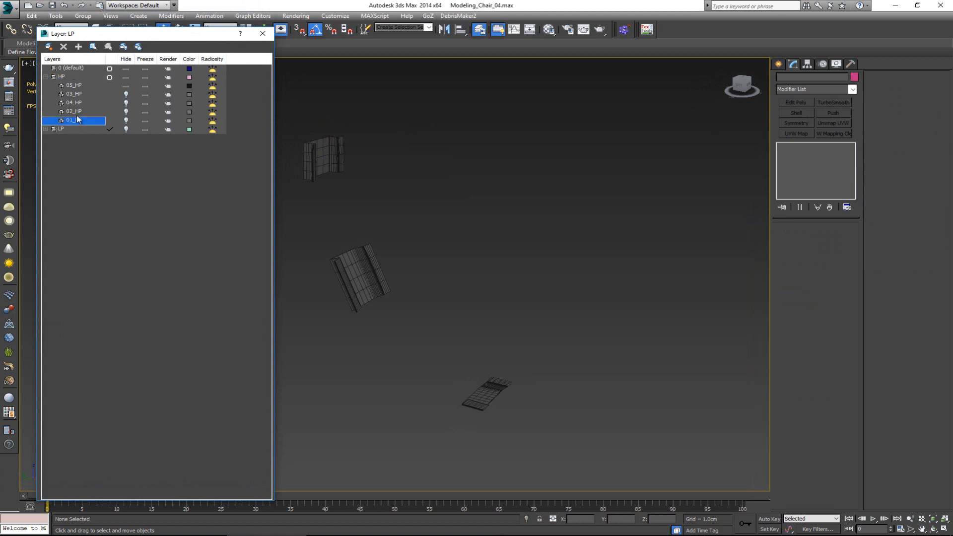
pyautogui.click(126, 121)
pyautogui.click(126, 112)
pyautogui.click(125, 102)
pyautogui.click(125, 94)
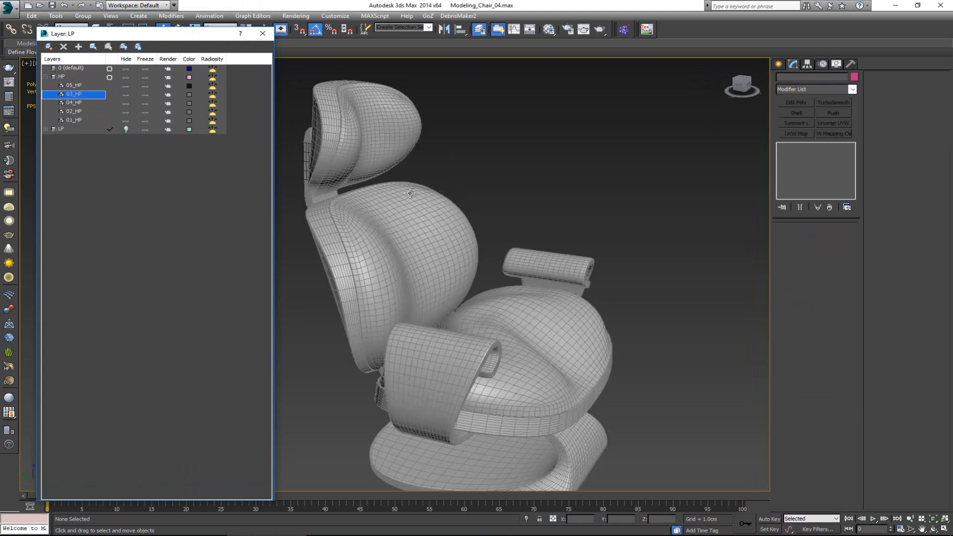
# Select all the high-poly chair objects to check the complete set, and clear the selection.
pyautogui.moveTo(410, 193)
pyautogui.keyDown('alt'); pyautogui.mouseDown(button='middle')
pyautogui.moveTo(455, 181)
pyautogui.moveTo(415, 192)
pyautogui.moveTo(416, 178)
pyautogui.mouseUp(button='middle'); pyautogui.keyUp('alt')
pyautogui.scroll(-3, 417, 172)
pyautogui.moveTo(298, 70); pyautogui.dragTo(634, 423)
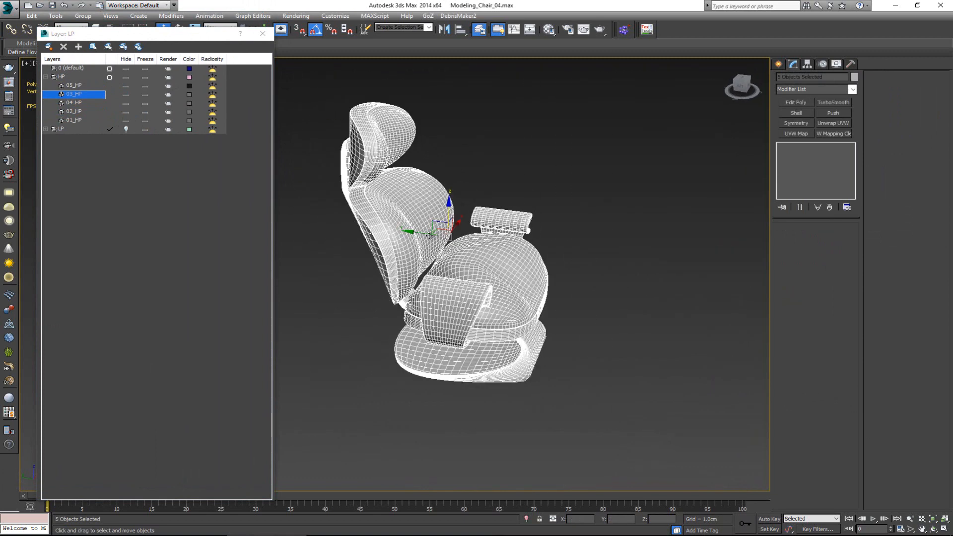
pyautogui.keyDown('alt'); pyautogui.moveTo(429, 235); pyautogui.dragTo(408, 221, button='middle'); pyautogui.keyUp('alt')
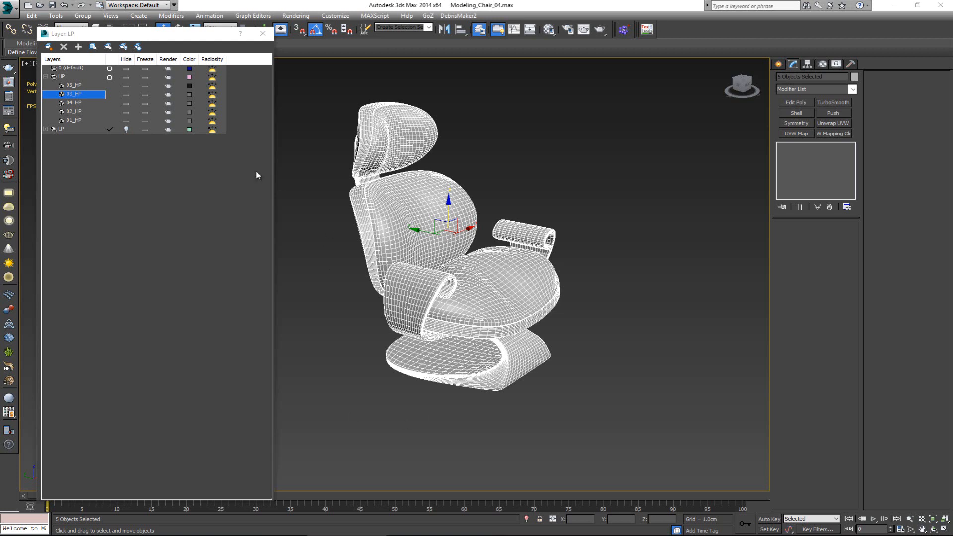
pyautogui.click(569, 395)
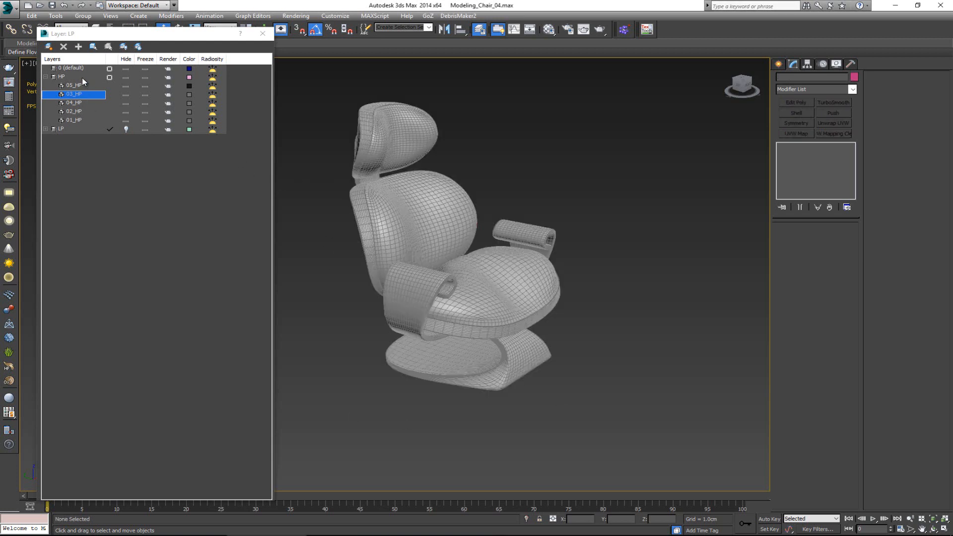
# Hide the HP layer, show the LP layer and select the low-poly chair.
pyautogui.click(125, 78)
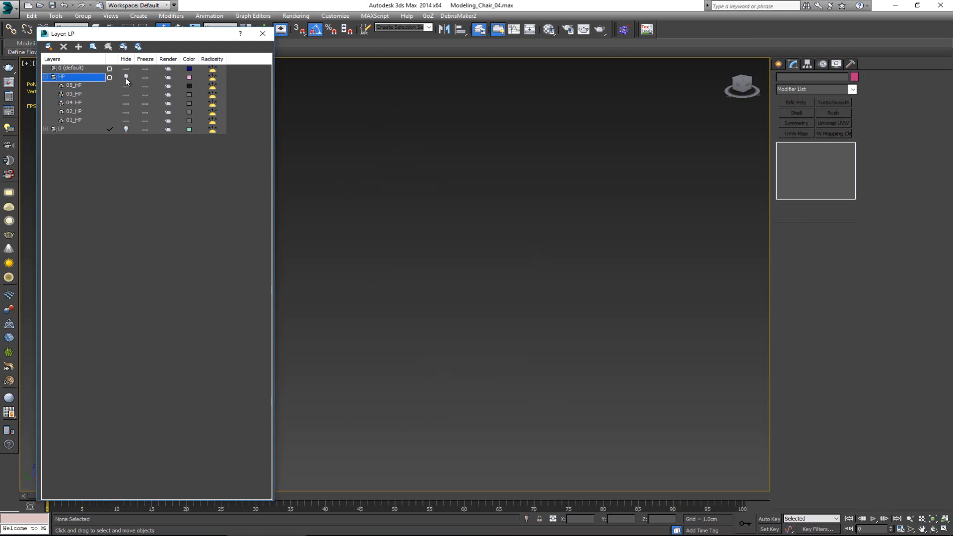
pyautogui.click(126, 129)
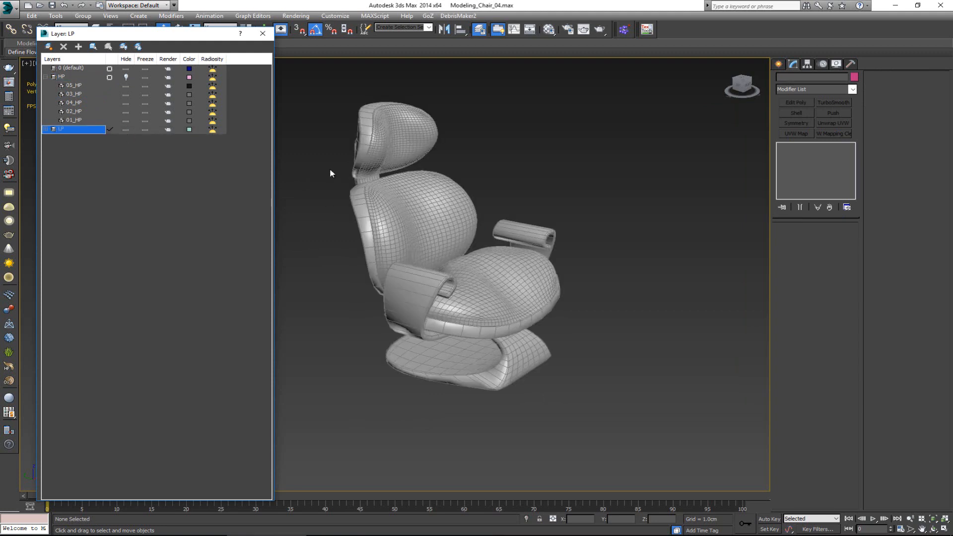
pyautogui.click(395, 139)
pyautogui.press('z')
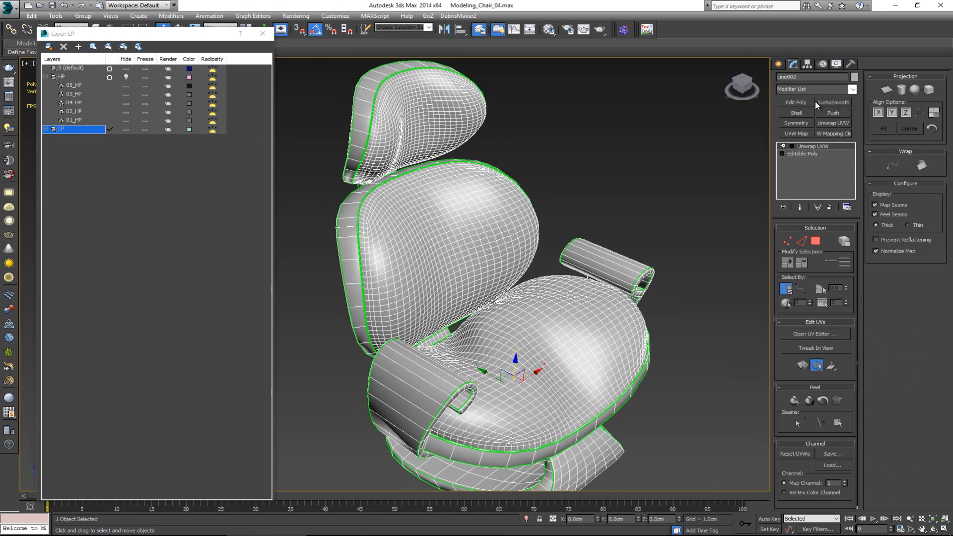
# Add an Edit Poly modifier to the low-poly chair and detach the headrest, backrest and seat cushion elements together as a separate object.
pyautogui.click(797, 103)
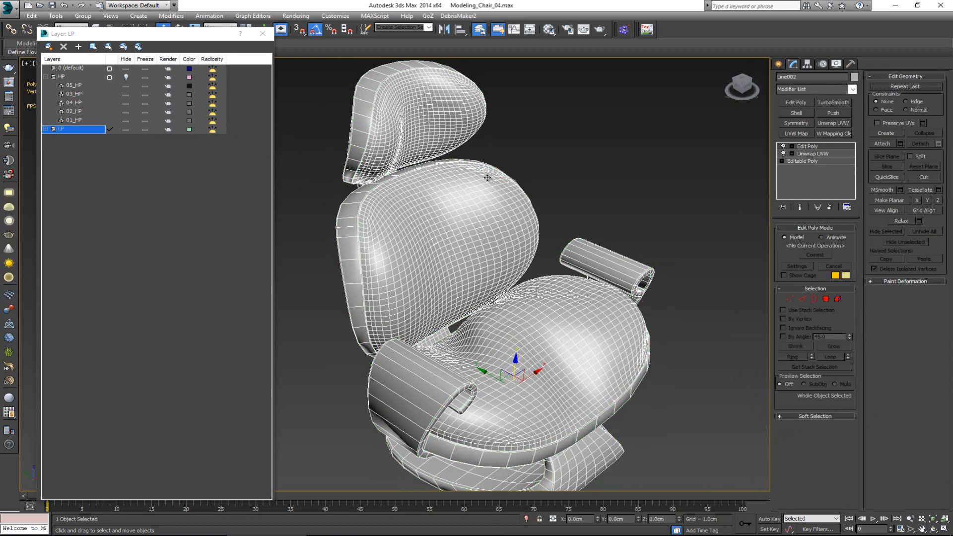
pyautogui.click(837, 298)
pyautogui.click(422, 124)
pyautogui.keyDown('ctrl'); pyautogui.click(461, 214); pyautogui.keyUp('ctrl')
pyautogui.keyDown('ctrl'); pyautogui.click(559, 359); pyautogui.keyUp('ctrl')
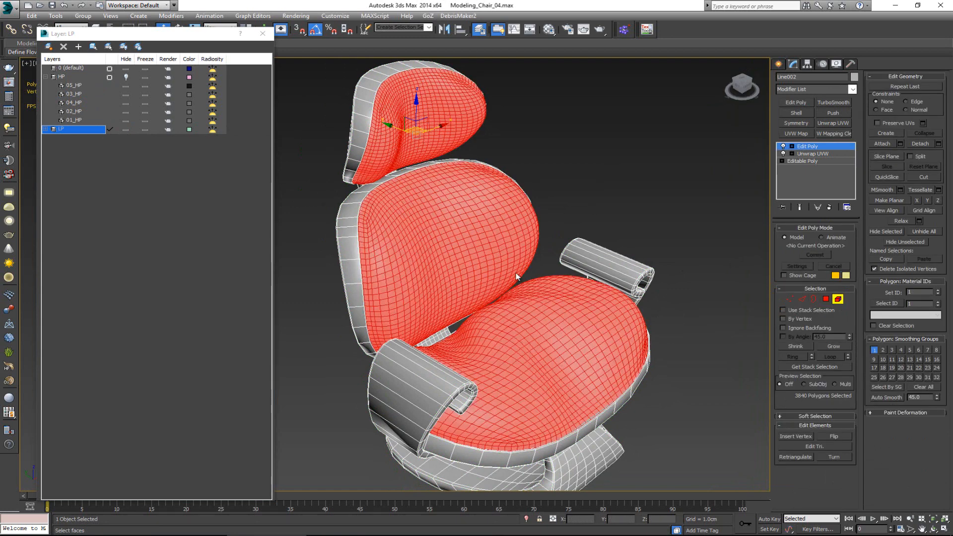
pyautogui.moveTo(485, 205)
pyautogui.keyDown('alt'); pyautogui.mouseDown(button='middle')
pyautogui.moveTo(507, 196)
pyautogui.moveTo(477, 195)
pyautogui.mouseUp(button='middle'); pyautogui.keyUp('alt')
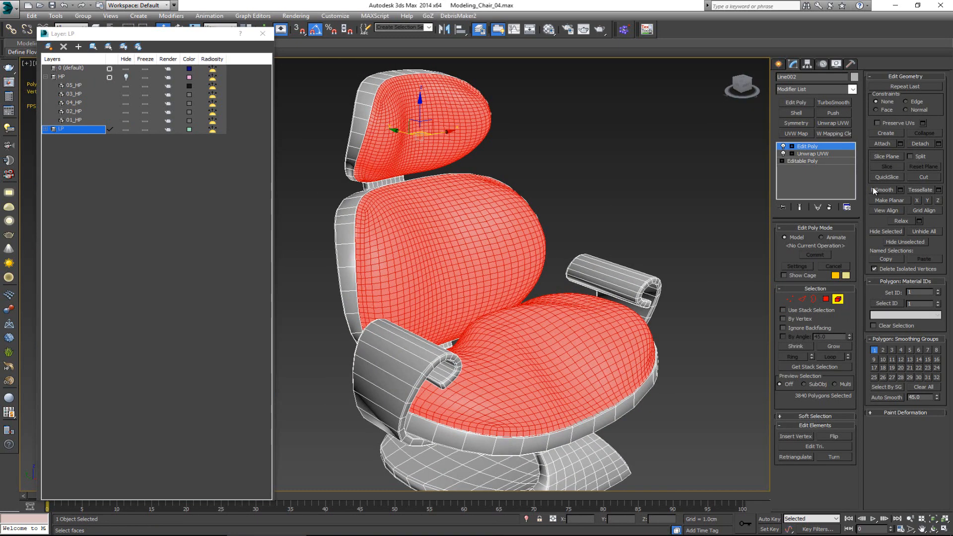
pyautogui.click(939, 143)
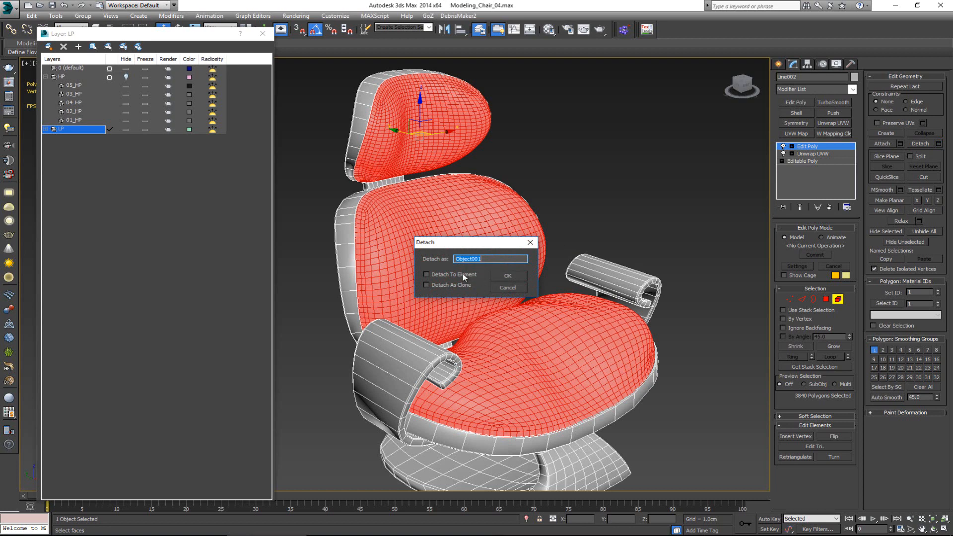
pyautogui.click(508, 275)
pyautogui.press('4')
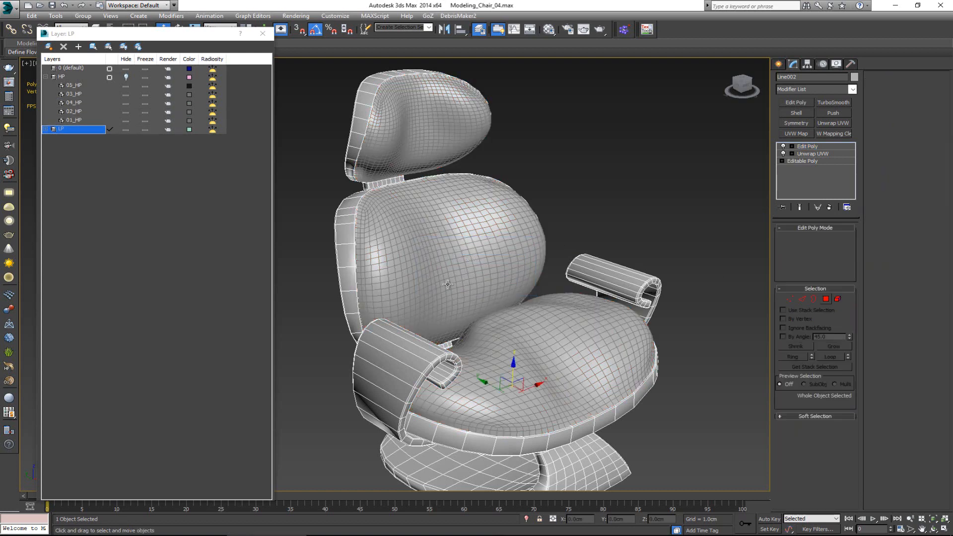
# Rename the detached low-poly cushions object as 01_LP and hide it in the LP layer.
pyautogui.click(458, 249)
pyautogui.click(799, 77)
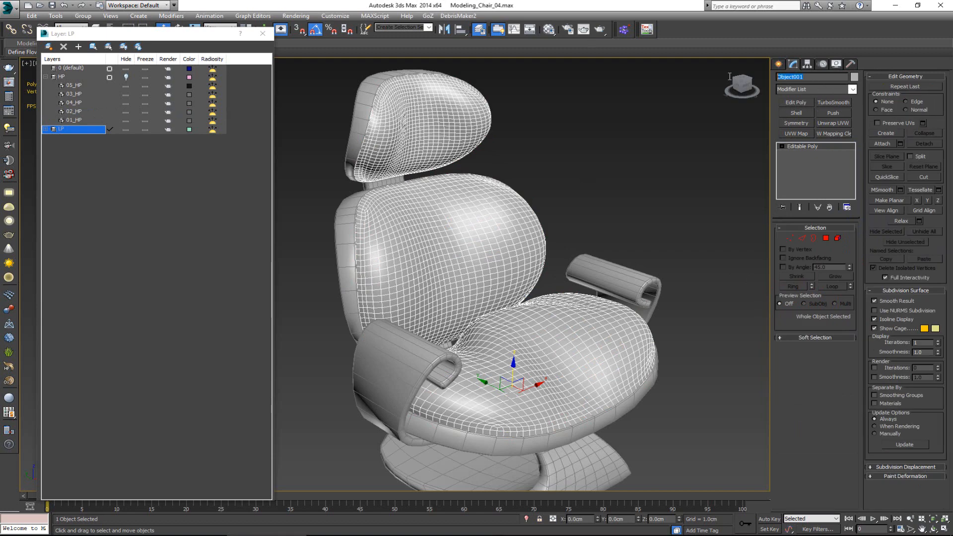
pyautogui.write('01_LP')
pyautogui.click(46, 129)
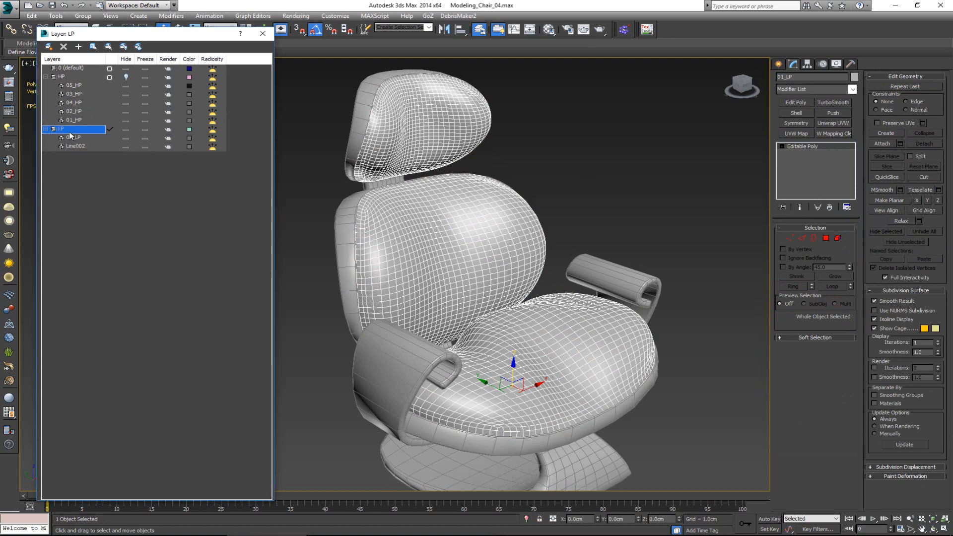
pyautogui.click(126, 137)
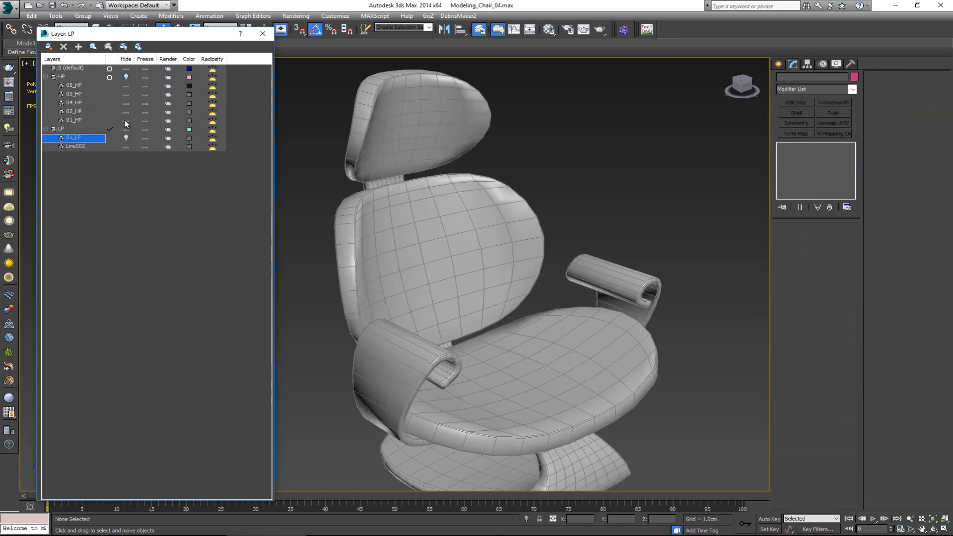
# Show the HP layer without the LP layer, toggle 02_HP to examine which parts it contains, and switch back to the LP layer.
pyautogui.click(125, 122)
pyautogui.click(126, 77)
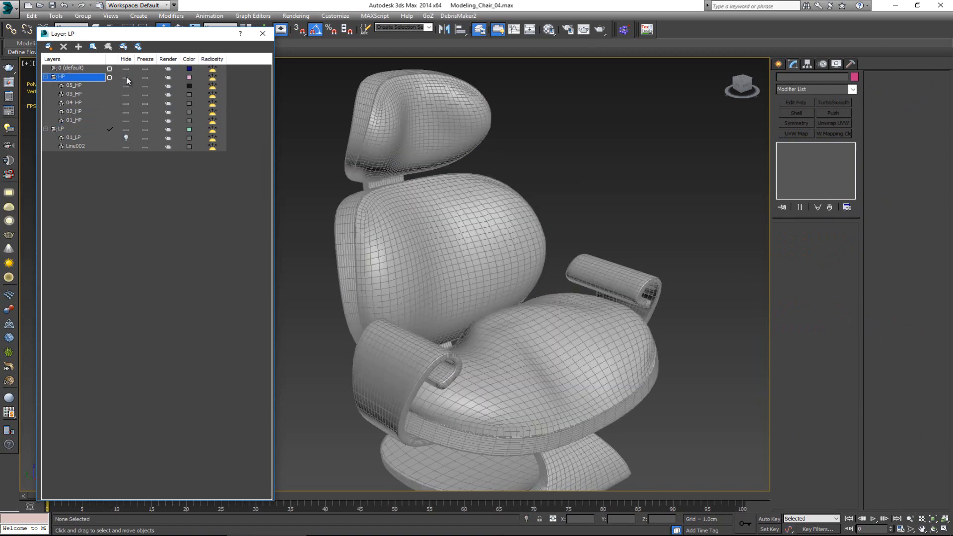
pyautogui.click(124, 120)
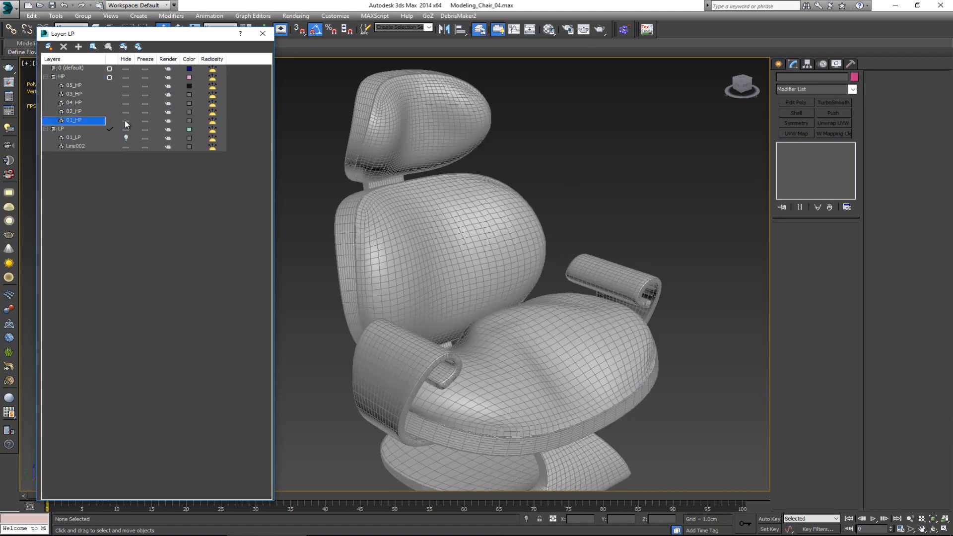
pyautogui.click(126, 78)
pyautogui.click(126, 77)
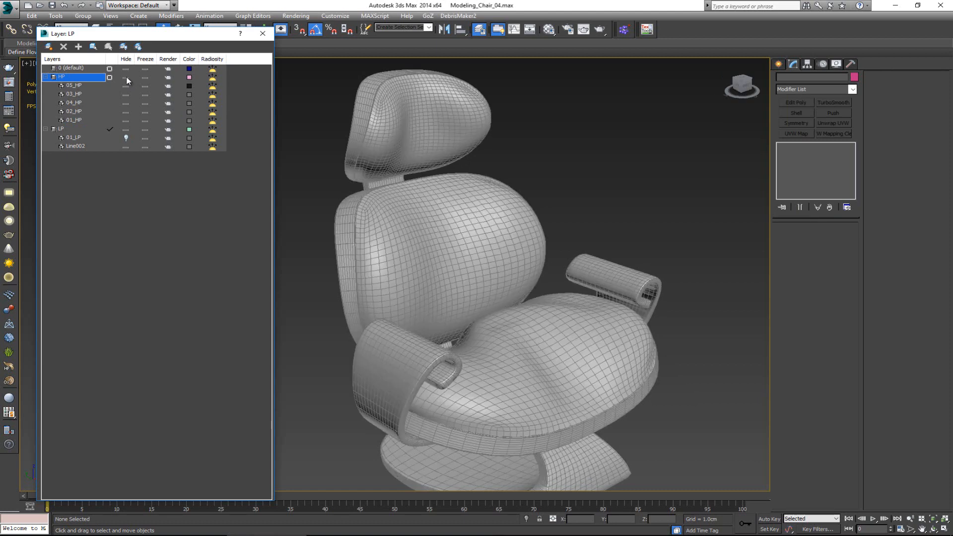
pyautogui.click(126, 129)
pyautogui.click(125, 112)
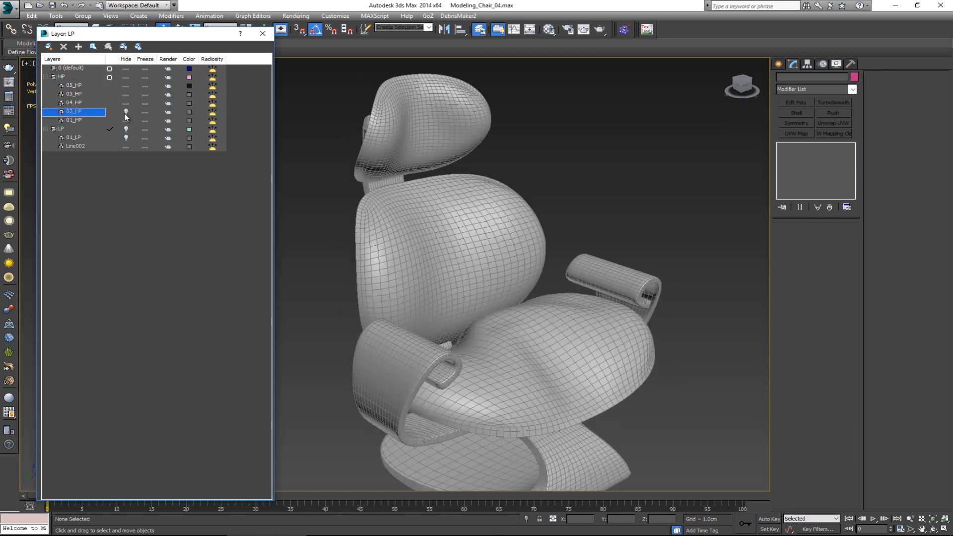
pyautogui.keyDown('alt'); pyautogui.moveTo(406, 148); pyautogui.dragTo(338, 138, button='middle'); pyautogui.keyUp('alt')
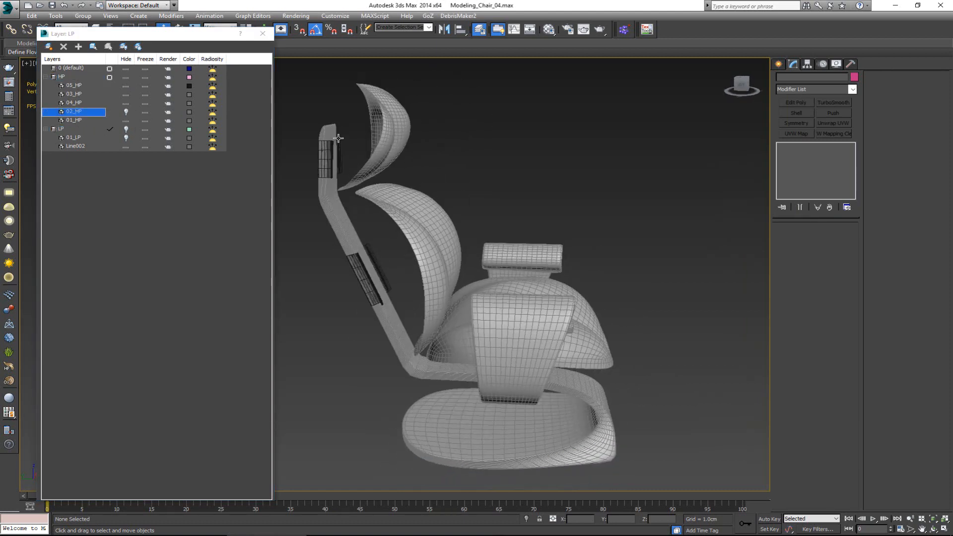
pyautogui.click(126, 111)
pyautogui.click(126, 112)
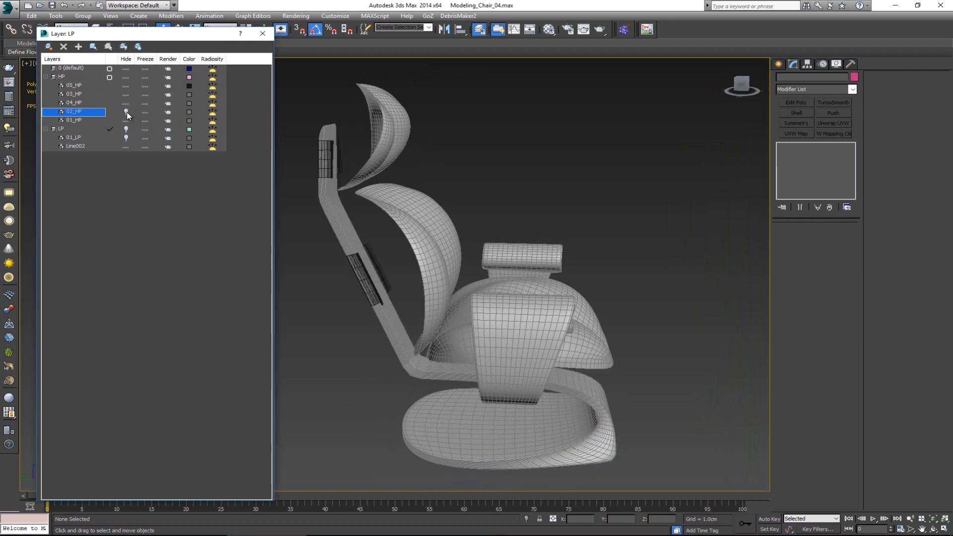
pyautogui.click(127, 113)
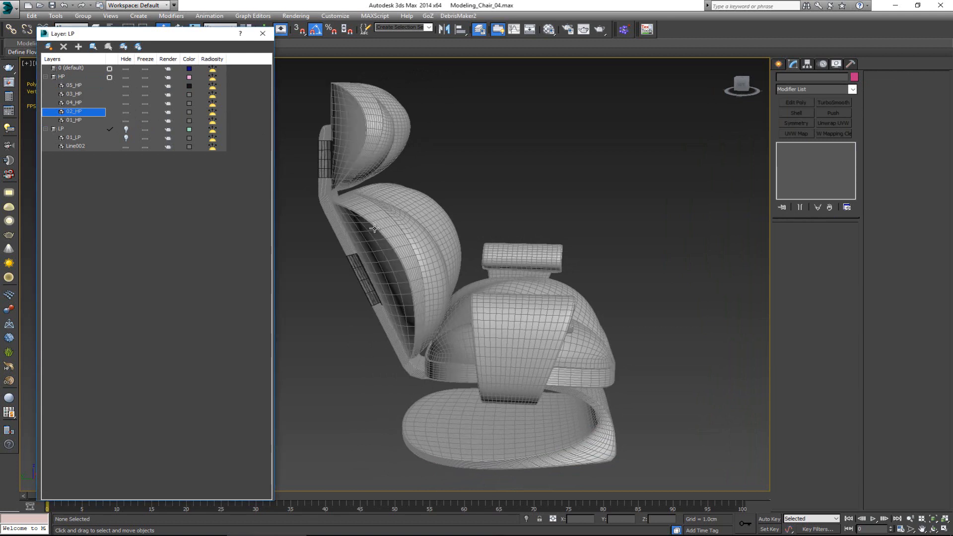
pyautogui.click(126, 78)
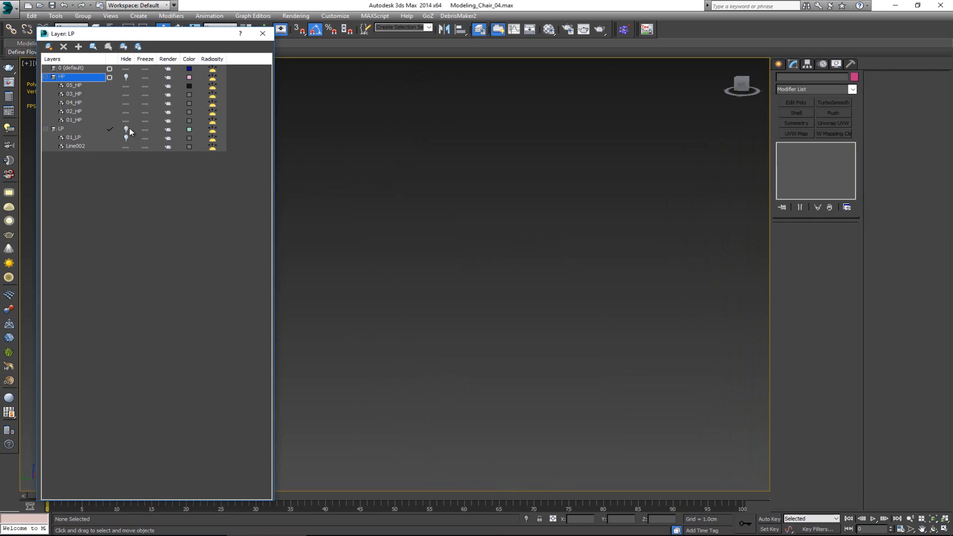
pyautogui.click(126, 129)
# Detach the remaining headrest, backrest and seat shell elements of the low-poly chair together as a separate object.
pyautogui.click(404, 254)
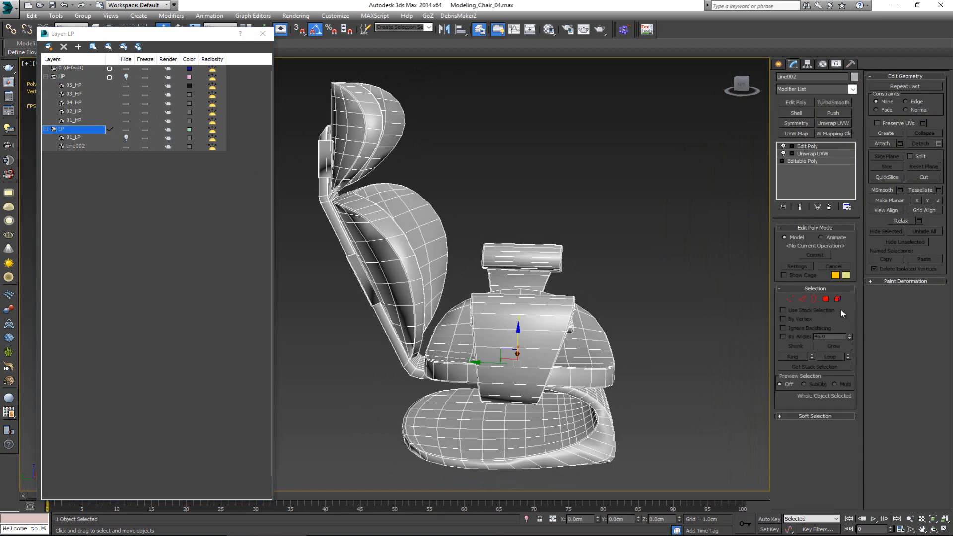
pyautogui.click(837, 299)
pyautogui.click(592, 352)
pyautogui.keyDown('ctrl'); pyautogui.click(441, 268); pyautogui.keyUp('ctrl')
pyautogui.keyDown('ctrl'); pyautogui.click(394, 144); pyautogui.keyUp('ctrl')
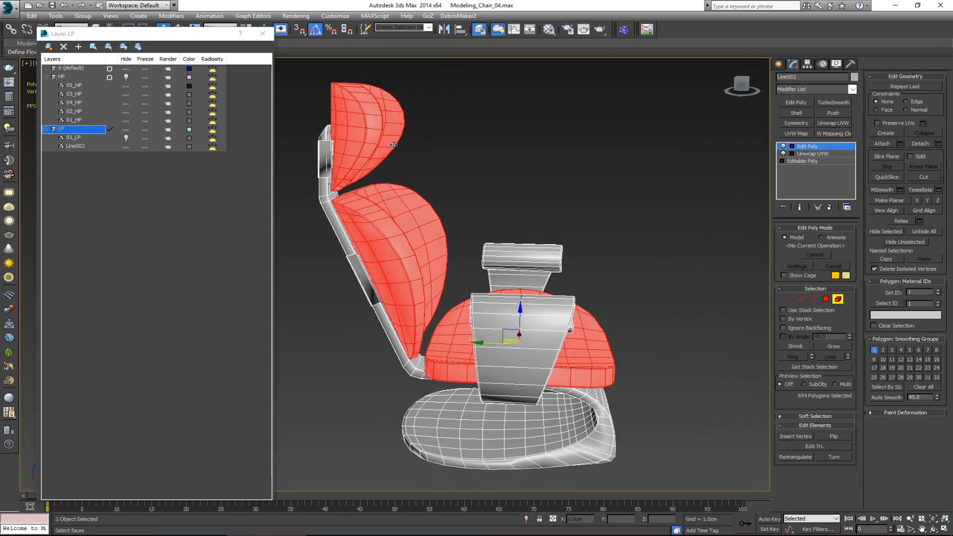
pyautogui.click(926, 145)
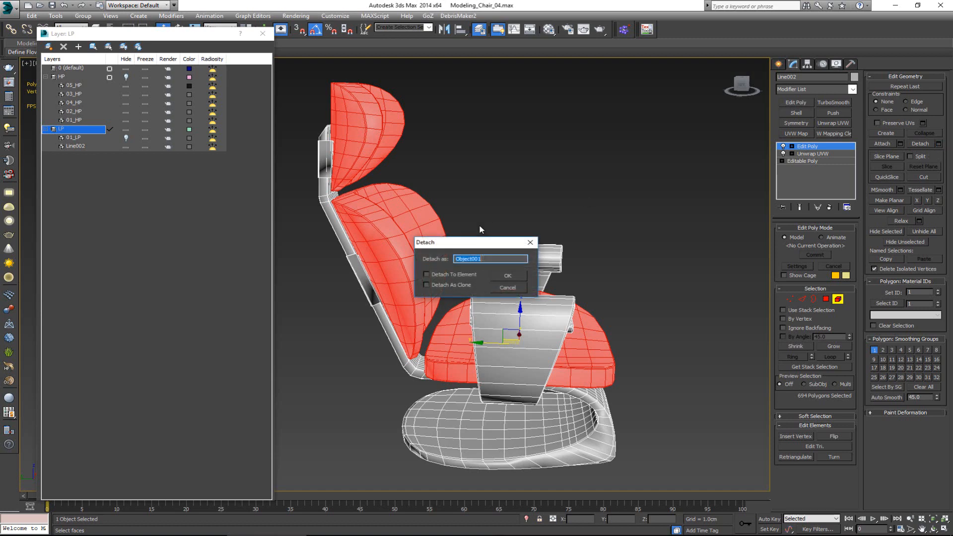
pyautogui.click(499, 277)
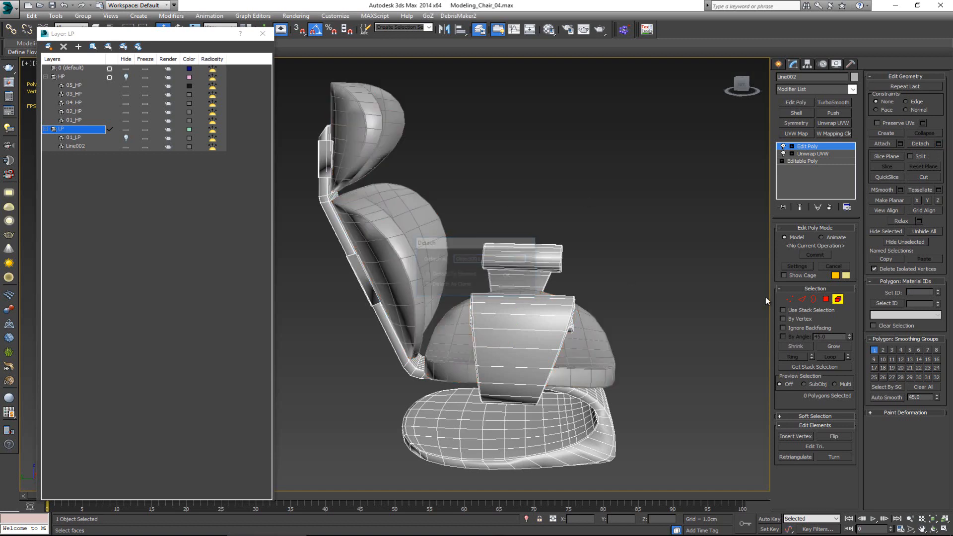
# Rename the detached low-poly shells object as 02_LP and hide it.
pyautogui.click(581, 356)
pyautogui.click(827, 80)
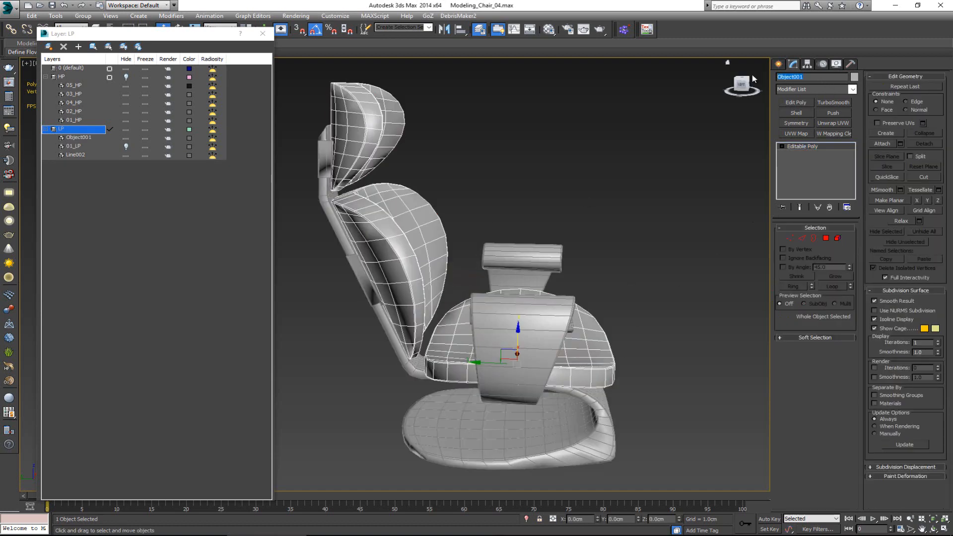
pyautogui.write('02_LP')
pyautogui.rightClick(527, 230)
pyautogui.click(543, 213)
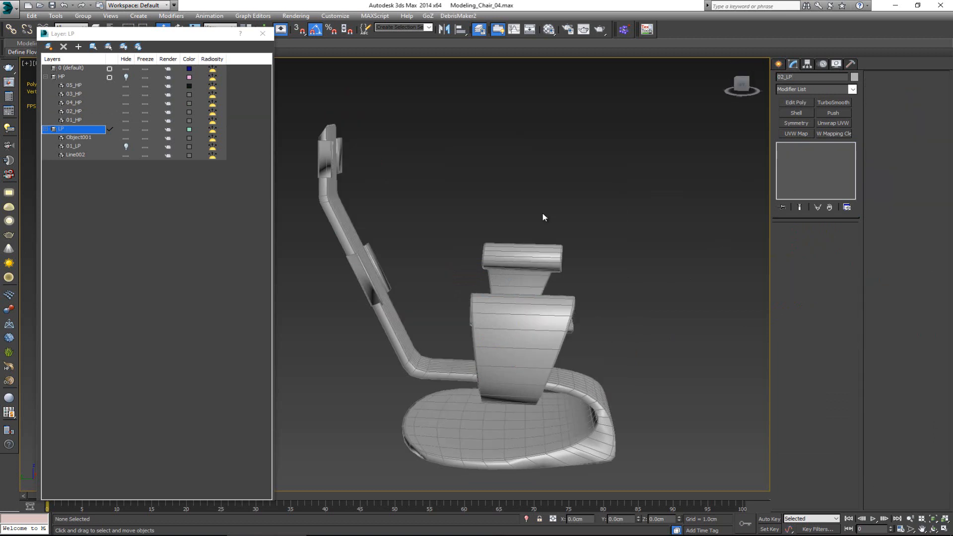
# Show the HP layer, toggle 03_HP and 04_HP to examine which parts they contain, and switch back to the LP layer.
pyautogui.keyDown('alt'); pyautogui.moveTo(536, 211); pyautogui.dragTo(465, 219, button='middle'); pyautogui.keyUp('alt')
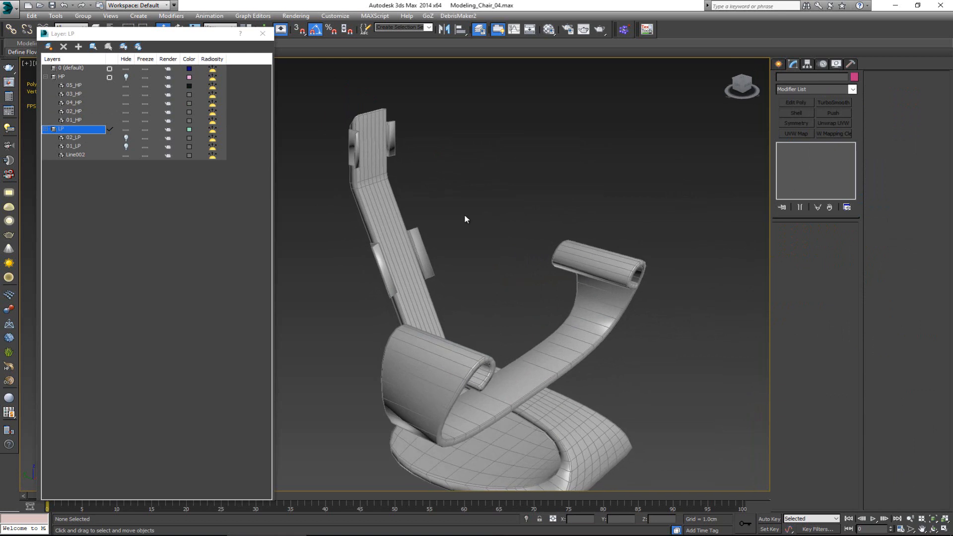
pyautogui.click(126, 78)
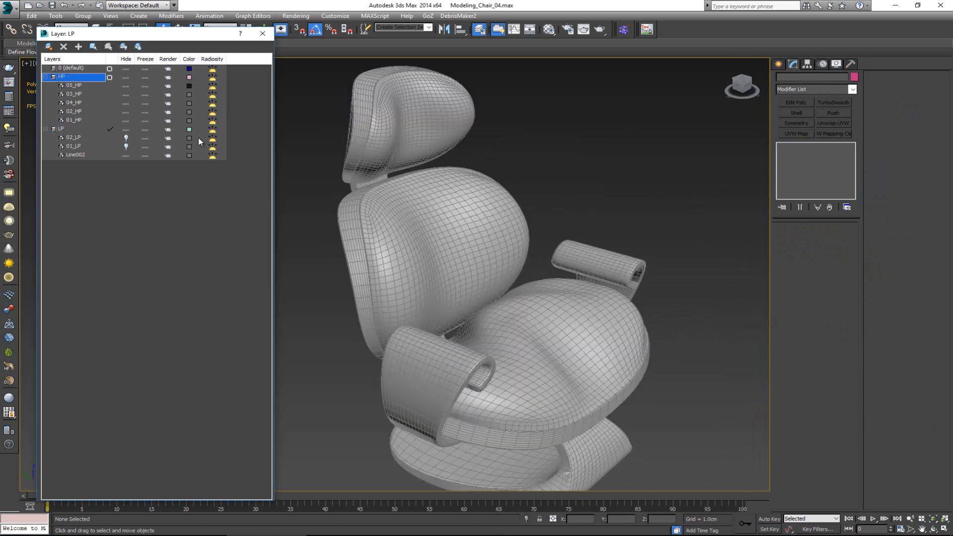
pyautogui.click(125, 130)
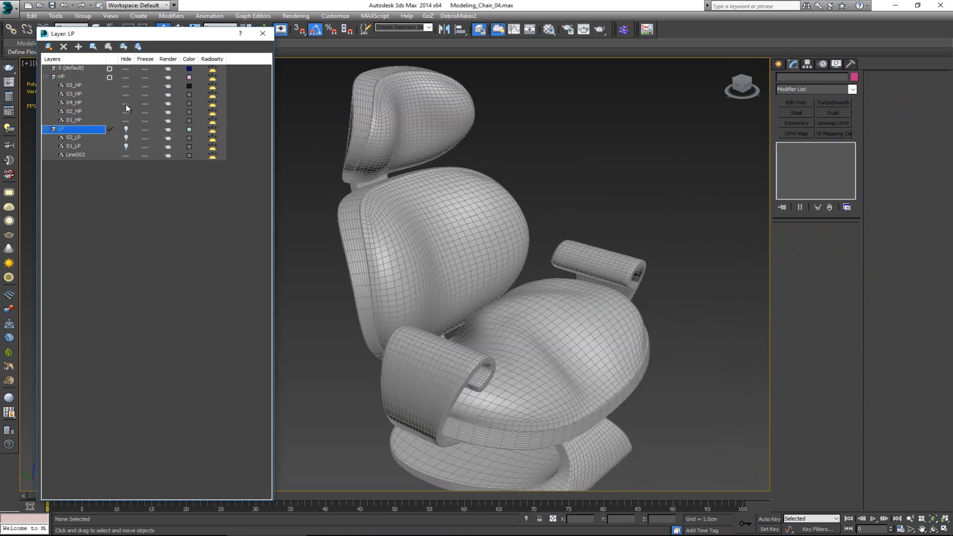
pyautogui.click(126, 95)
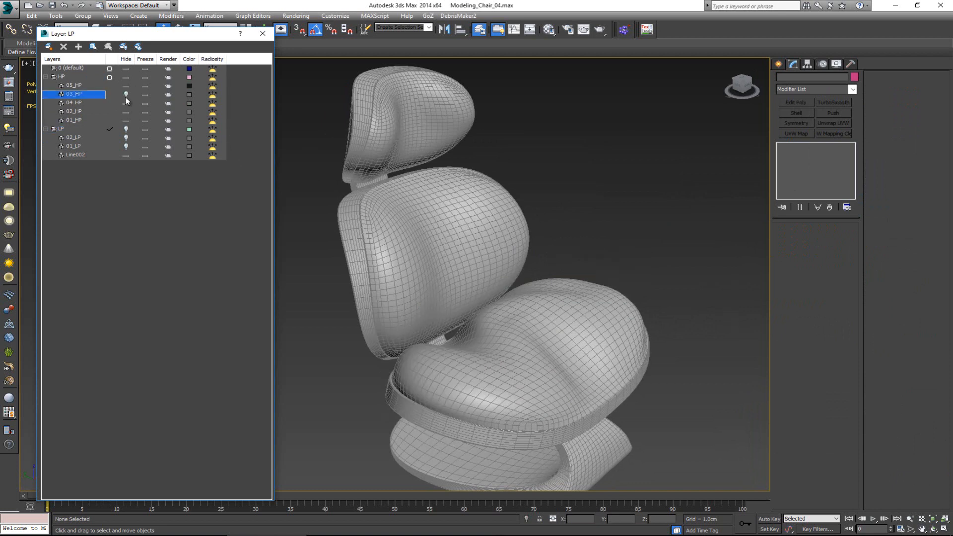
pyautogui.click(125, 95)
pyautogui.click(126, 96)
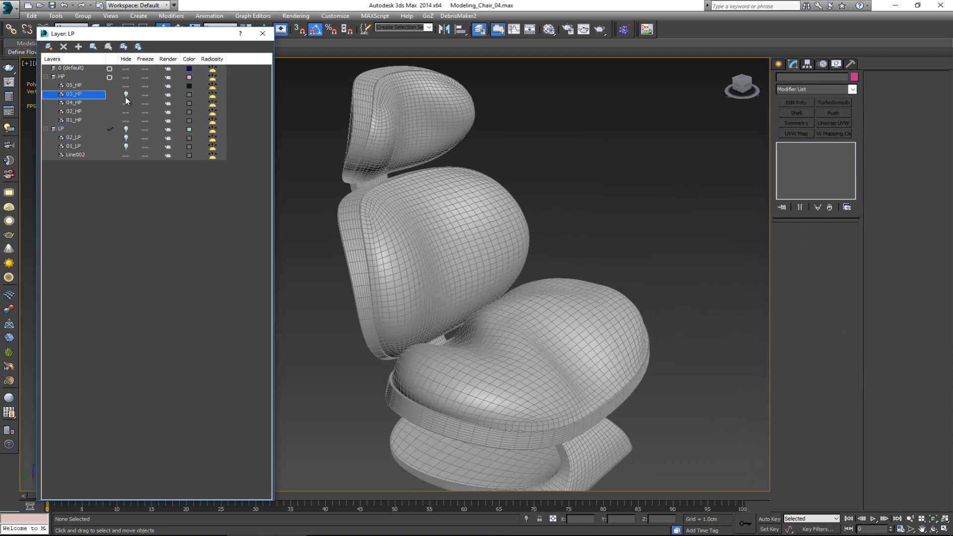
pyautogui.click(126, 103)
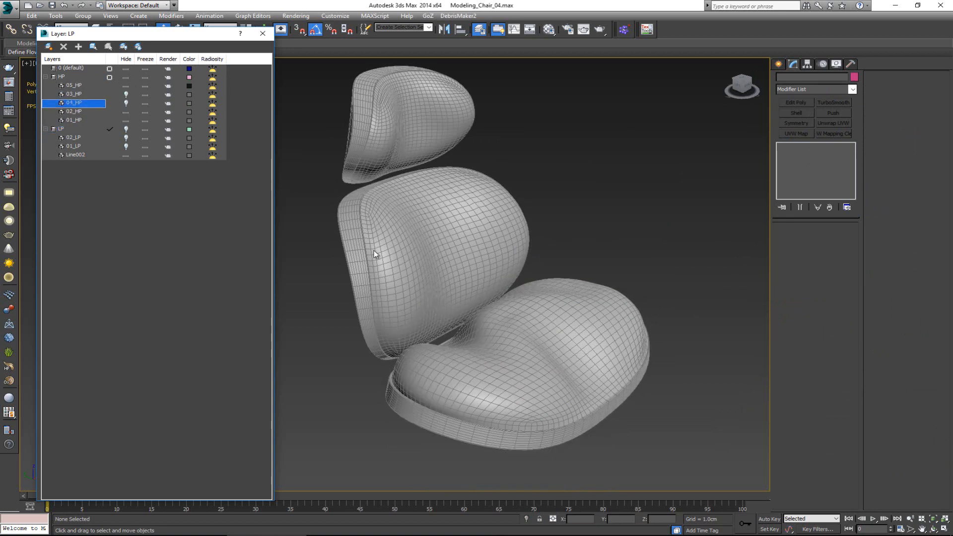
pyautogui.moveTo(374, 250)
pyautogui.keyDown('alt'); pyautogui.mouseDown(button='middle')
pyautogui.moveTo(543, 287)
pyautogui.moveTo(373, 252)
pyautogui.mouseUp(button='middle'); pyautogui.keyUp('alt')
pyautogui.click(126, 104)
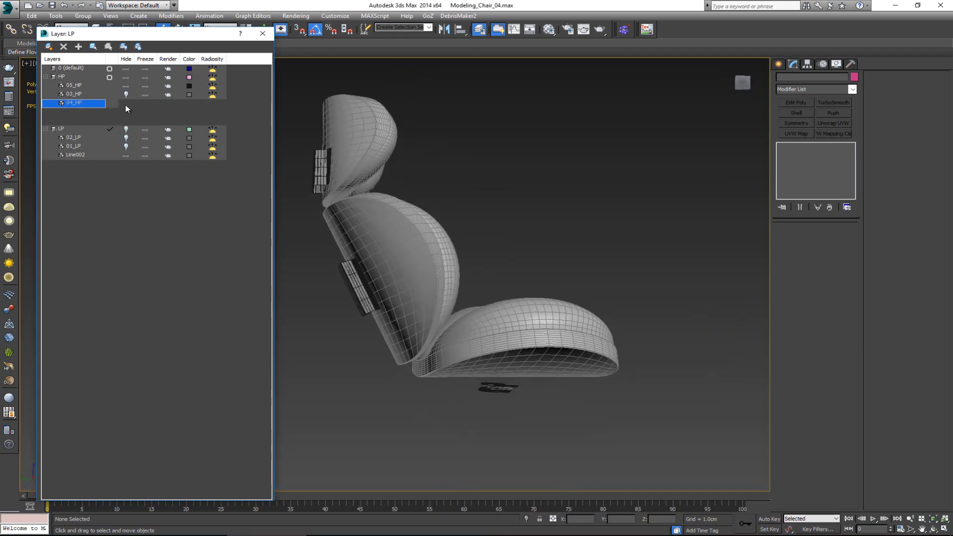
pyautogui.click(126, 95)
pyautogui.click(125, 77)
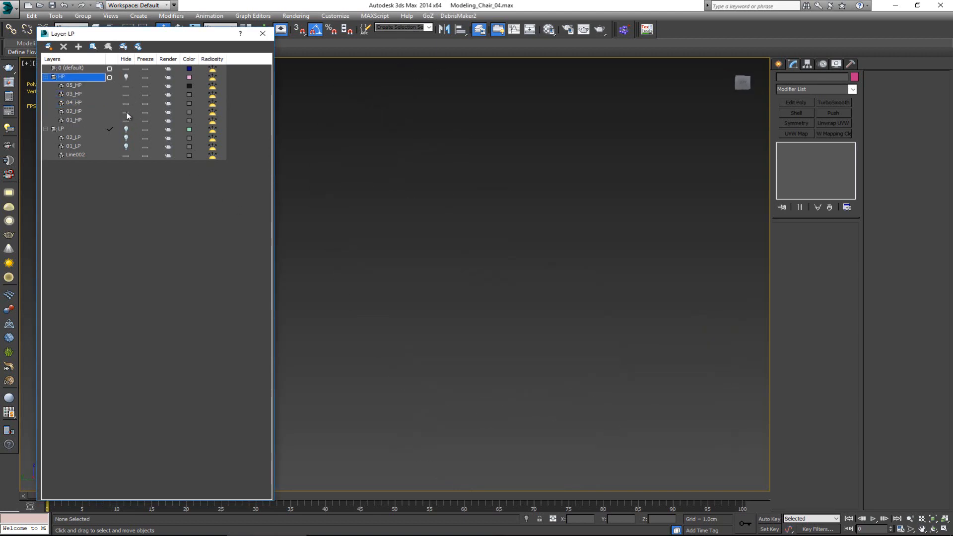
pyautogui.click(126, 129)
# Detach the curved armrest element from the remaining low-poly chair as a separate object.
pyautogui.click(525, 353)
pyautogui.keyDown('alt'); pyautogui.moveTo(525, 353); pyautogui.dragTo(564, 319, button='middle'); pyautogui.keyUp('alt')
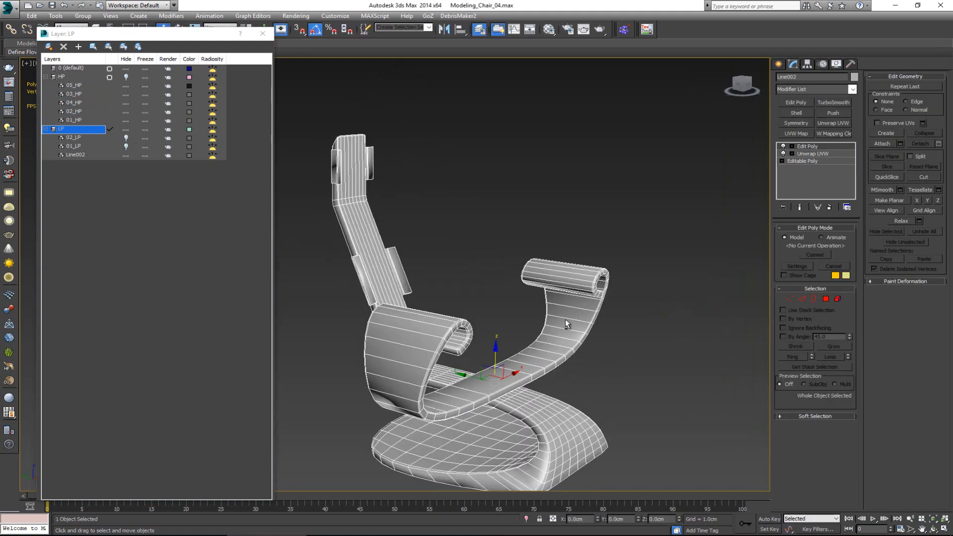
pyautogui.click(838, 298)
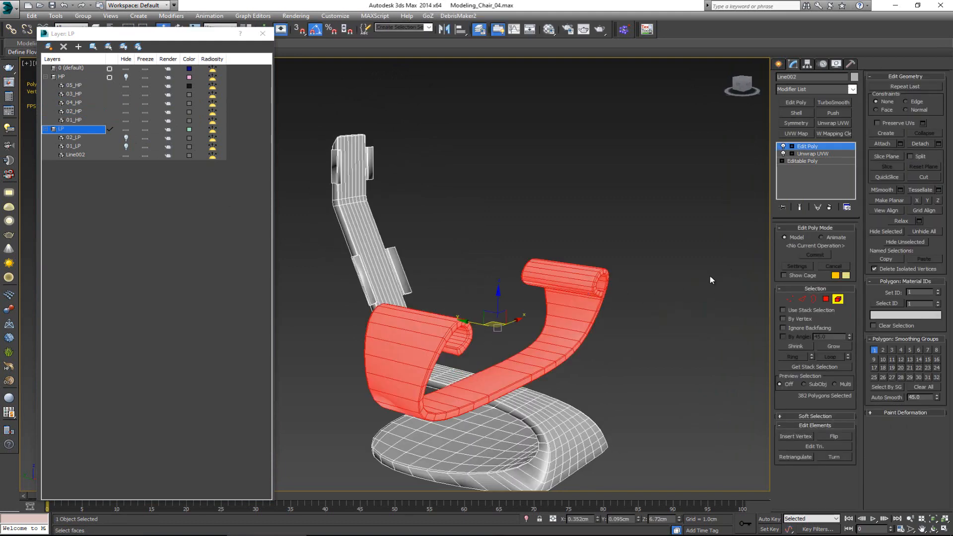
pyautogui.click(938, 144)
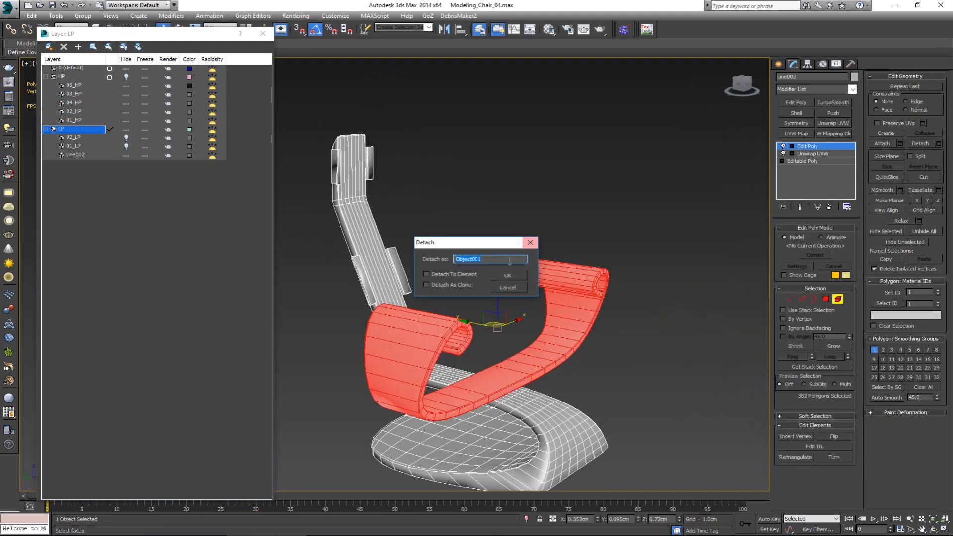
pyautogui.click(507, 276)
# Detach the back support and base element from the low-poly chair, leaving only the small brackets in the original object.
pyautogui.click(361, 237)
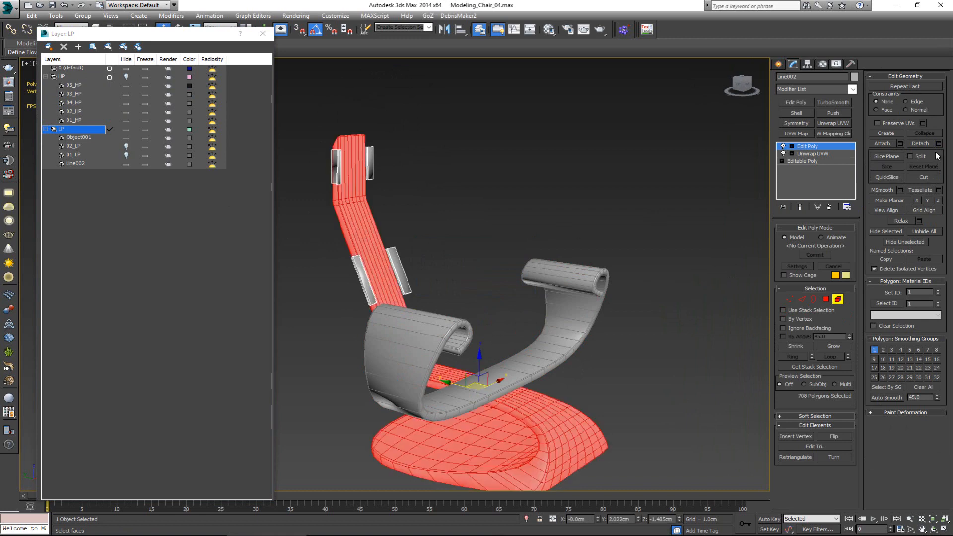
pyautogui.click(938, 144)
pyautogui.click(508, 276)
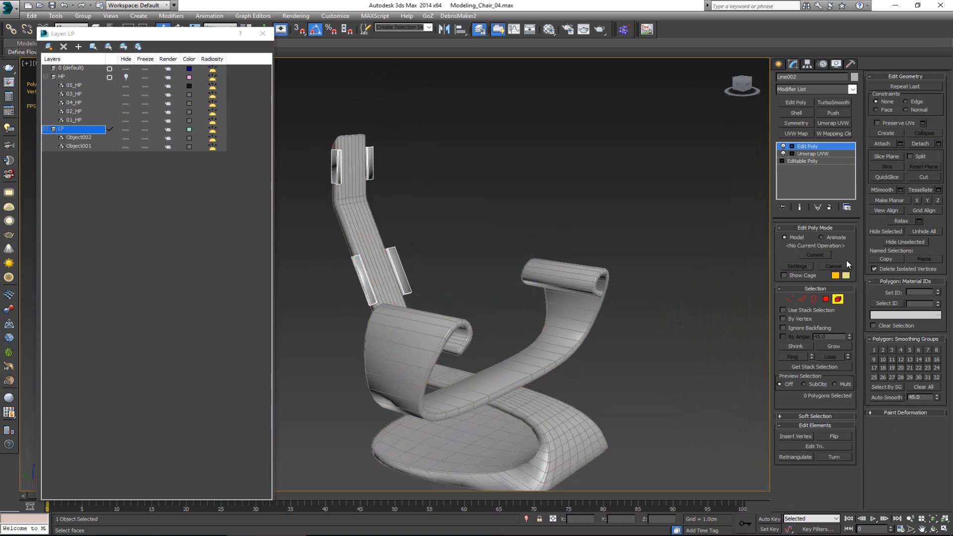
# Rename the detached curved armrest object as 03_LP and the back support and base object as 04_LP.
pyautogui.click(839, 299)
pyautogui.click(578, 284)
pyautogui.doubleClick(790, 77)
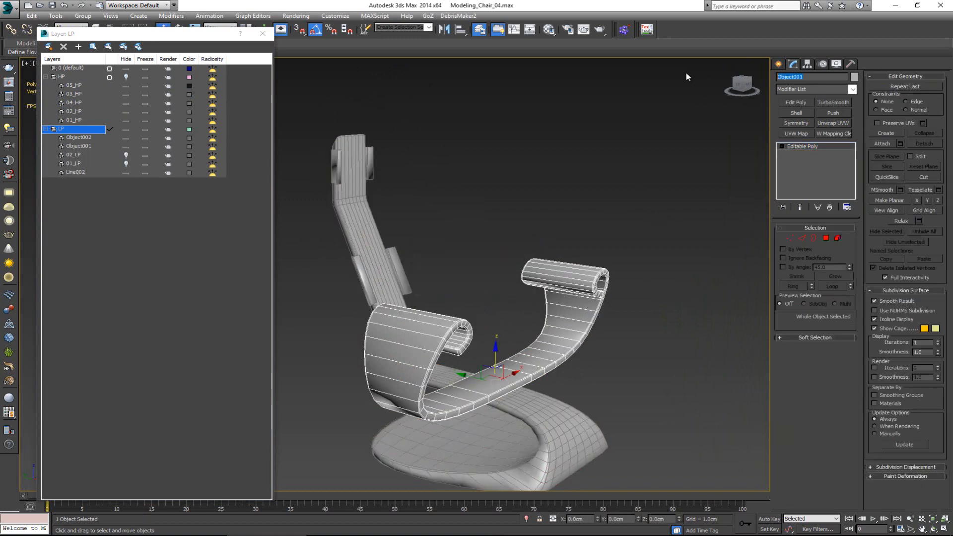
pyautogui.write('03_LP')
pyautogui.click(360, 161)
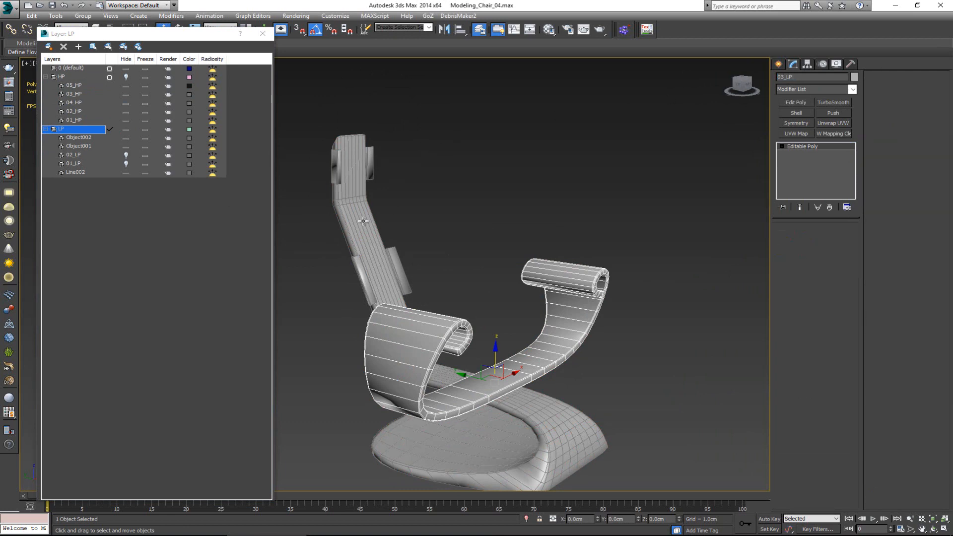
pyautogui.moveTo(807, 77); pyautogui.dragTo(734, 78)
pyautogui.write('04')
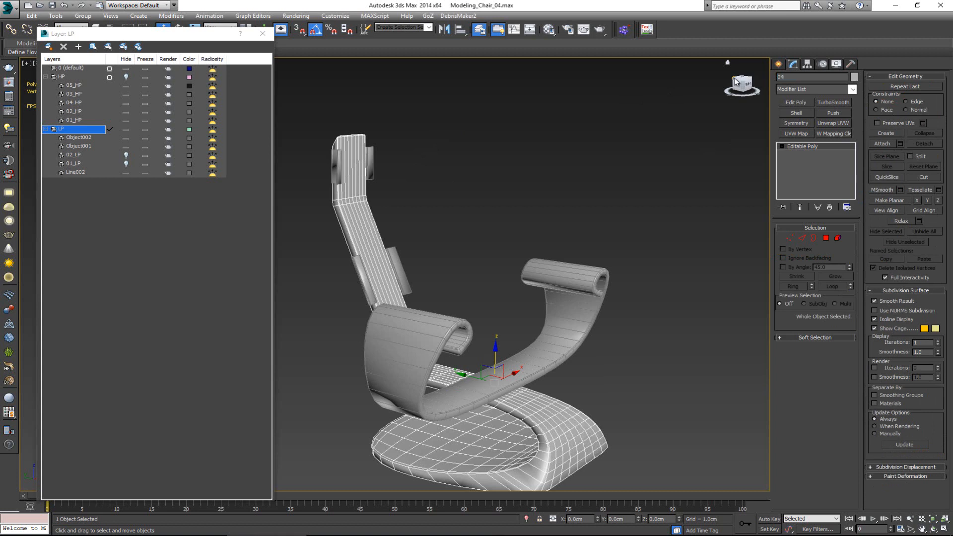
pyautogui.write('_LP')
# Rename the remaining brackets object as 05_LP and unhide 02_LP and 01_LP.
pyautogui.click(403, 267)
pyautogui.click(403, 267)
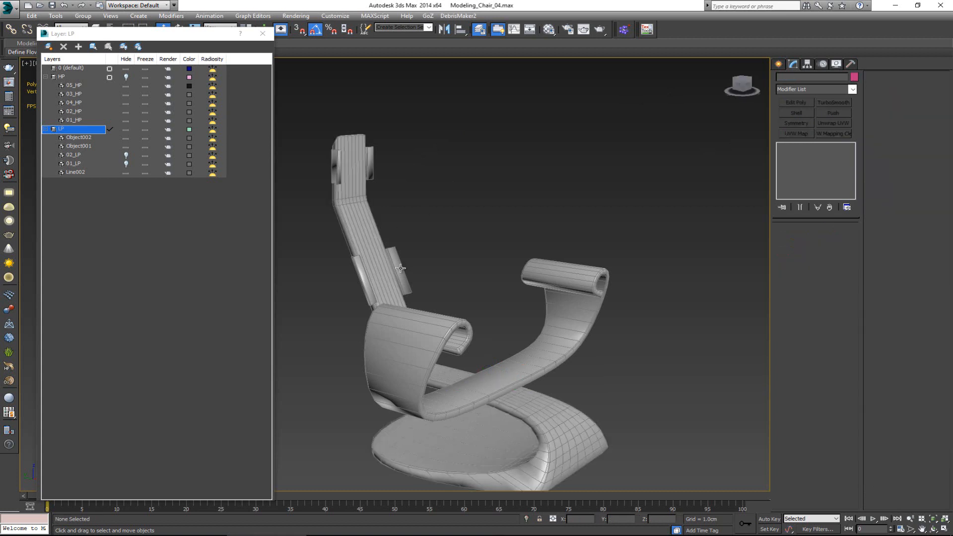
pyautogui.write('05_LP')
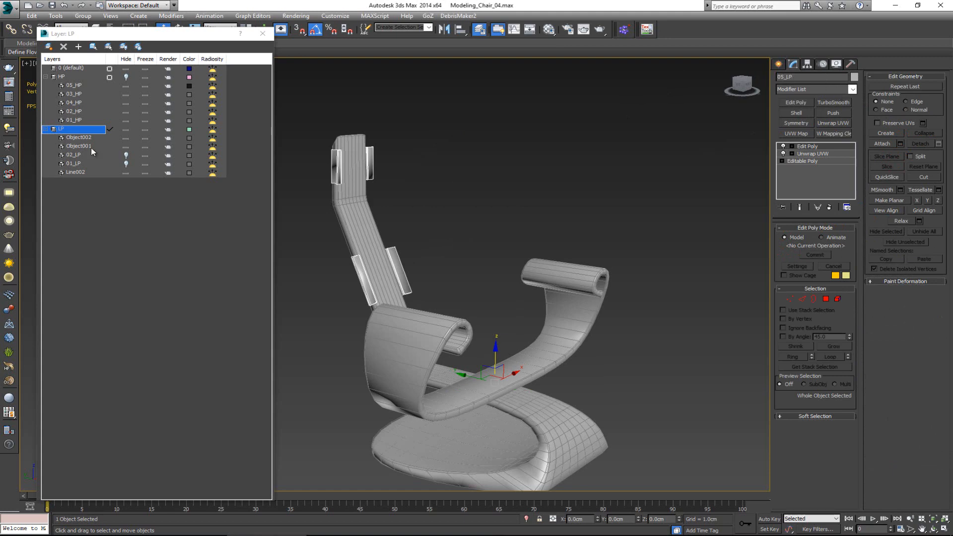
pyautogui.click(126, 155)
pyautogui.click(126, 164)
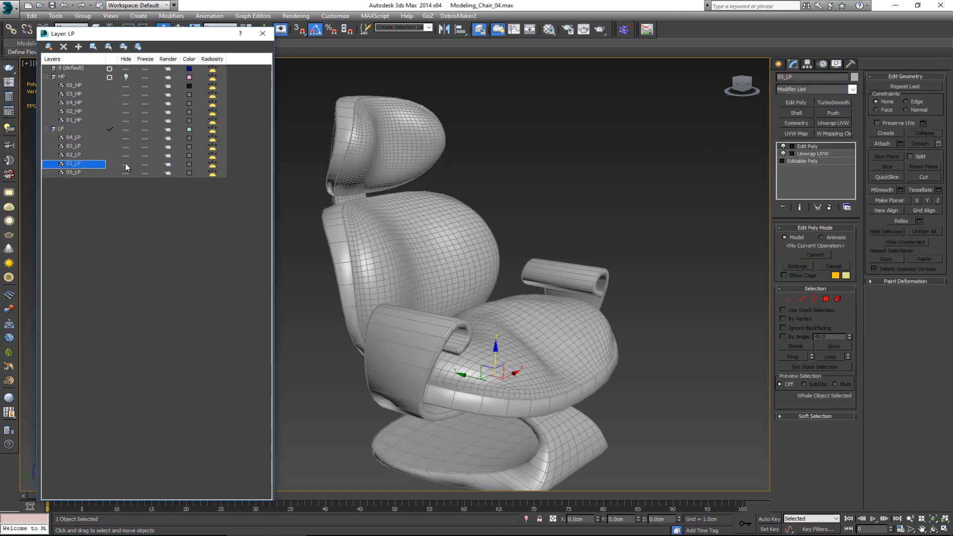
pyautogui.click(580, 174)
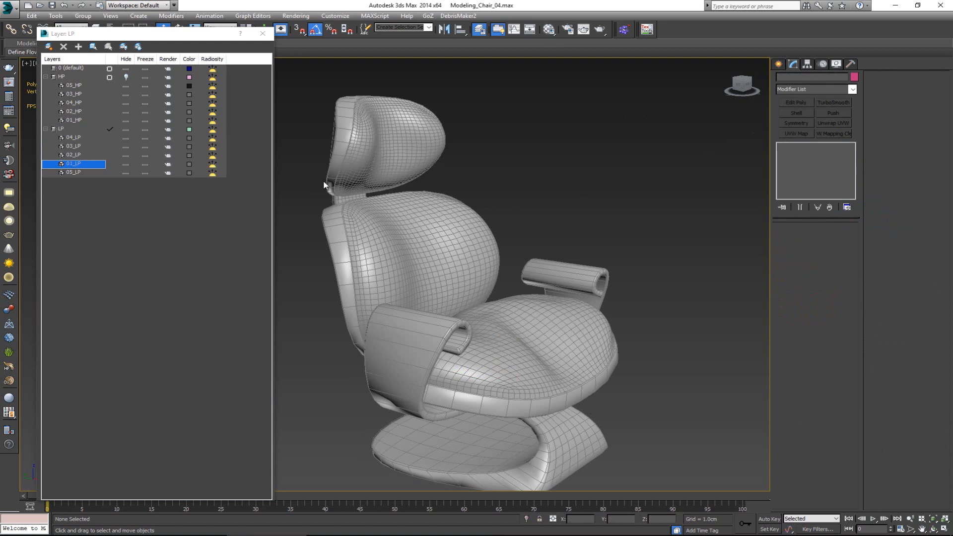
# Select all five low-poly chair objects and export them to the Exports folder as LP_Bake in gw::OBJ-Exporter (*.OBJ) format.
pyautogui.scroll(-5, 449, 261)
pyautogui.keyDown('alt'); pyautogui.moveTo(434, 255); pyautogui.dragTo(420, 249, button='middle'); pyautogui.keyUp('alt')
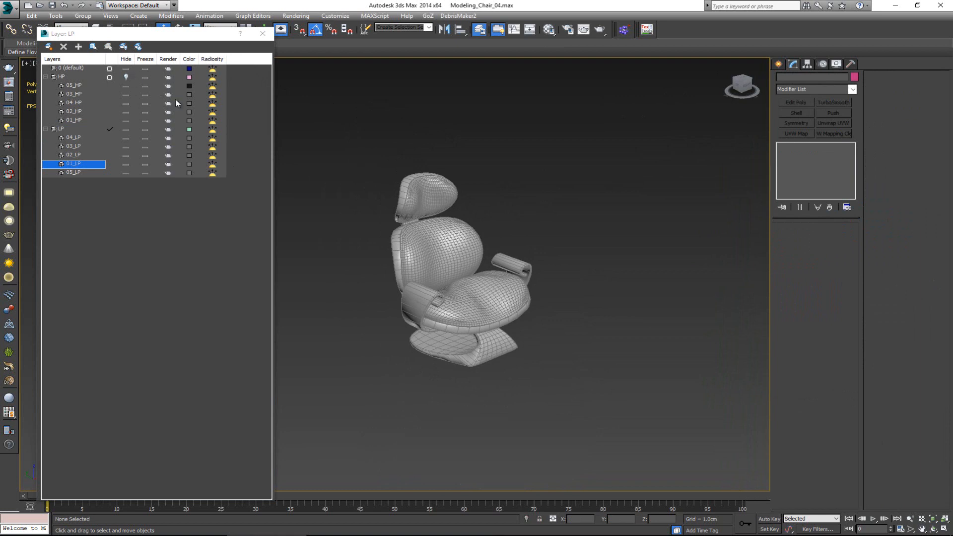
pyautogui.moveTo(358, 149); pyautogui.dragTo(606, 397)
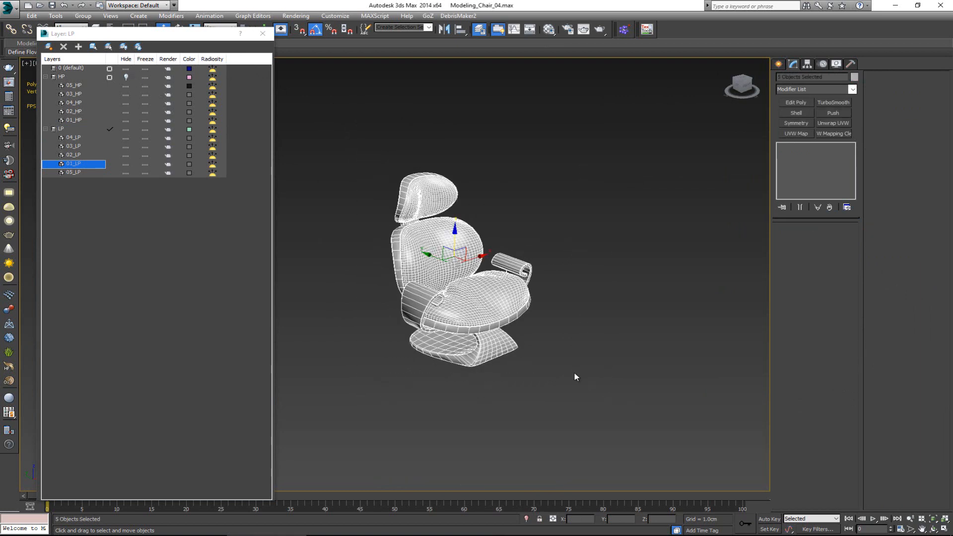
pyautogui.click(126, 77)
pyautogui.scroll(3, 427, 206)
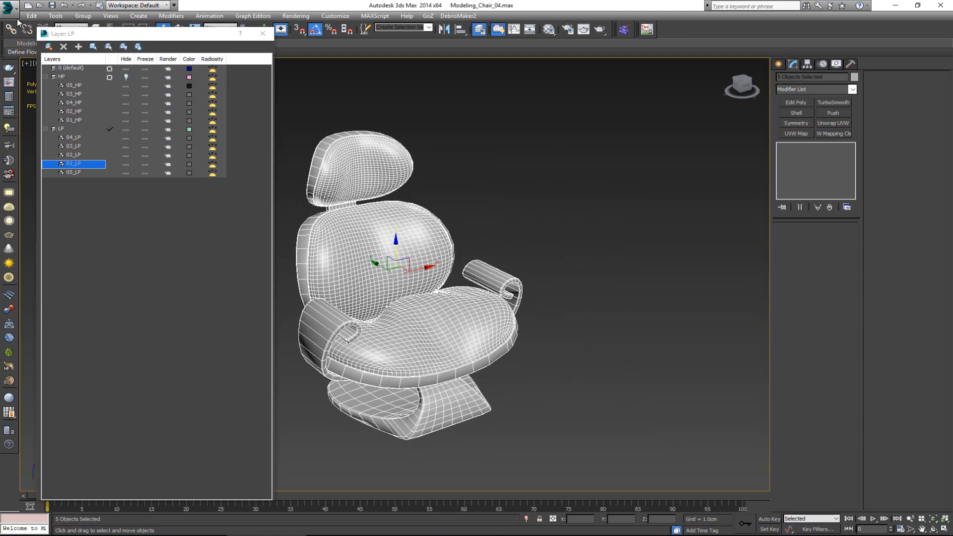
pyautogui.click(8, 7)
pyautogui.moveTo(38, 162)
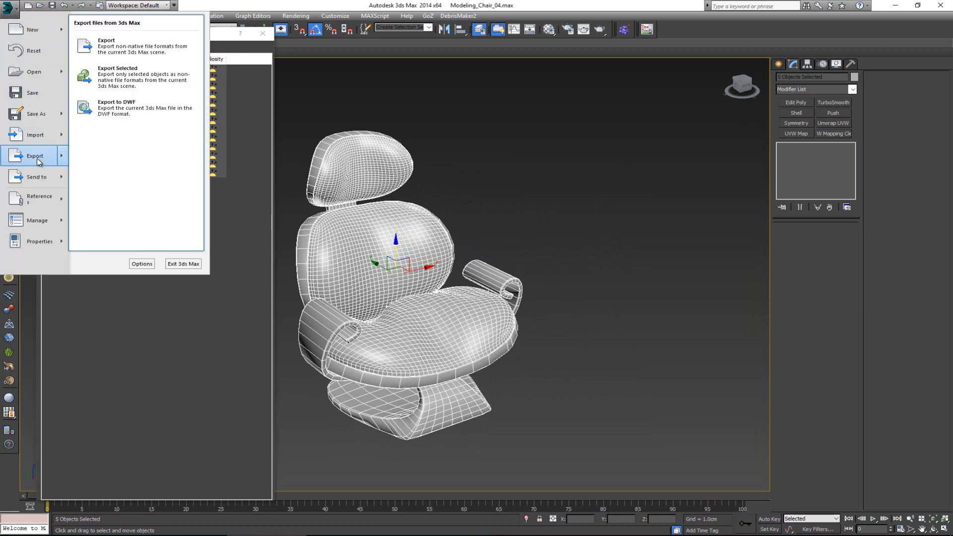
pyautogui.click(150, 52)
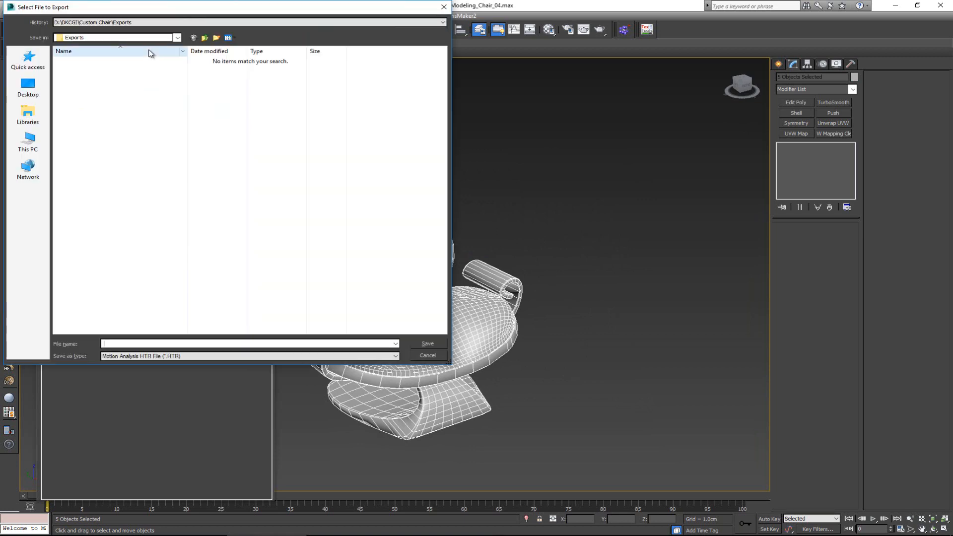
pyautogui.click(179, 356)
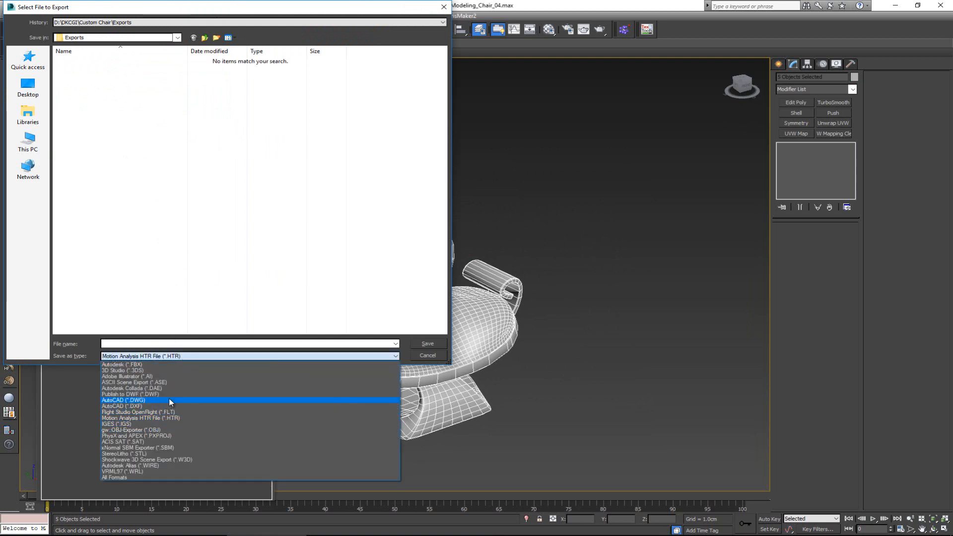
pyautogui.click(178, 430)
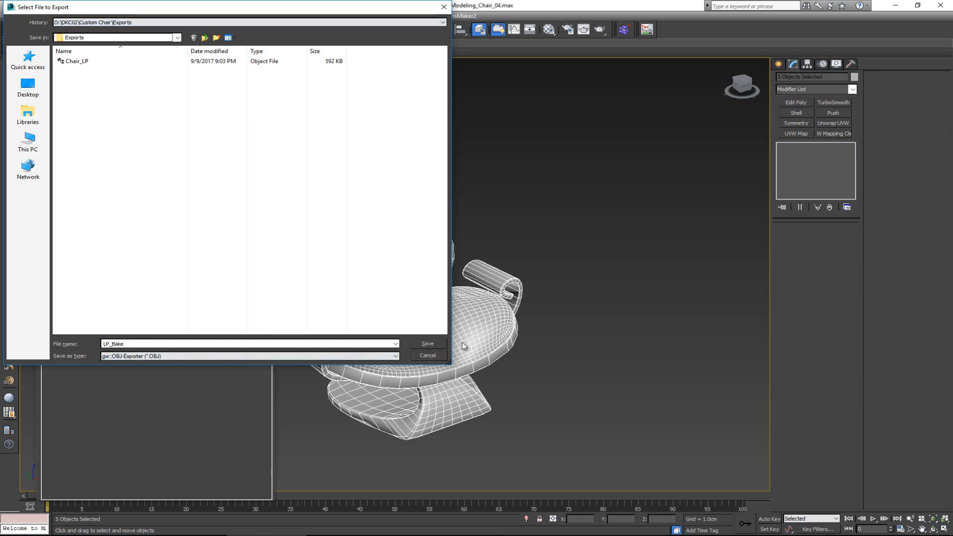
pyautogui.click(428, 344)
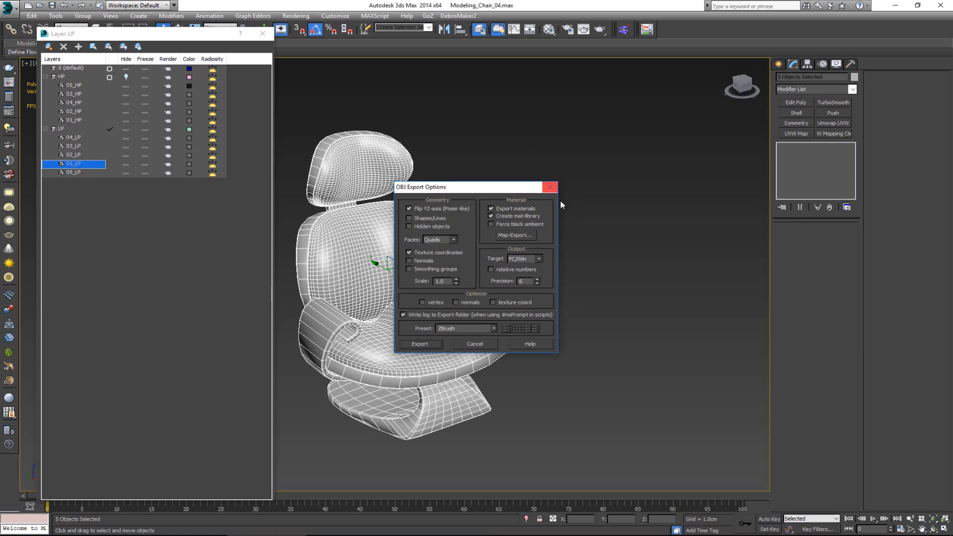
pyautogui.click(426, 345)
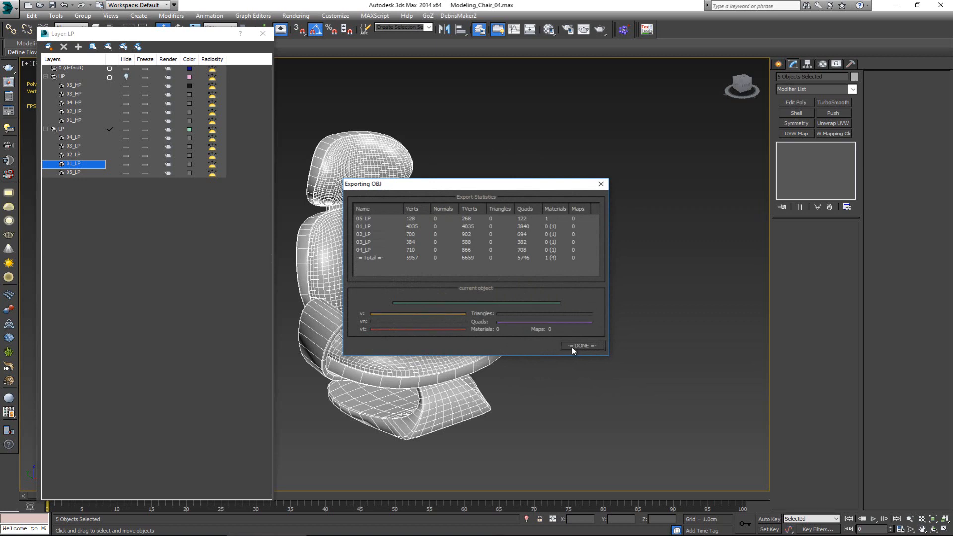
pyautogui.click(572, 346)
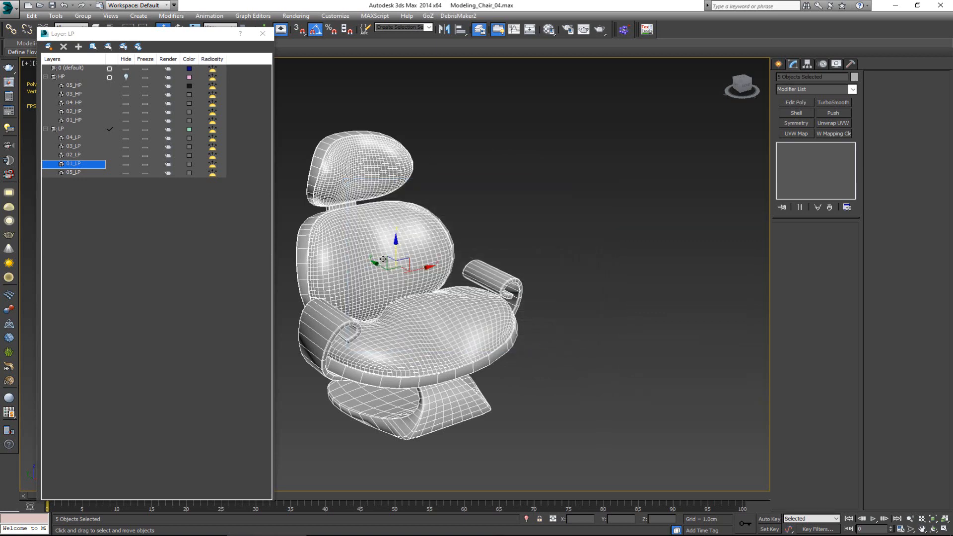
# Hide the LP layer, show the HP layer, and select all five high-poly chair objects.
pyautogui.click(126, 130)
pyautogui.click(125, 76)
pyautogui.moveTo(291, 107); pyautogui.dragTo(333, 193)
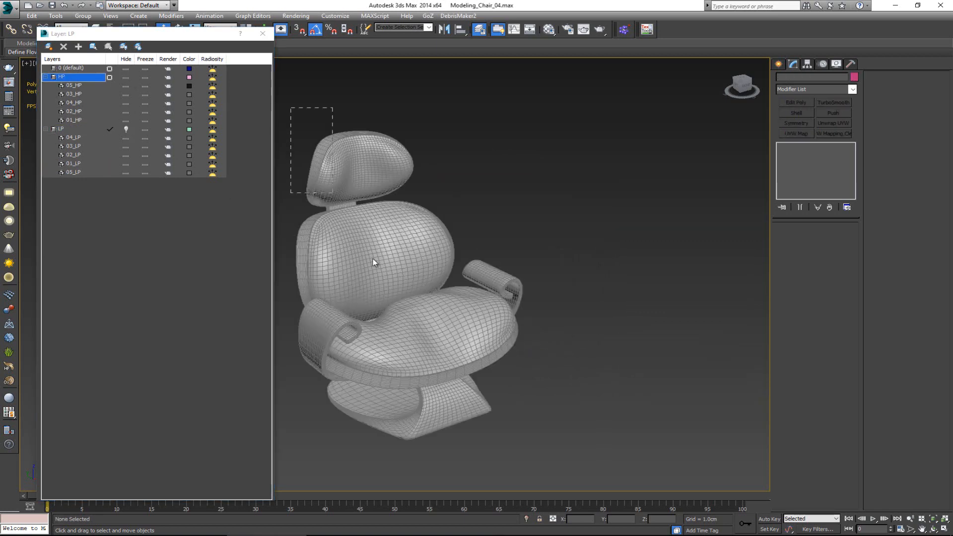
pyautogui.moveTo(374, 262); pyautogui.dragTo(621, 467)
# Export the high-poly chair to the Exports folder as an OBJ named HP_Bake, and close the layer manager.
pyautogui.click(8, 7)
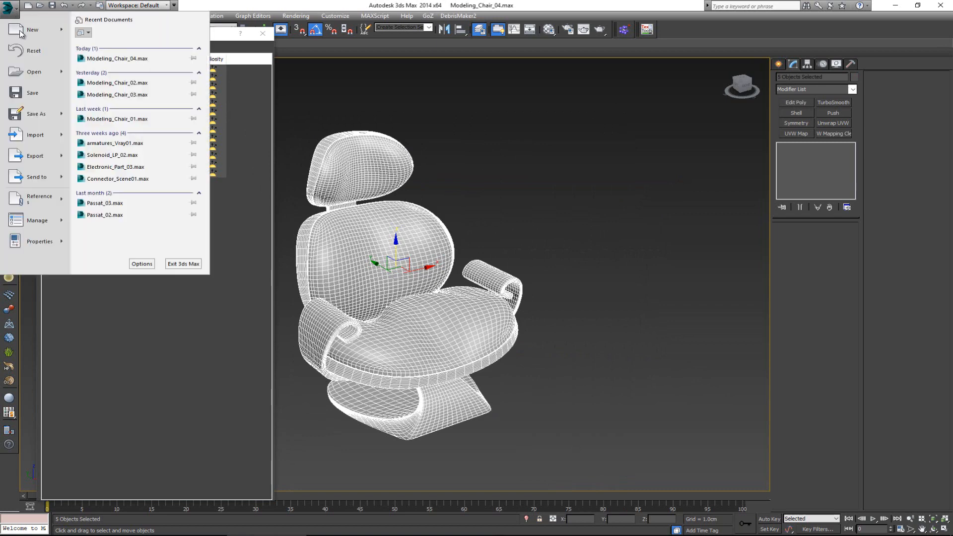
pyautogui.moveTo(35, 156)
pyautogui.click(163, 55)
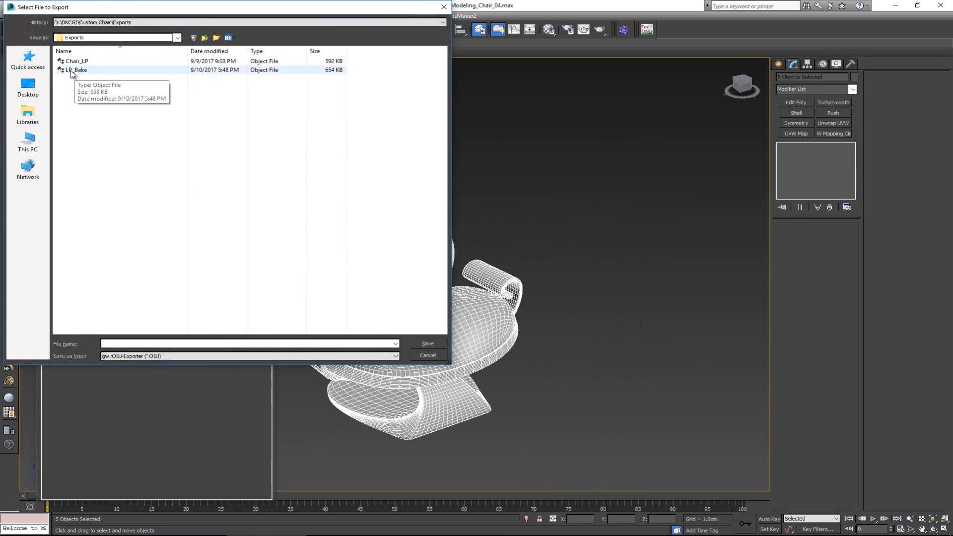
pyautogui.click(150, 341)
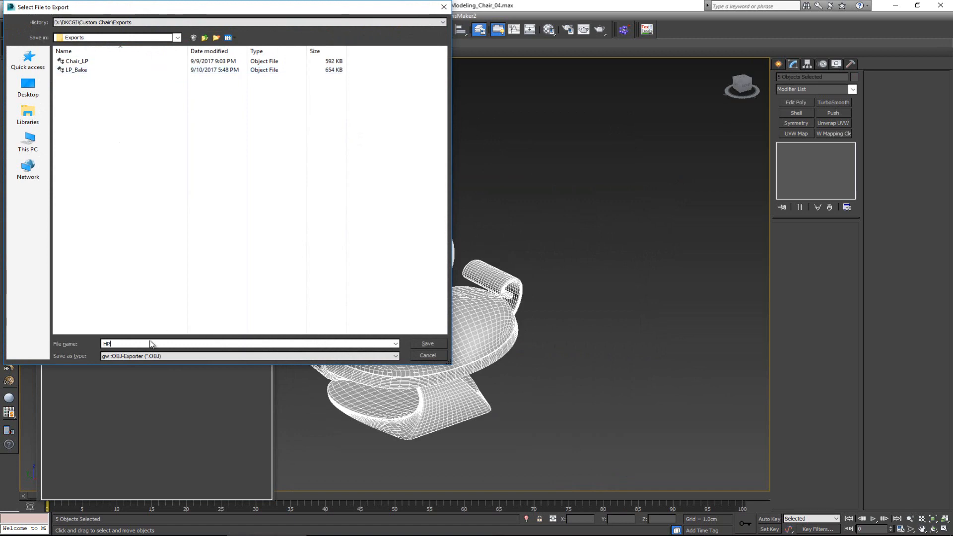
pyautogui.write('HP_Bake')
pyautogui.click(426, 345)
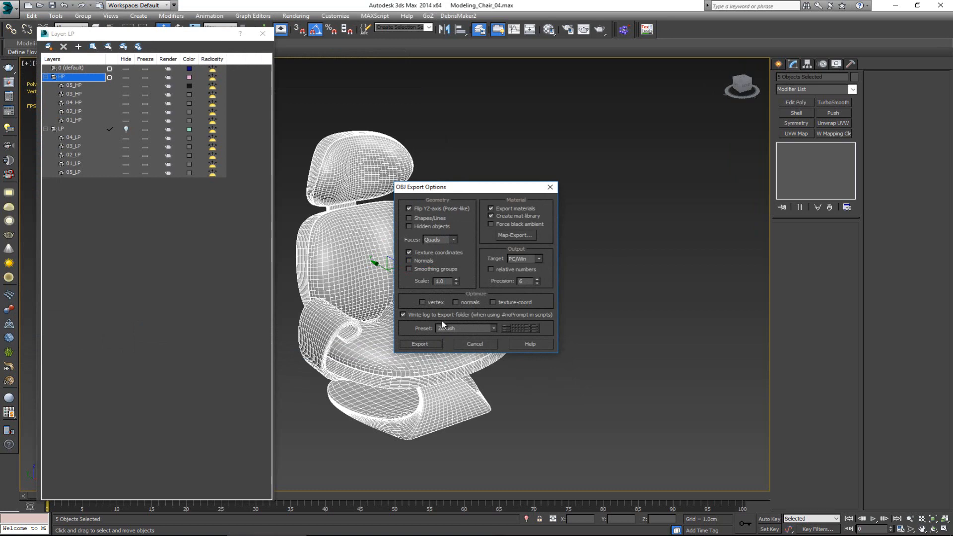
pyautogui.click(433, 342)
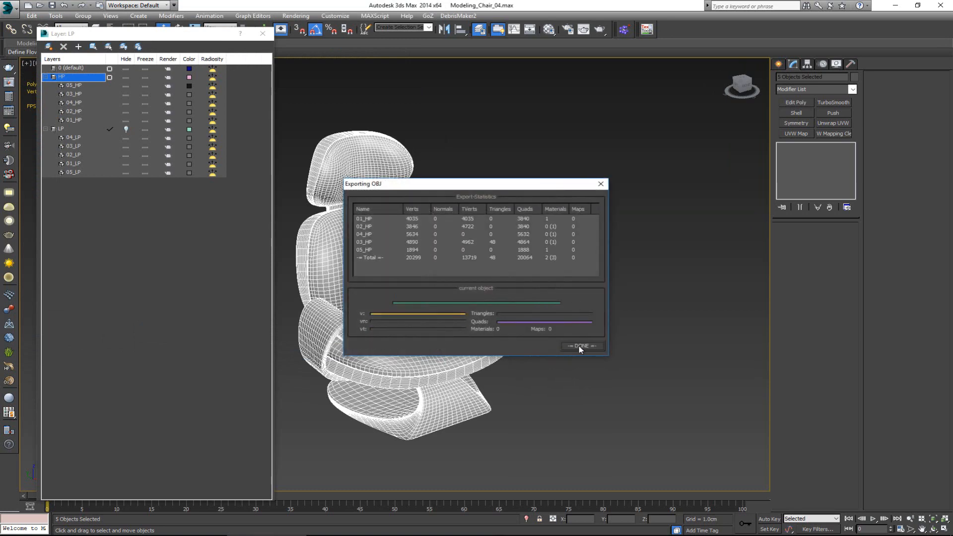
pyautogui.click(580, 347)
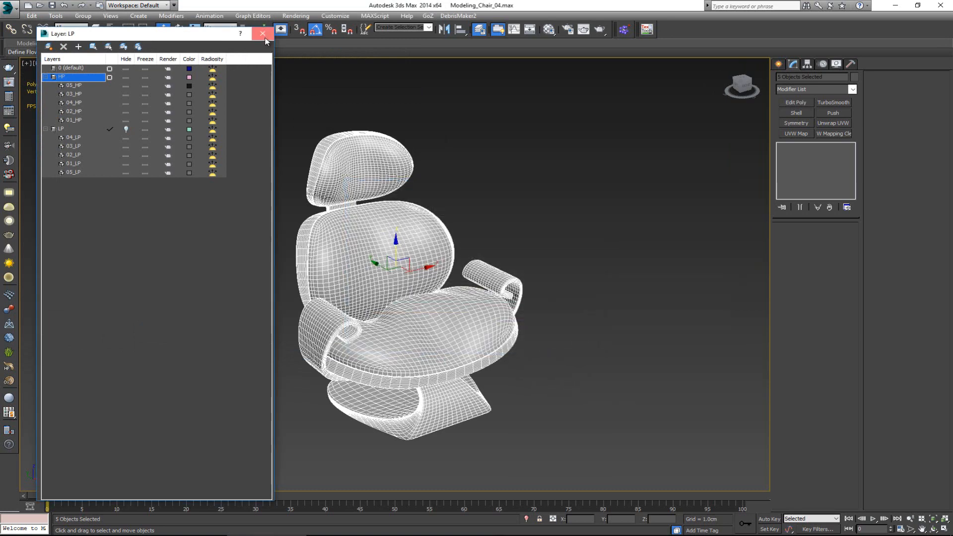
pyautogui.click(263, 33)
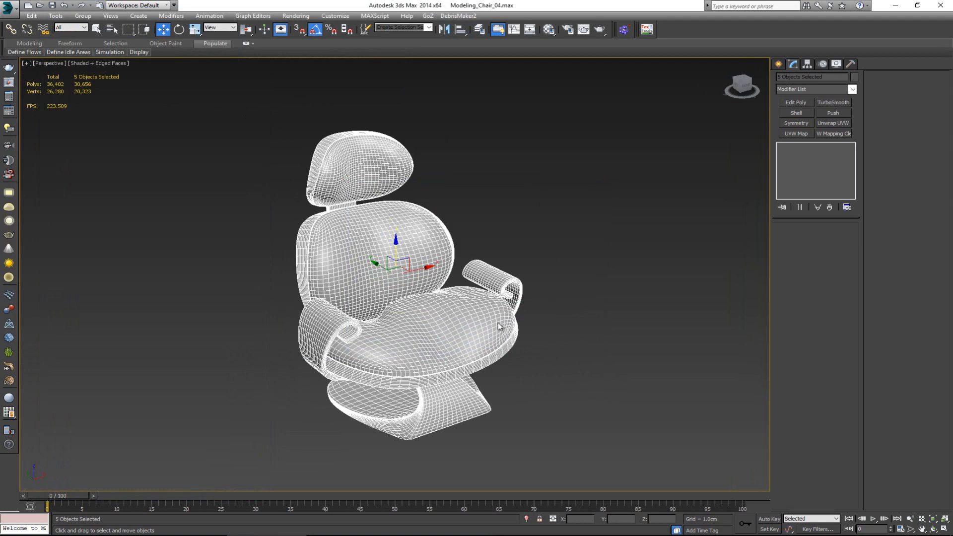
pyautogui.keyDown('alt'); pyautogui.moveTo(434, 302); pyautogui.dragTo(434, 299, button='middle'); pyautogui.keyUp('alt')
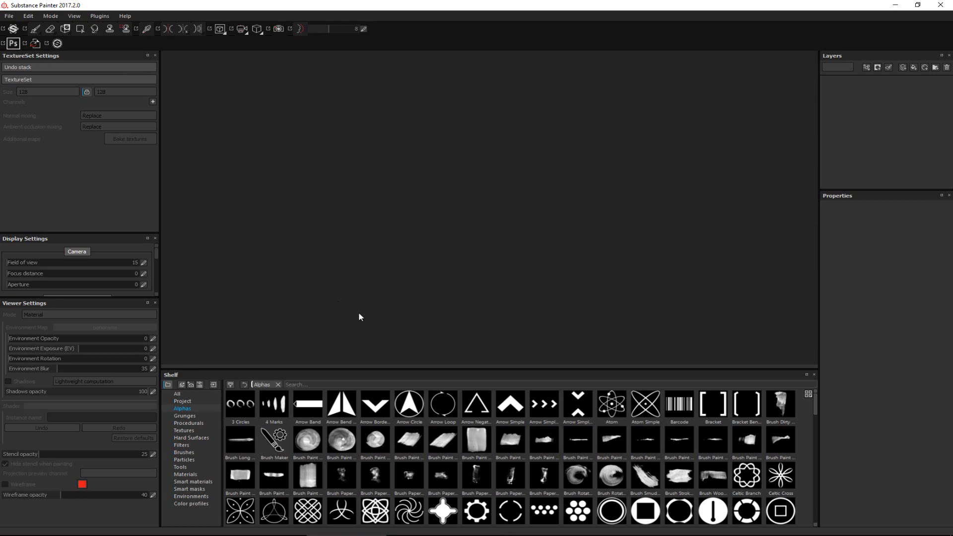
# Switch to Substance Painter and set up a new project with the Unreal Engine 4 (allegorithmic) template.
pyautogui.click(10, 16)
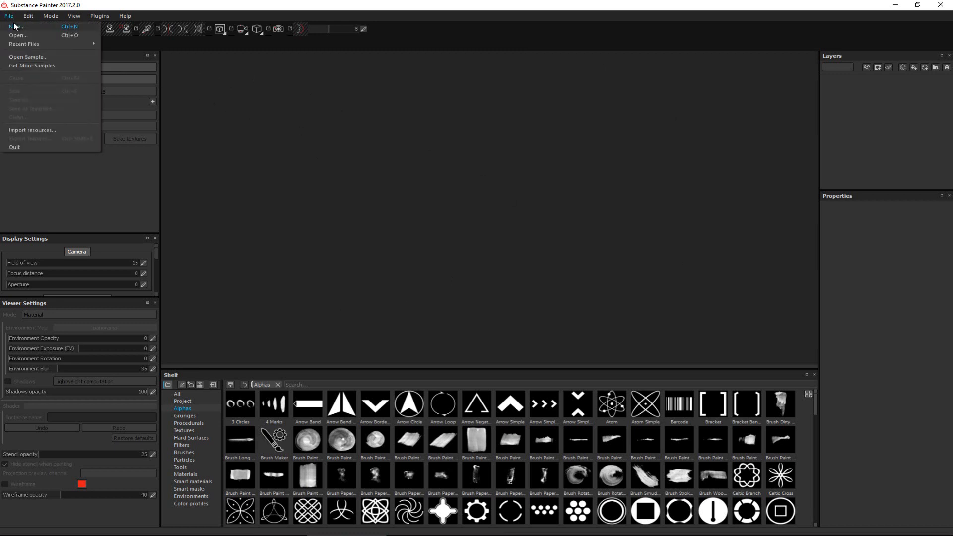
pyautogui.click(21, 31)
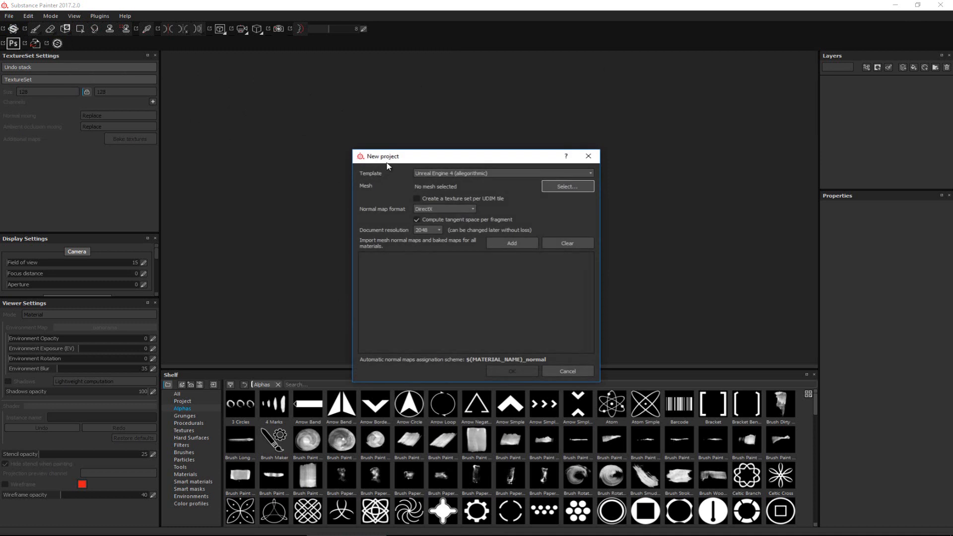
pyautogui.moveTo(390, 156); pyautogui.dragTo(397, 139)
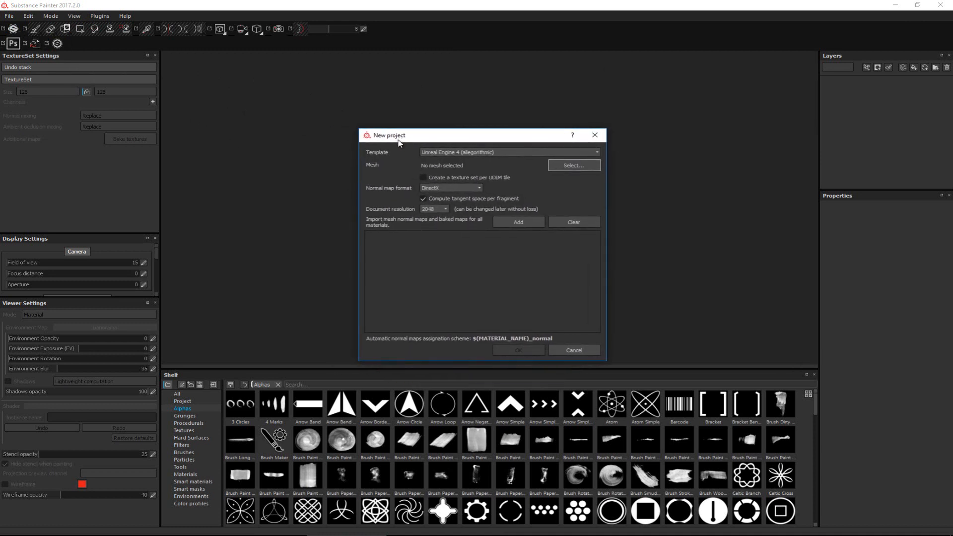
pyautogui.click(471, 152)
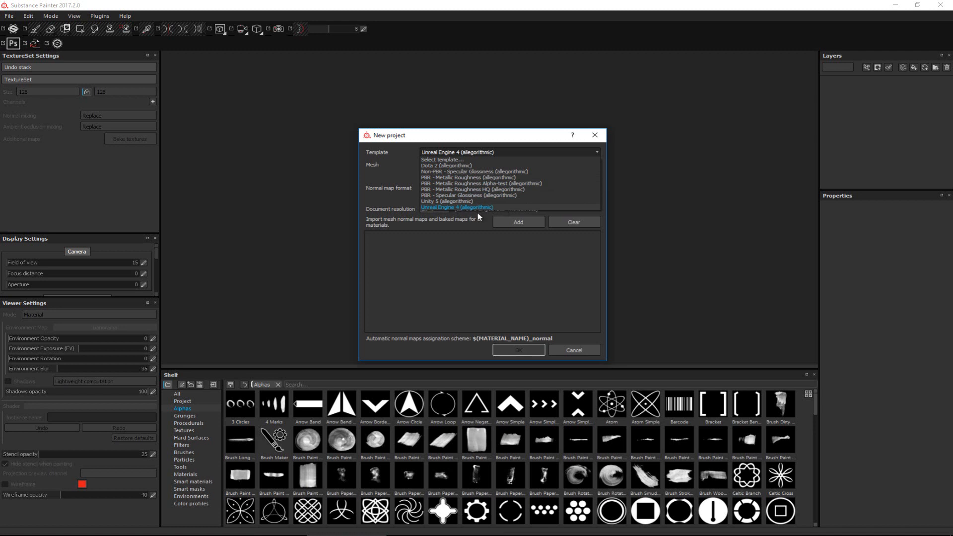
pyautogui.click(451, 208)
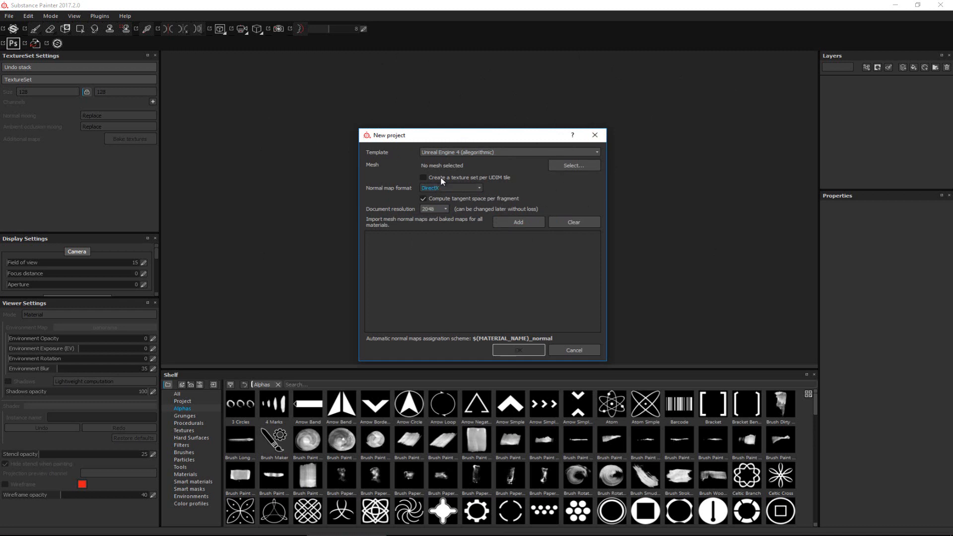
# Choose LP_Bake from the Exports folder as the project mesh and create the project.
pyautogui.click(572, 167)
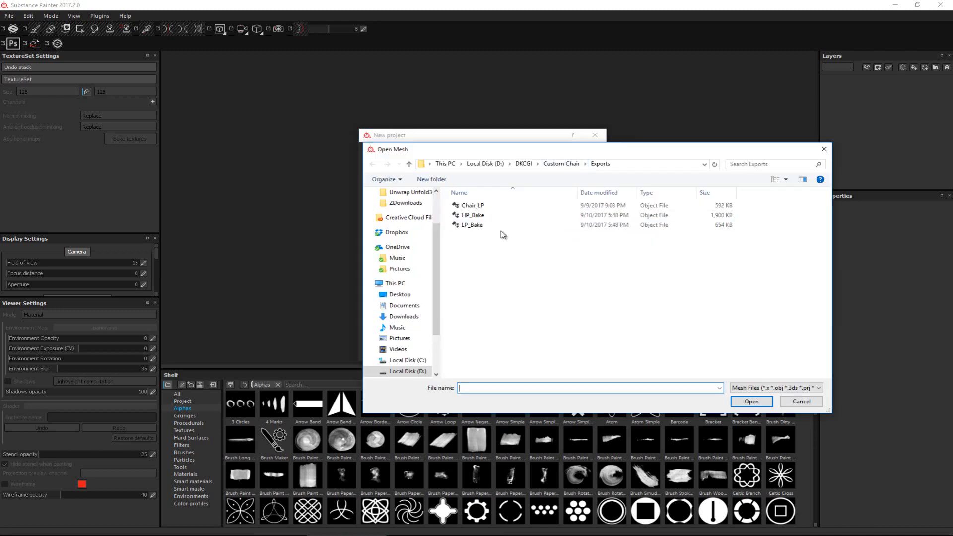
pyautogui.click(478, 229)
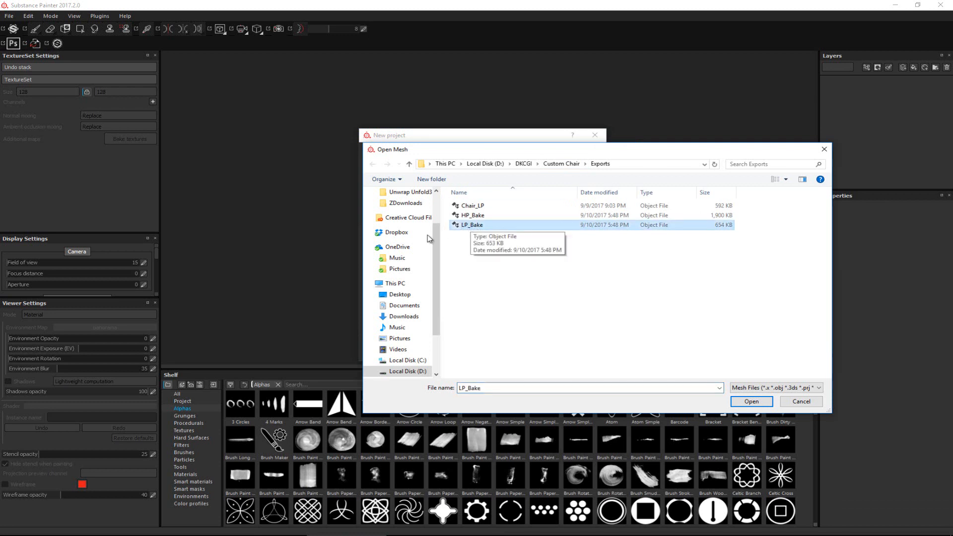
pyautogui.click(752, 402)
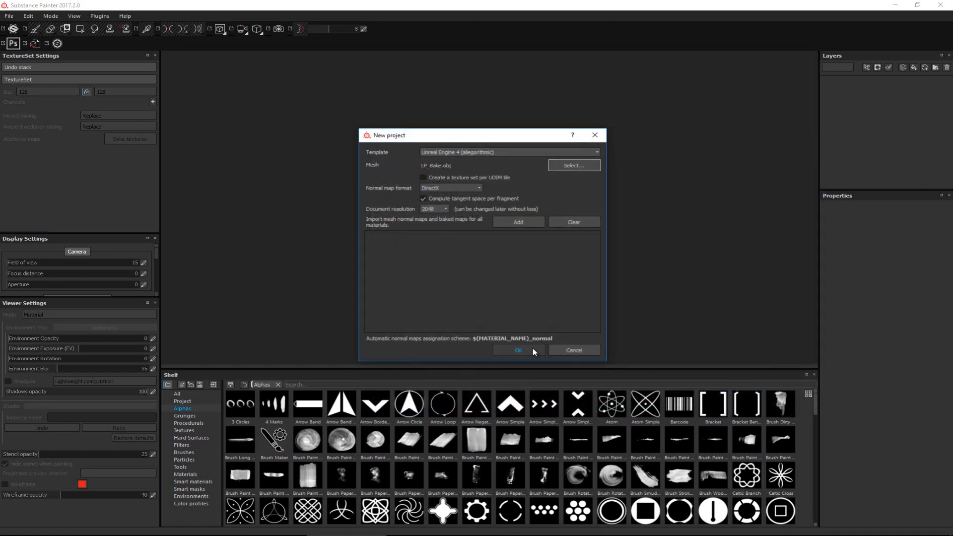
pyautogui.click(532, 350)
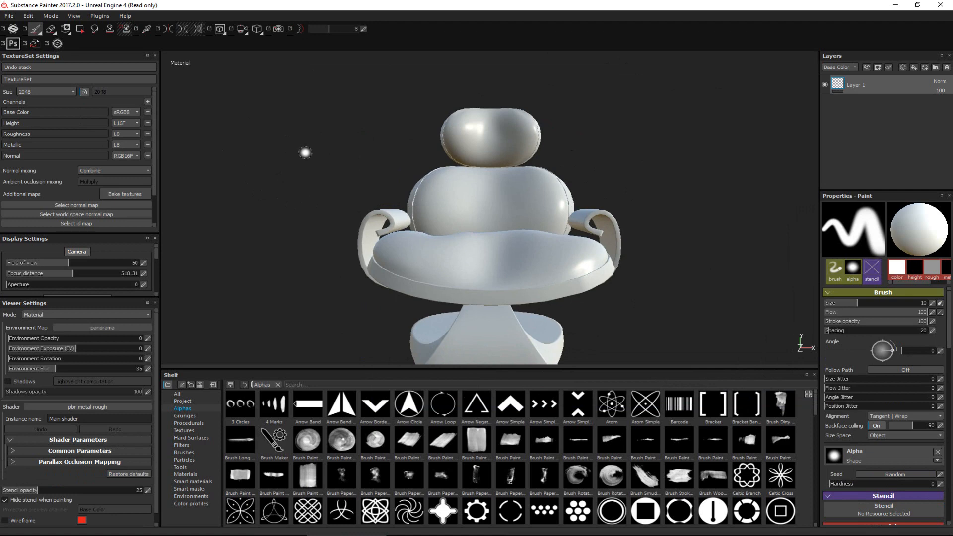
# Examine the imported low-poly chair from several angles and distances, checking its cushions, armrests and base.
pyautogui.moveTo(305, 153)
pyautogui.keyDown('alt'); pyautogui.mouseDown()
pyautogui.moveTo(326, 193)
pyautogui.moveTo(496, 96)
pyautogui.moveTo(211, 159)
pyautogui.moveTo(273, 266)
pyautogui.moveTo(374, 134)
pyautogui.moveTo(103, 155)
pyautogui.moveTo(238, 156)
pyautogui.moveTo(357, 181)
pyautogui.mouseUp(); pyautogui.keyUp('alt')
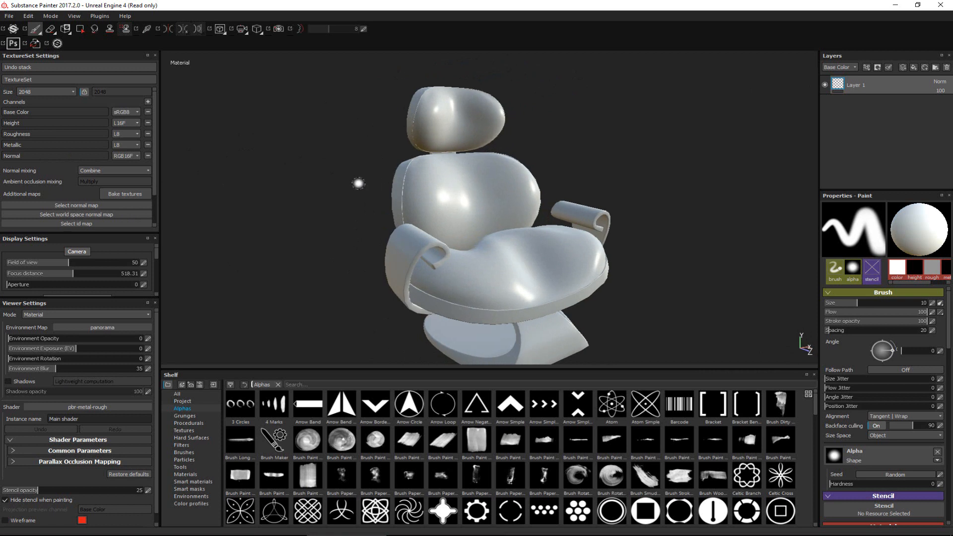
pyautogui.keyDown('alt'); pyautogui.moveTo(358, 174); pyautogui.dragTo(334, 206, button='right'); pyautogui.keyUp('alt')
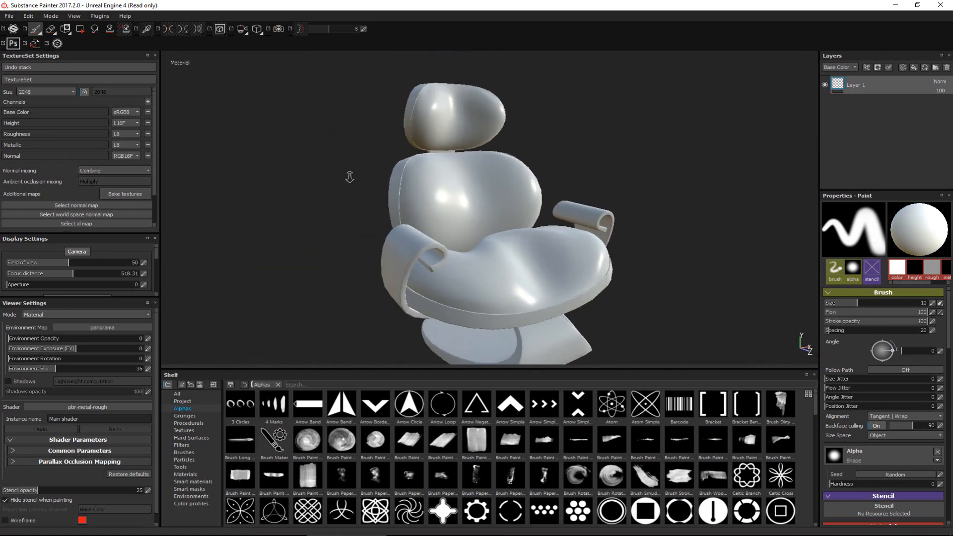
pyautogui.keyDown('alt'); pyautogui.moveTo(334, 206); pyautogui.dragTo(321, 189, button='middle'); pyautogui.keyUp('alt')
pyautogui.keyDown('alt'); pyautogui.moveTo(321, 191); pyautogui.dragTo(312, 152, button='right'); pyautogui.keyUp('alt')
pyautogui.moveTo(323, 189)
pyautogui.keyDown('alt'); pyautogui.mouseDown()
pyautogui.moveTo(266, 229)
pyautogui.moveTo(546, 203)
pyautogui.moveTo(260, 195)
pyautogui.moveTo(372, 197)
pyautogui.moveTo(390, 212)
pyautogui.mouseUp(); pyautogui.keyUp('alt')
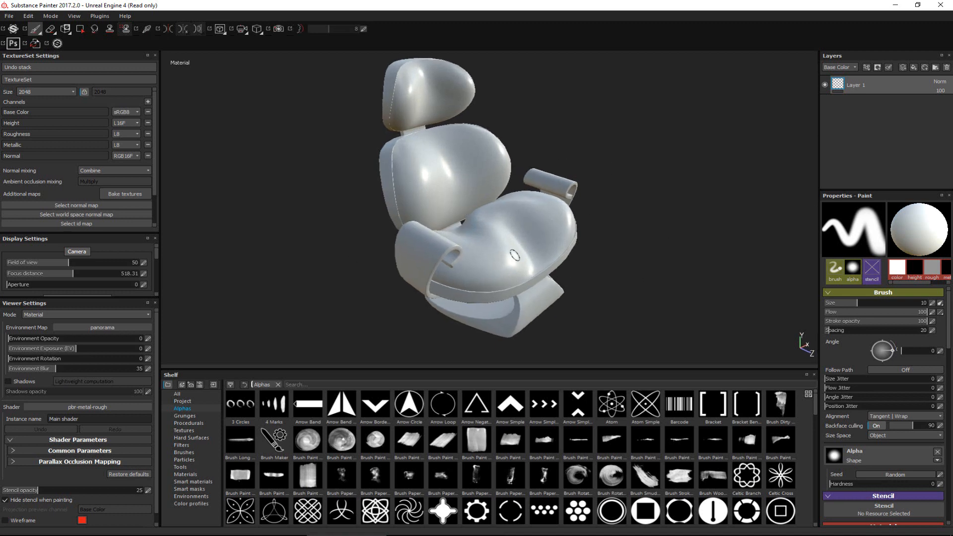
pyautogui.keyDown('alt'); pyautogui.moveTo(469, 197); pyautogui.dragTo(453, 210, button='middle'); pyautogui.keyUp('alt')
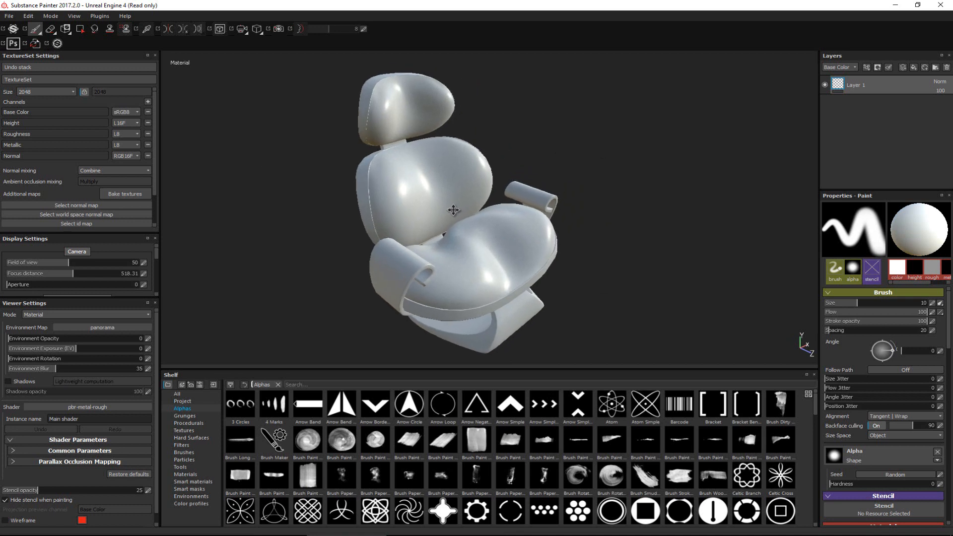
pyautogui.keyDown('alt'); pyautogui.moveTo(453, 210); pyautogui.dragTo(396, 217); pyautogui.keyUp('alt')
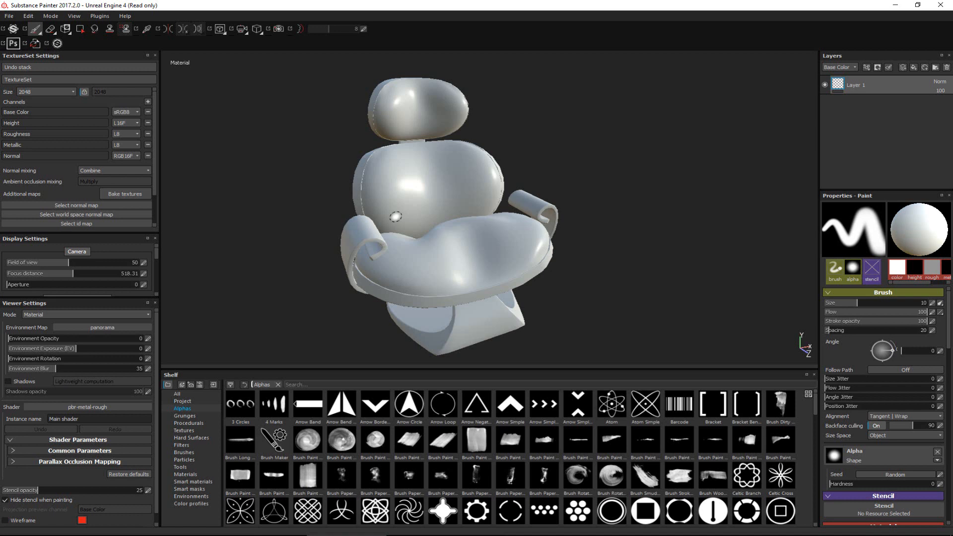
pyautogui.keyDown('alt'); pyautogui.moveTo(297, 232); pyautogui.dragTo(340, 238); pyautogui.keyUp('alt')
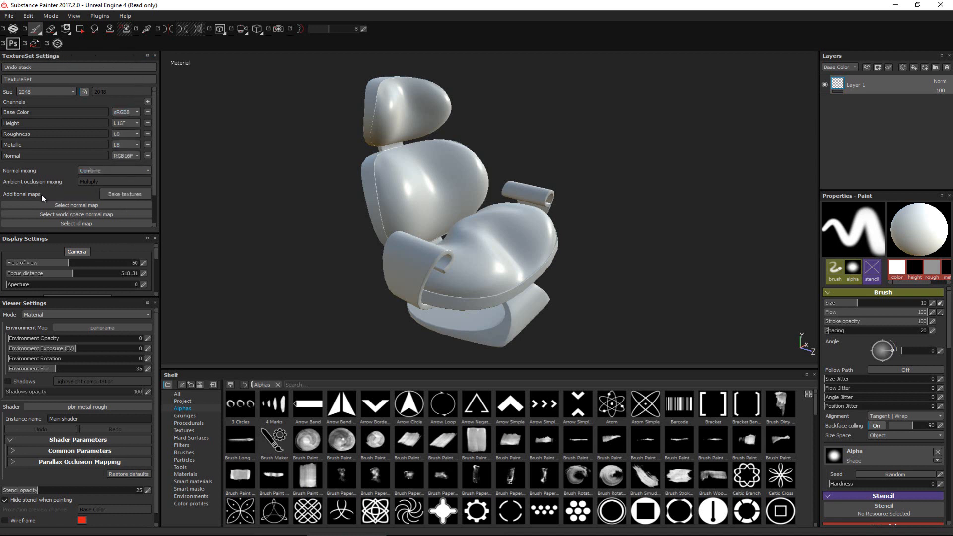
# Open the texture baking settings and exclude the ID and Thickness maps from the bake.
pyautogui.click(127, 196)
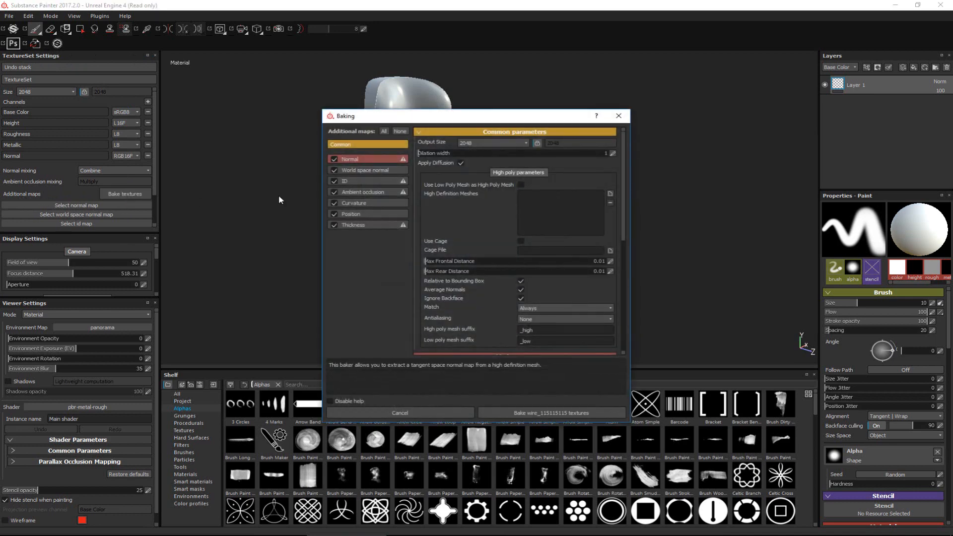
pyautogui.moveTo(489, 119); pyautogui.dragTo(615, 79)
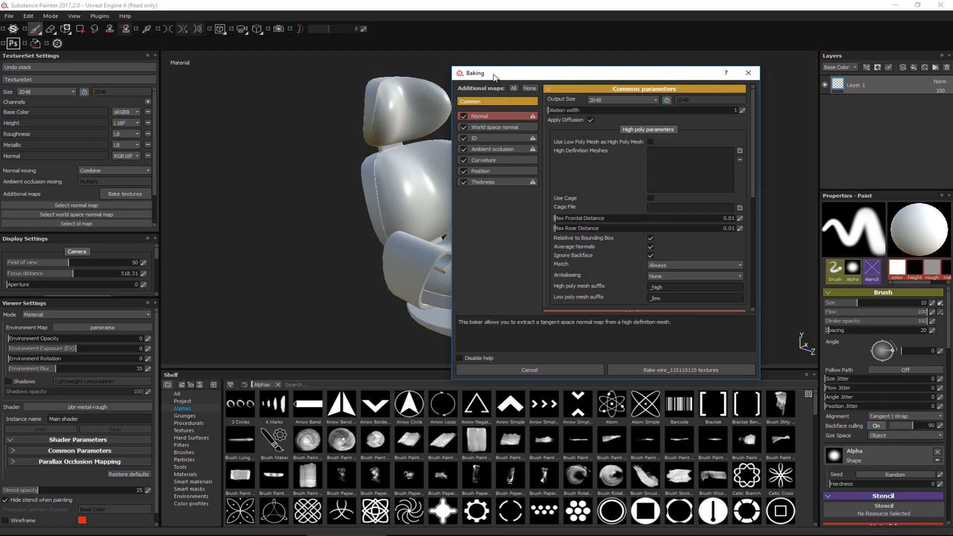
pyautogui.moveTo(494, 77); pyautogui.dragTo(533, 70)
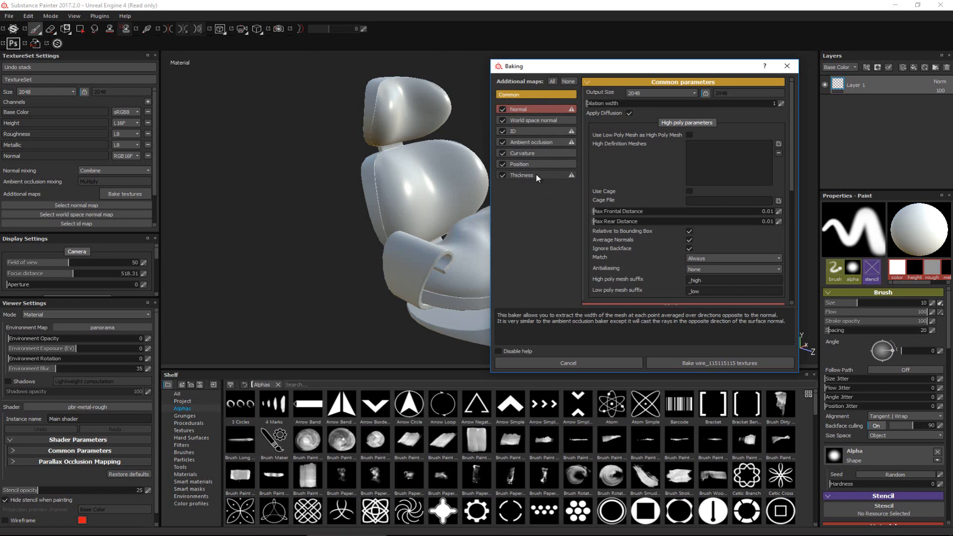
pyautogui.click(503, 131)
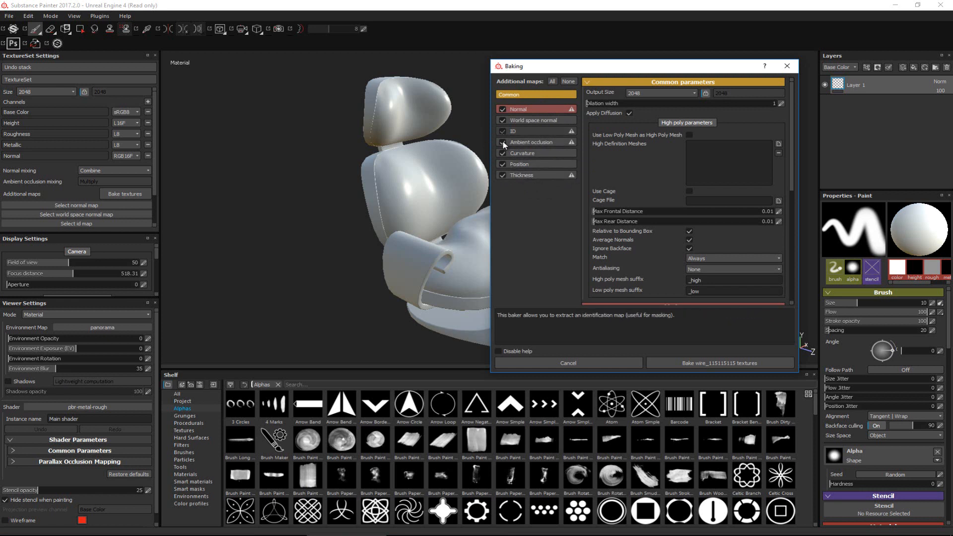
pyautogui.click(504, 175)
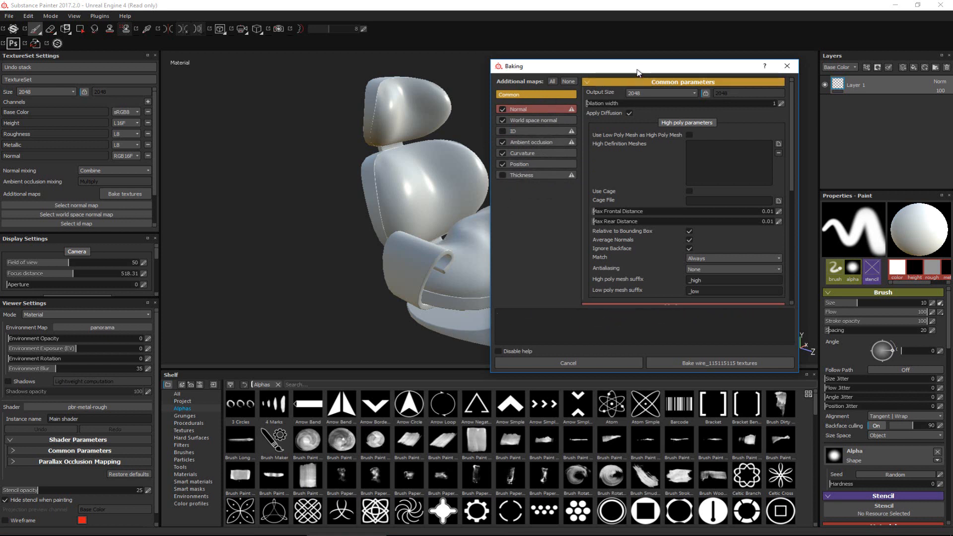
# Set the bake output size to 4096 and load HP_Bake from the Exports folder as the high definition mesh.
pyautogui.moveTo(635, 67); pyautogui.dragTo(597, 75)
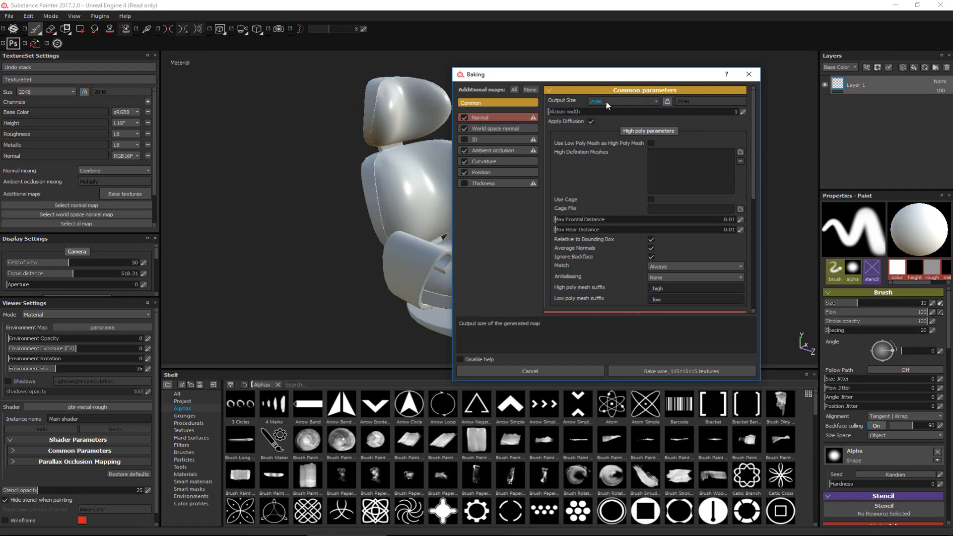
pyautogui.click(622, 102)
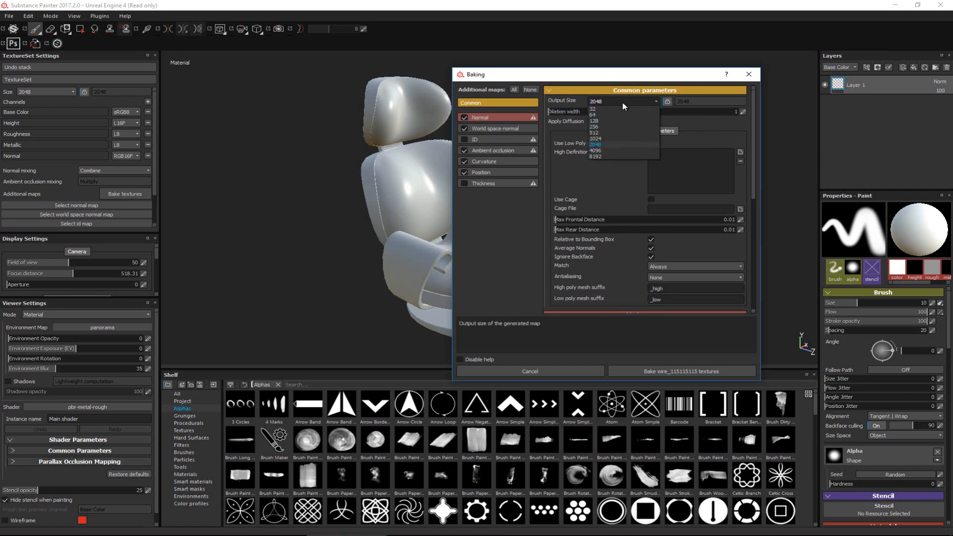
pyautogui.click(612, 150)
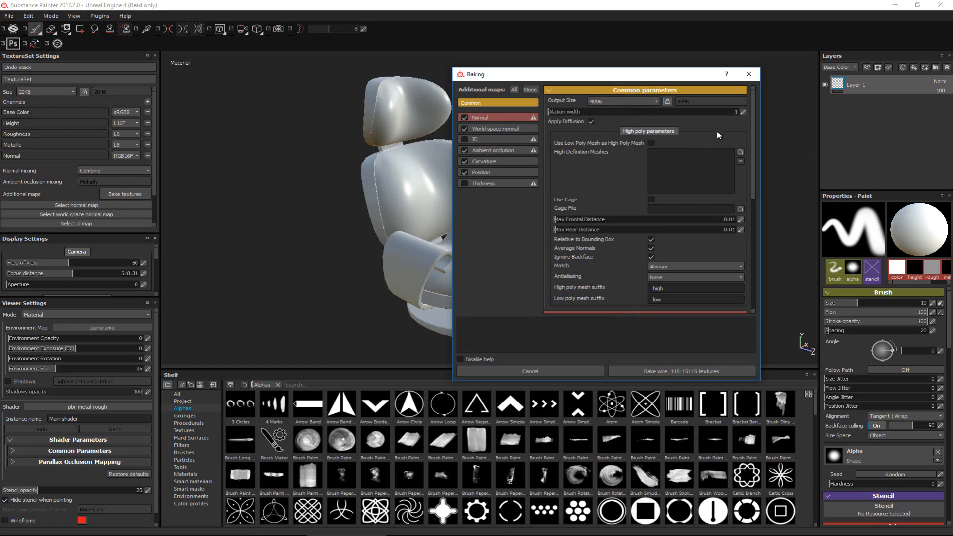
pyautogui.click(741, 150)
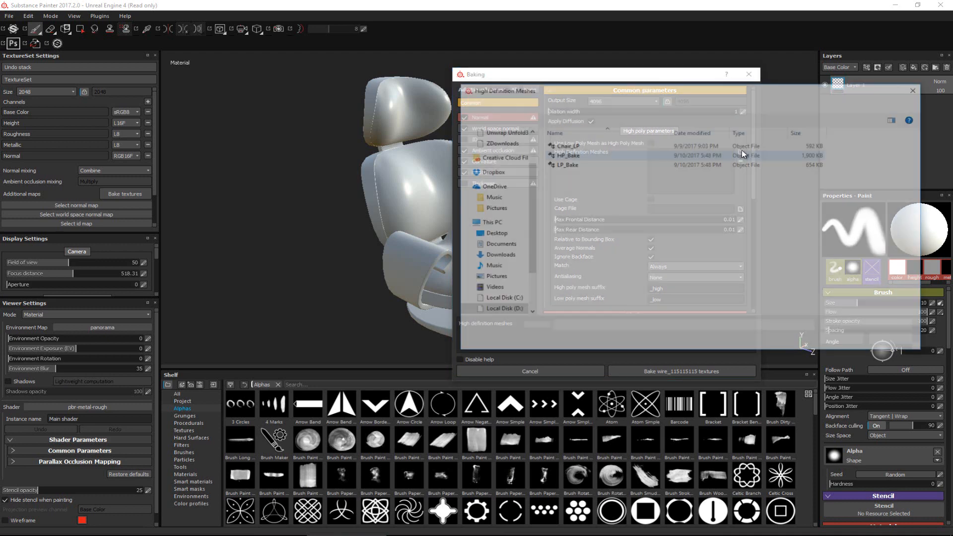
pyautogui.click(570, 156)
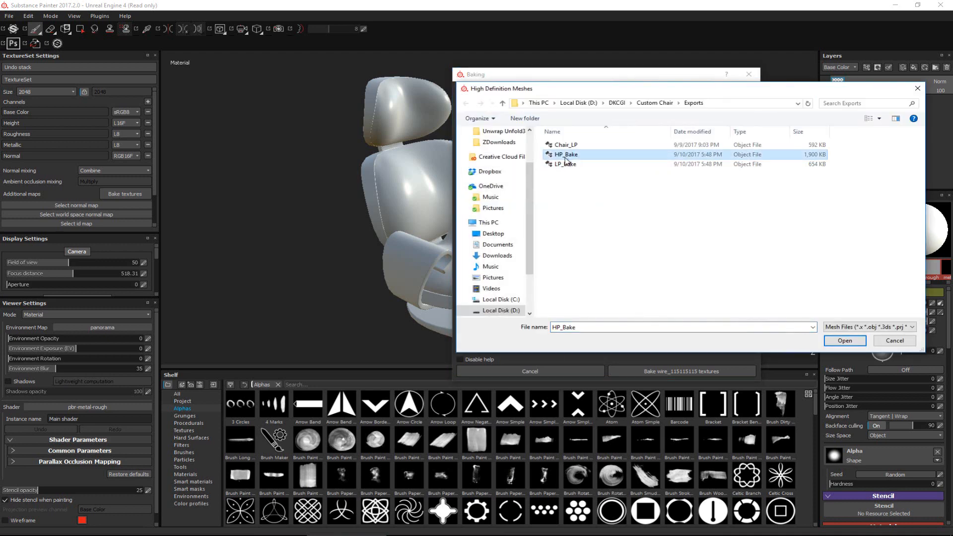
pyautogui.click(844, 341)
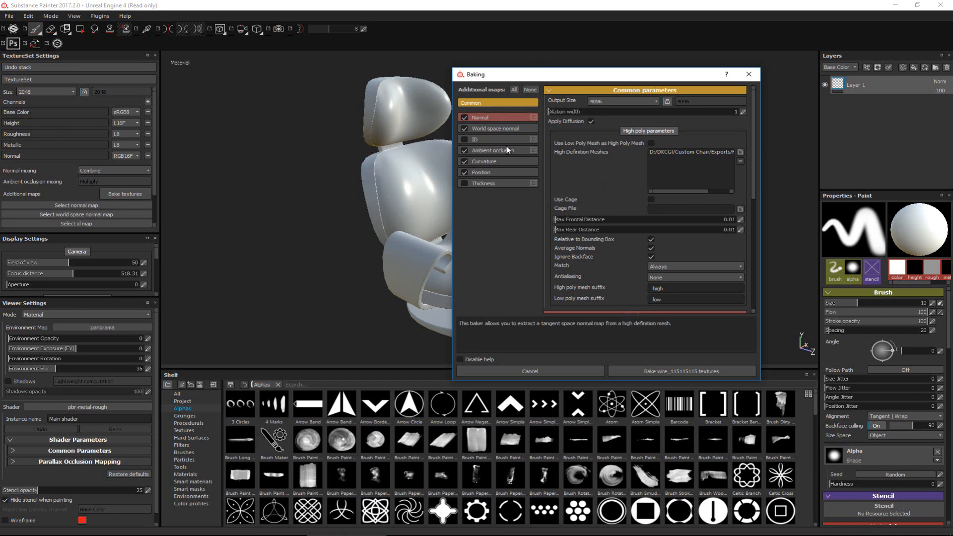
# Set mesh matching to By Mesh Name, with _HP as the high poly suffix and _LP as the low poly suffix.
pyautogui.scroll(-1, 573, 186)
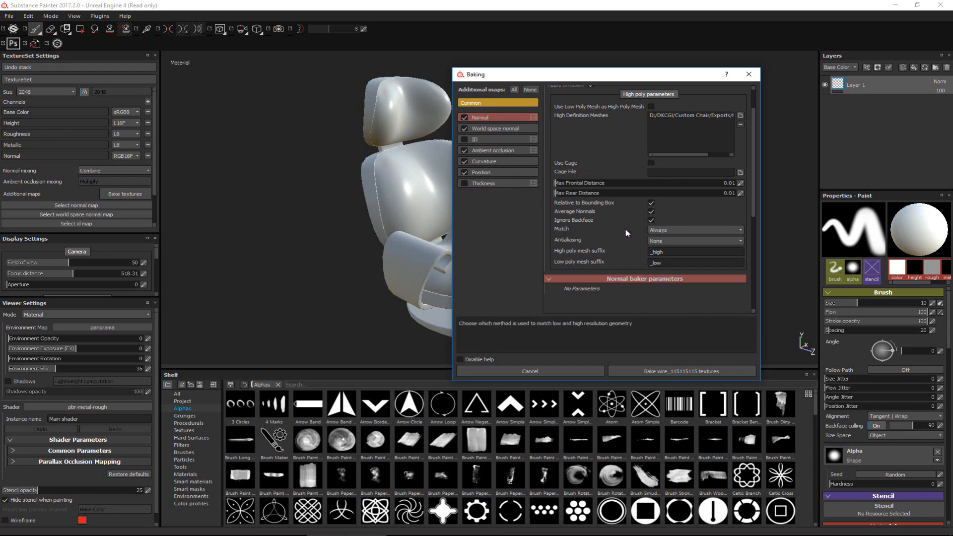
pyautogui.click(671, 230)
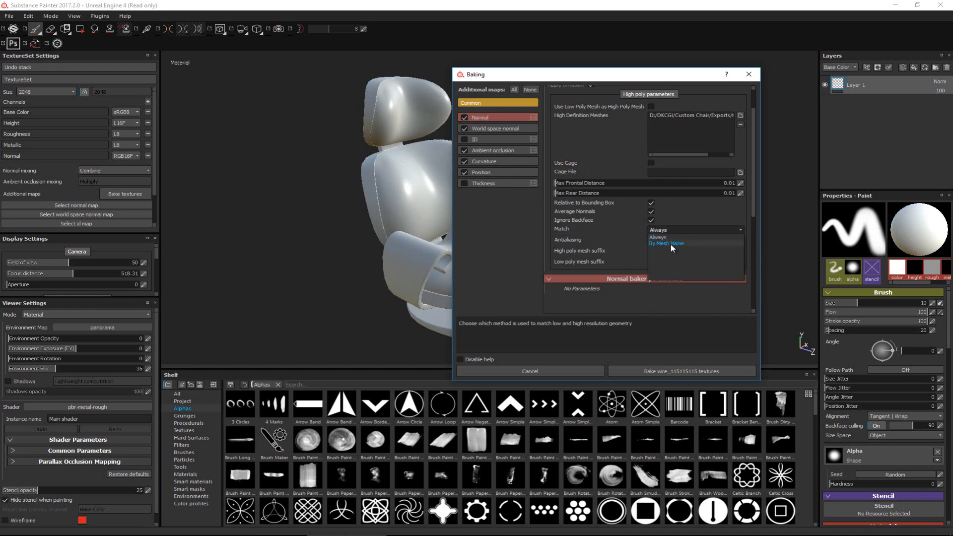
pyautogui.click(683, 244)
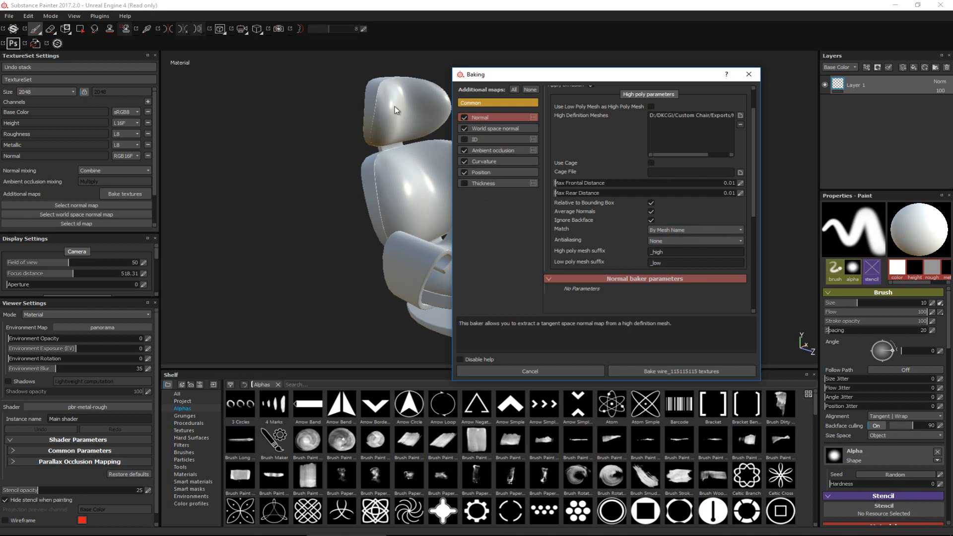
pyautogui.doubleClick(653, 251)
pyautogui.write('_HP')
pyautogui.click(671, 261)
pyautogui.moveTo(671, 262); pyautogui.dragTo(654, 262)
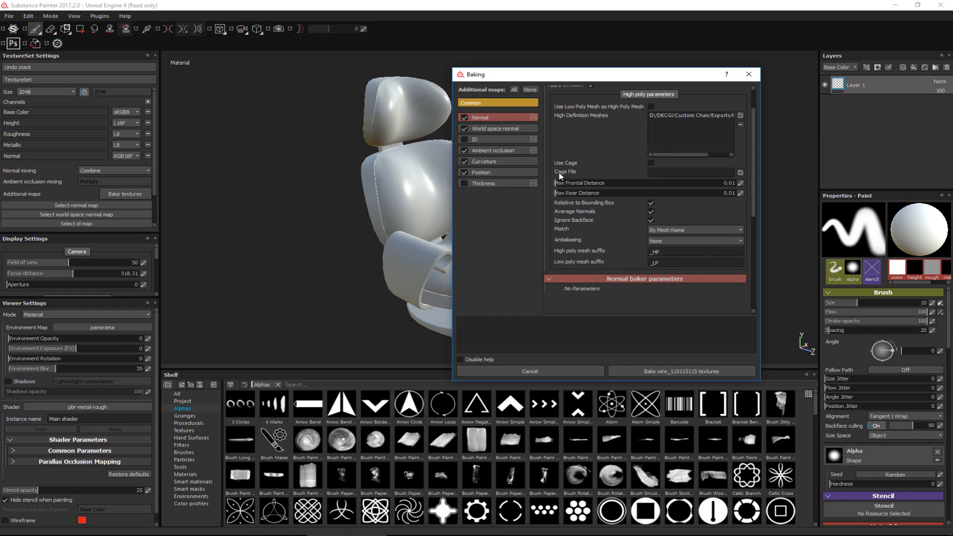
# Check through the common baking parameters and bake the chair's enabled texture maps.
pyautogui.scroll(-2, 647, 197)
pyautogui.scroll(-2, 645, 196)
pyautogui.scroll(6, 644, 203)
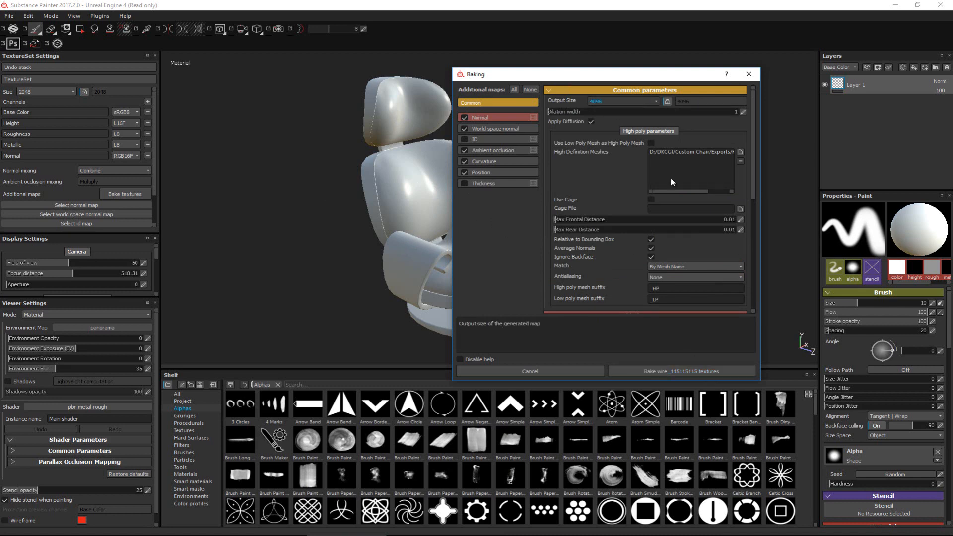
pyautogui.click(708, 372)
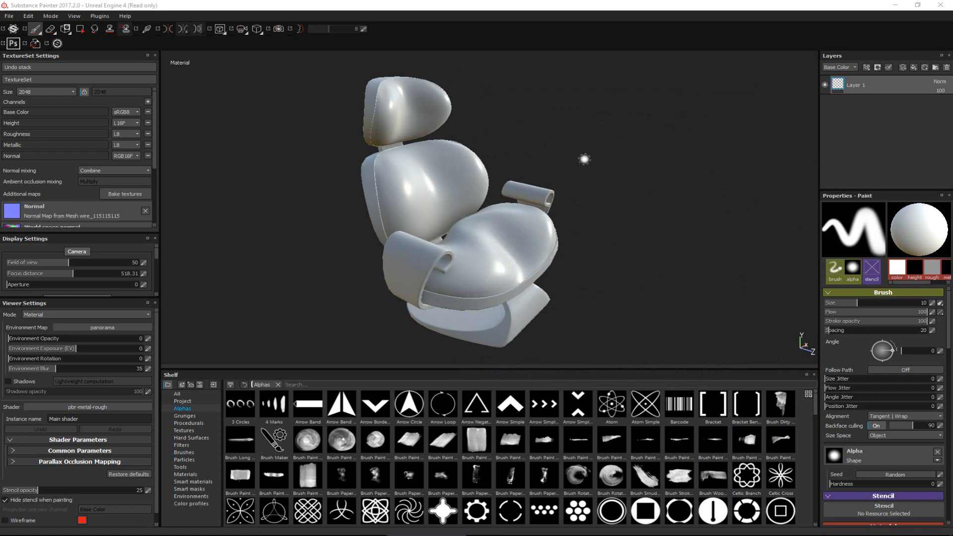
# Inspect the baked chair up close and from several angles, checking the shading on the headrest, backrest, seat and base.
pyautogui.keyDown('alt'); pyautogui.moveTo(585, 158); pyautogui.dragTo(434, 208); pyautogui.keyUp('alt')
pyautogui.scroll(4, 447, 169)
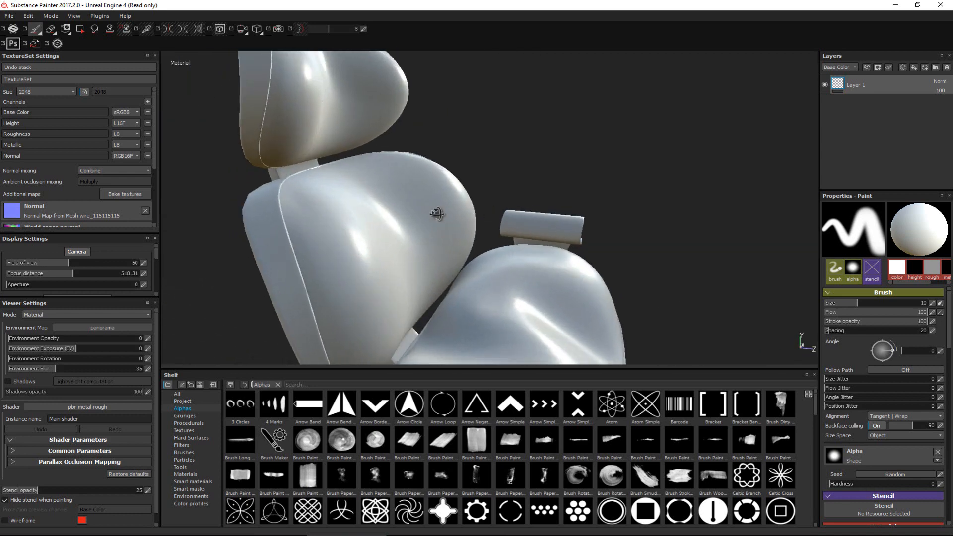
pyautogui.keyDown('alt'); pyautogui.moveTo(434, 209); pyautogui.dragTo(416, 43, button='right'); pyautogui.keyUp('alt')
pyautogui.keyDown('alt'); pyautogui.moveTo(416, 199); pyautogui.dragTo(427, 82, button='middle'); pyautogui.keyUp('alt')
pyautogui.keyDown('alt'); pyautogui.moveTo(427, 82); pyautogui.dragTo(377, 124, button='right'); pyautogui.keyUp('alt')
pyautogui.keyDown('alt'); pyautogui.moveTo(377, 149); pyautogui.dragTo(467, 149); pyautogui.keyUp('alt')
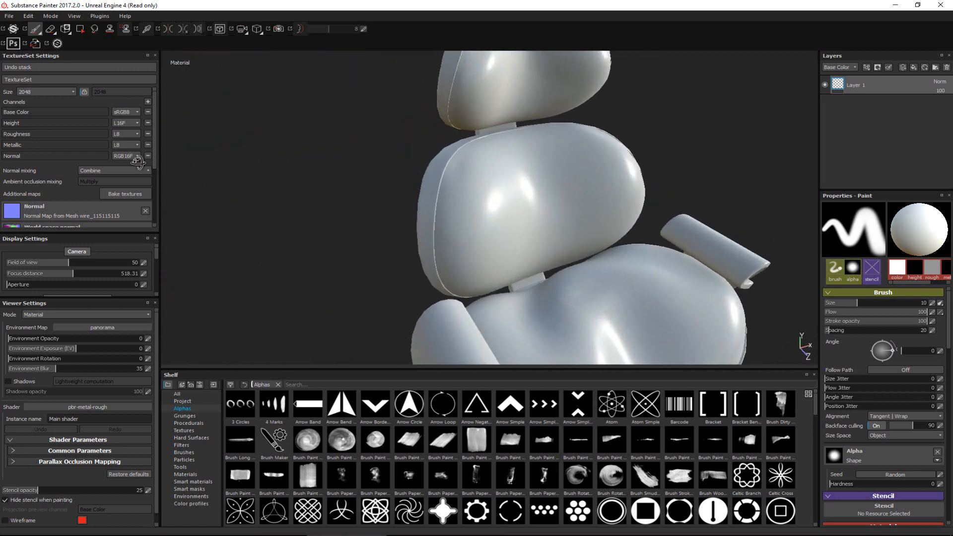
pyautogui.keyDown('alt'); pyautogui.moveTo(466, 149); pyautogui.dragTo(442, 132, button='right'); pyautogui.keyUp('alt')
pyautogui.keyDown('alt'); pyautogui.moveTo(442, 132); pyautogui.dragTo(460, 192); pyautogui.keyUp('alt')
pyautogui.keyDown('alt'); pyautogui.moveTo(460, 191); pyautogui.dragTo(451, 149, button='right'); pyautogui.keyUp('alt')
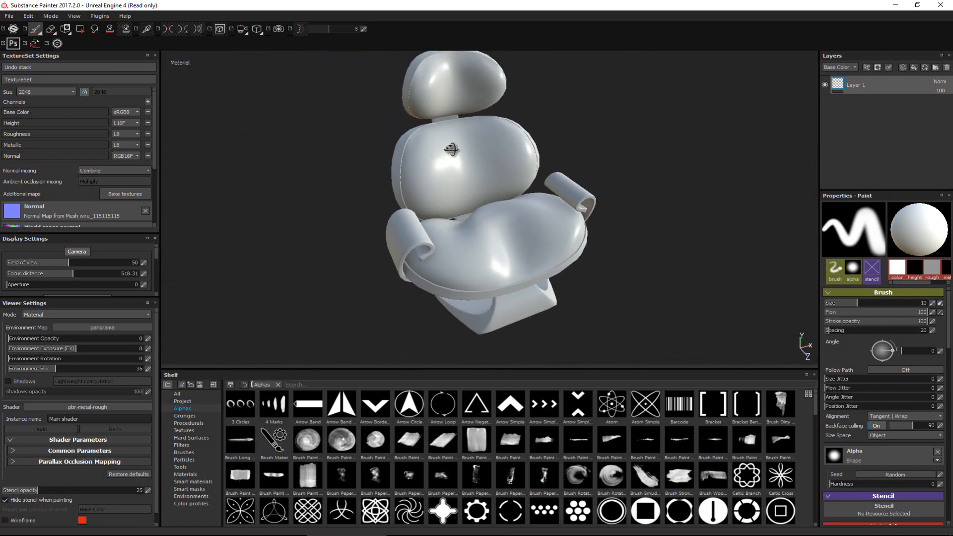
pyautogui.keyDown('alt'); pyautogui.moveTo(452, 149); pyautogui.dragTo(463, 170); pyautogui.keyUp('alt')
pyautogui.keyDown('alt'); pyautogui.moveTo(464, 171); pyautogui.dragTo(457, 145, button='right'); pyautogui.keyUp('alt')
pyautogui.keyDown('alt'); pyautogui.moveTo(458, 145); pyautogui.dragTo(456, 133); pyautogui.keyUp('alt')
pyautogui.keyDown('alt'); pyautogui.moveTo(456, 133); pyautogui.dragTo(445, 144, button='right'); pyautogui.keyUp('alt')
pyautogui.keyDown('alt'); pyautogui.moveTo(445, 144); pyautogui.dragTo(471, 149); pyautogui.keyUp('alt')
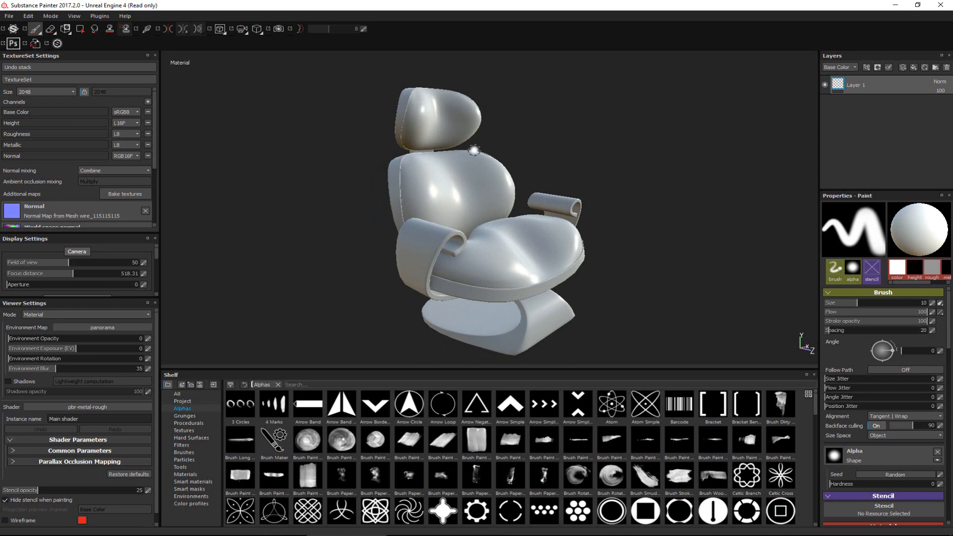
pyautogui.keyDown('alt'); pyautogui.moveTo(474, 150); pyautogui.dragTo(458, 178); pyautogui.keyUp('alt')
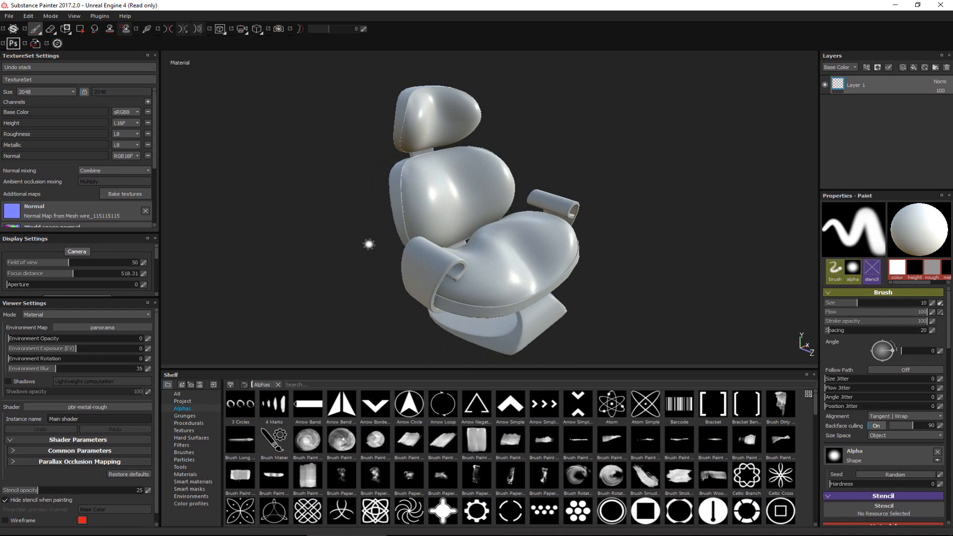
# Compare the chair in the 2D UV view, the split 3D/2D view and the 3D-only view, finishing in 3D only.
pyautogui.press('F3')
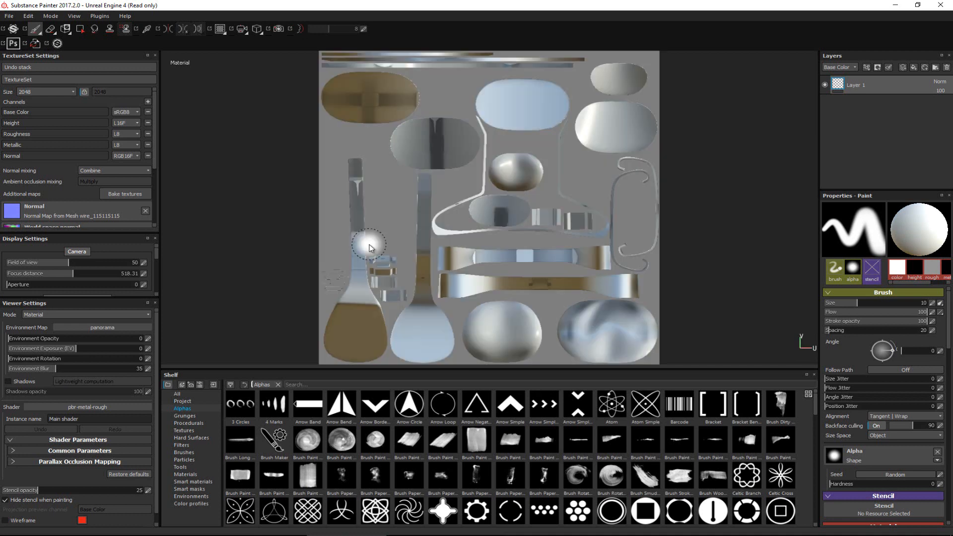
pyautogui.press('F1')
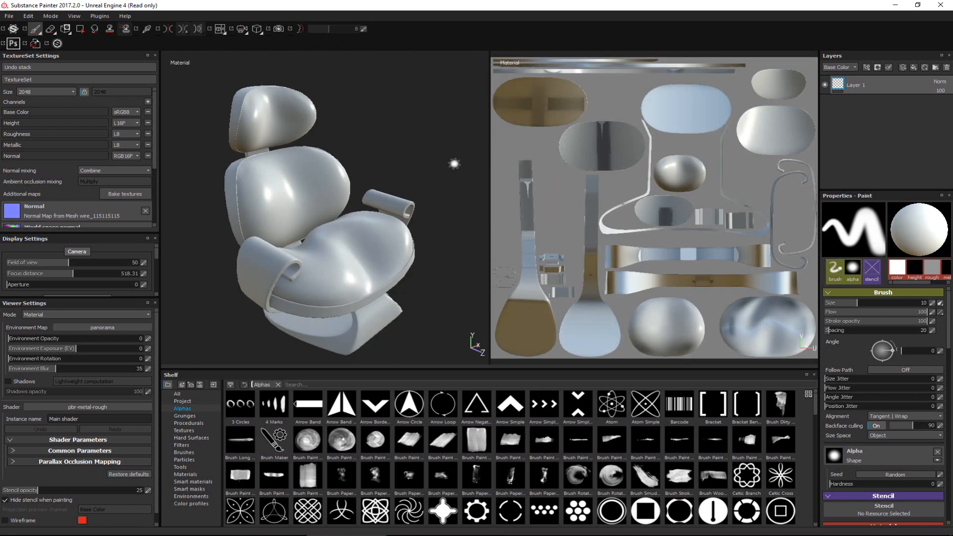
pyautogui.moveTo(166, 246)
pyautogui.keyDown('alt'); pyautogui.mouseDown()
pyautogui.moveTo(224, 232)
pyautogui.moveTo(103, 242)
pyautogui.mouseUp(); pyautogui.keyUp('alt')
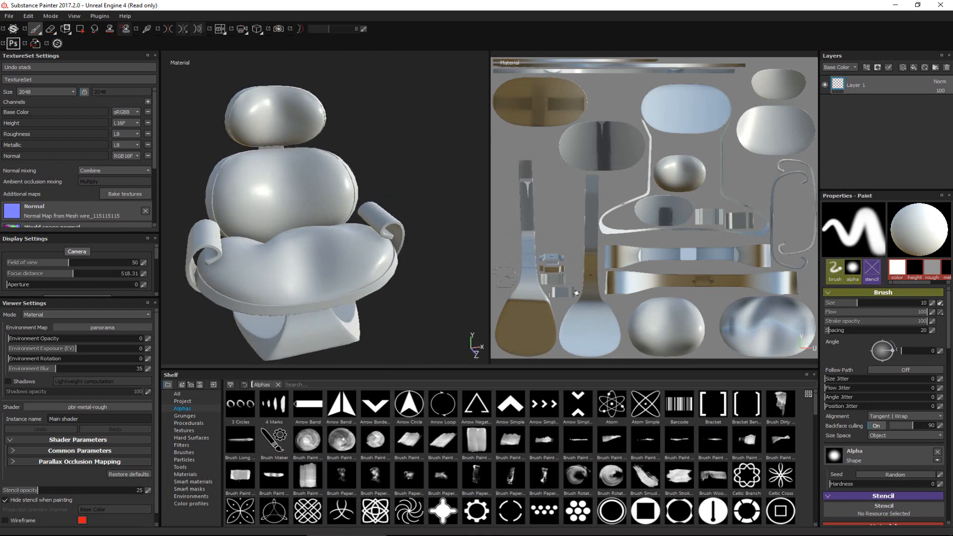
pyautogui.press('F2')
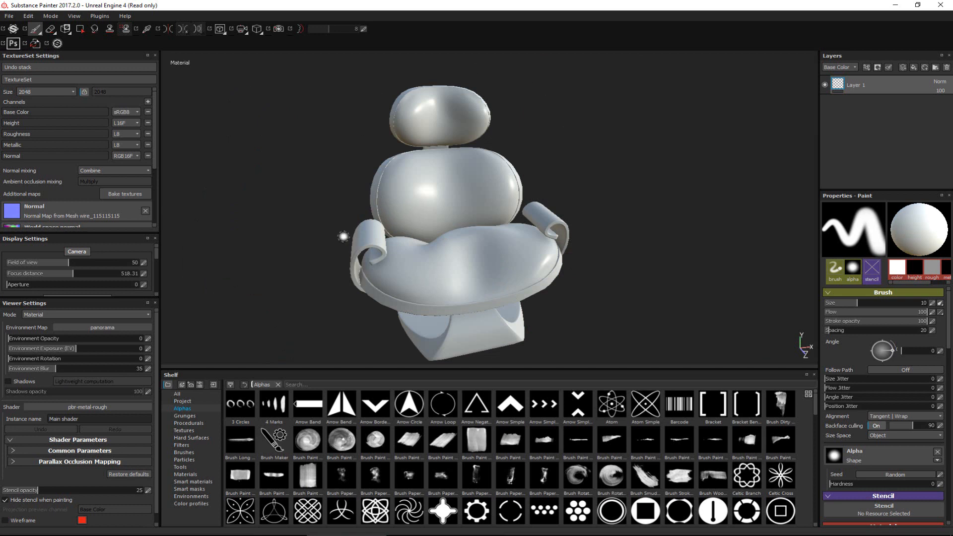
pyautogui.press('F3')
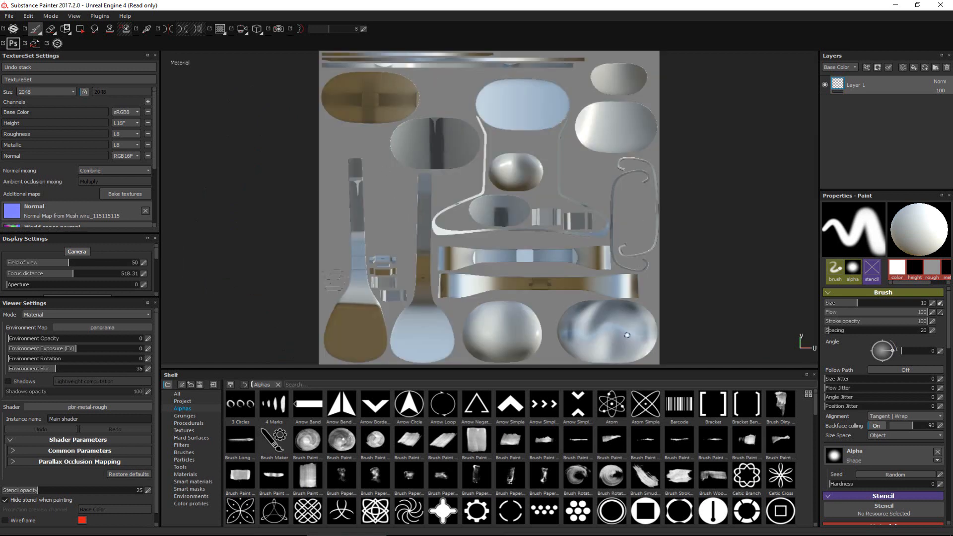
pyautogui.press('F2')
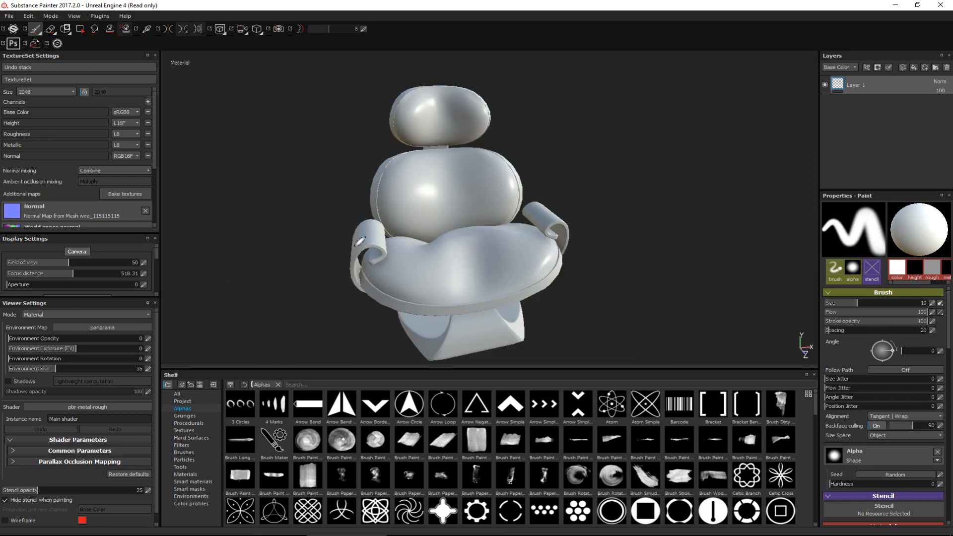
pyautogui.moveTo(325, 239)
pyautogui.keyDown('alt'); pyautogui.mouseDown()
pyautogui.moveTo(468, 236)
pyautogui.moveTo(371, 250)
pyautogui.moveTo(313, 240)
pyautogui.moveTo(328, 248)
pyautogui.mouseUp(); pyautogui.keyUp('alt')
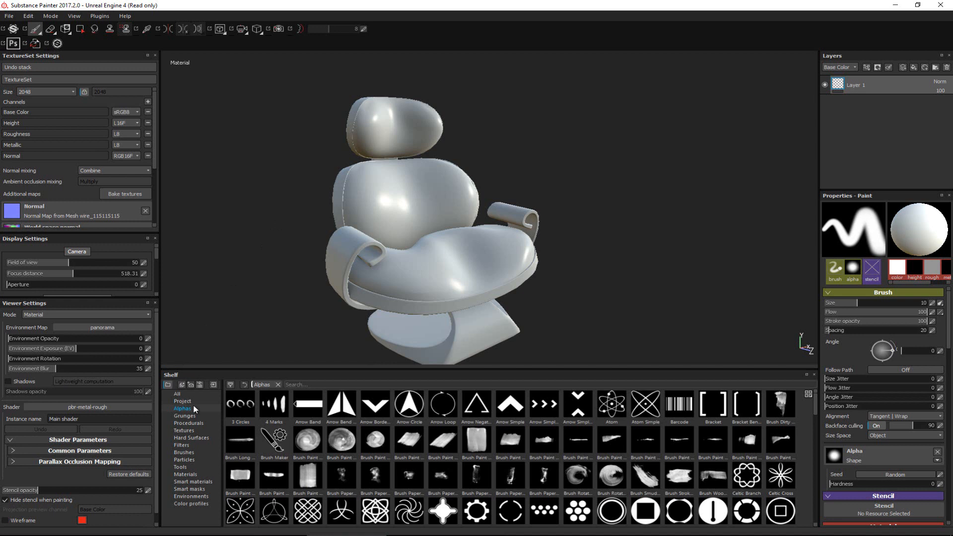
# Browse the shelf's materials, switch the shelf to smart materials, and look over the untextured chair from several angles.
pyautogui.click(189, 475)
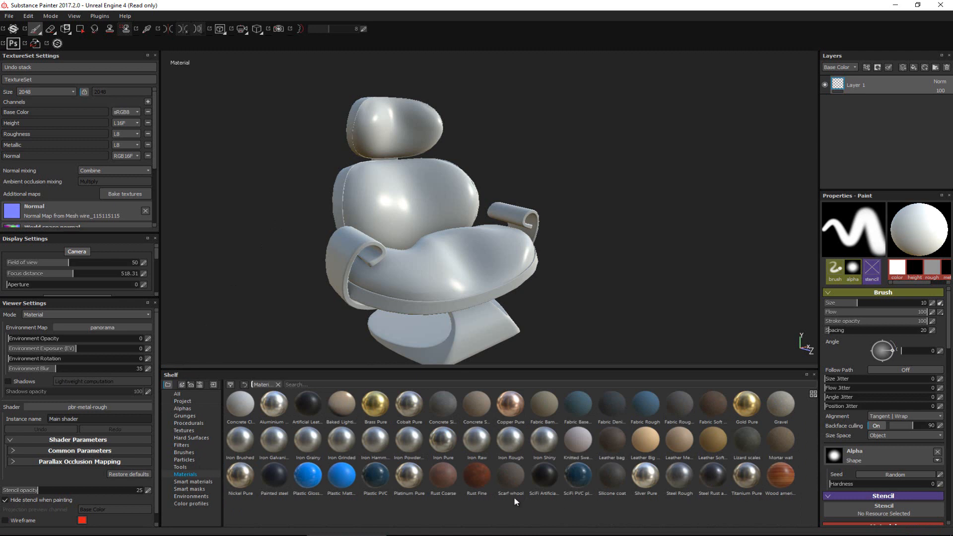
pyautogui.click(193, 482)
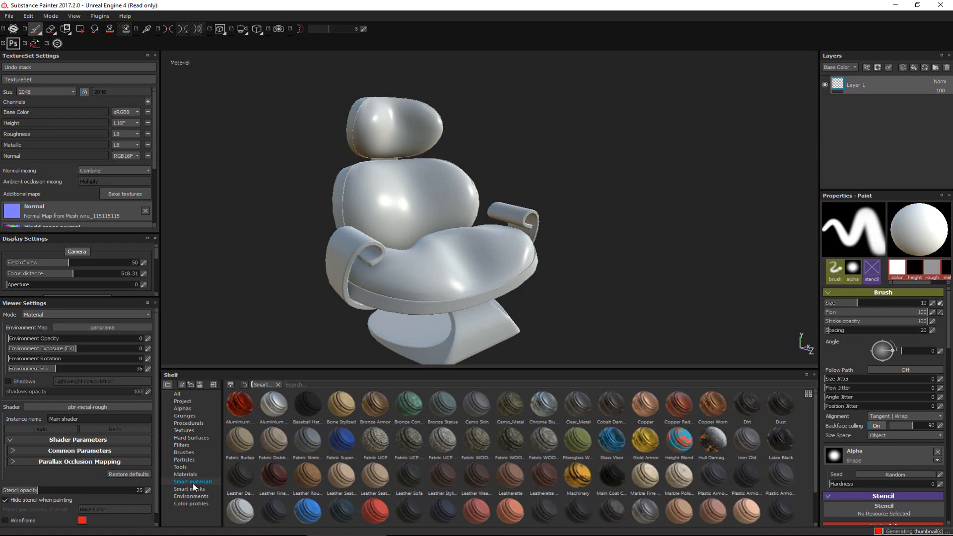
pyautogui.keyDown('alt'); pyautogui.moveTo(518, 247); pyautogui.dragTo(452, 242); pyautogui.keyUp('alt')
pyautogui.keyDown('alt'); pyautogui.moveTo(453, 242); pyautogui.dragTo(467, 224, button='middle'); pyautogui.keyUp('alt')
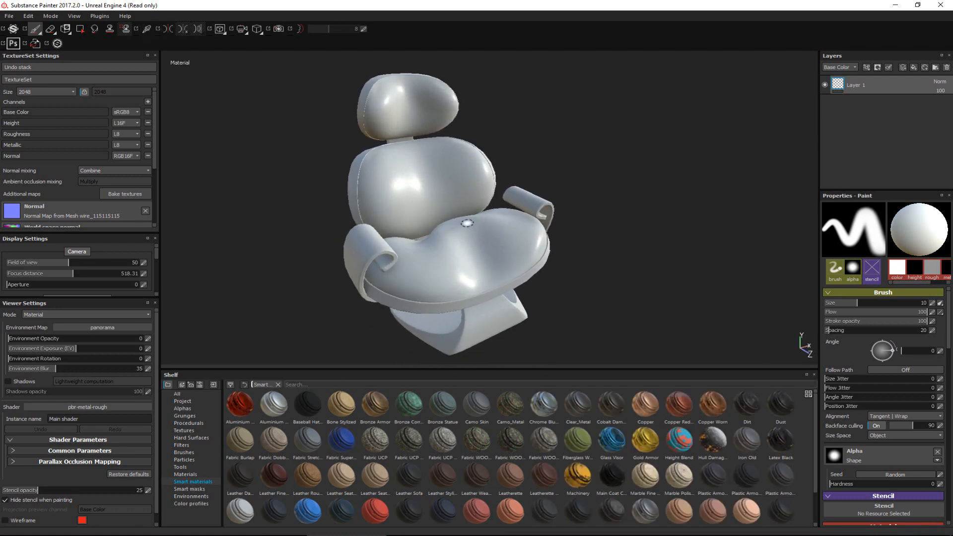
pyautogui.keyDown('alt'); pyautogui.moveTo(466, 209); pyautogui.dragTo(472, 289, button='right'); pyautogui.keyUp('alt')
pyautogui.moveTo(460, 301)
pyautogui.keyDown('alt'); pyautogui.mouseDown()
pyautogui.moveTo(559, 254)
pyautogui.moveTo(591, 273)
pyautogui.moveTo(563, 311)
pyautogui.moveTo(457, 295)
pyautogui.moveTo(297, 251)
pyautogui.moveTo(514, 258)
pyautogui.moveTo(502, 263)
pyautogui.mouseUp(); pyautogui.keyUp('alt')
pyautogui.keyDown('alt'); pyautogui.moveTo(503, 263); pyautogui.dragTo(468, 188, button='right'); pyautogui.keyUp('alt')
pyautogui.keyDown('alt'); pyautogui.moveTo(468, 187); pyautogui.dragTo(411, 151); pyautogui.keyUp('alt')
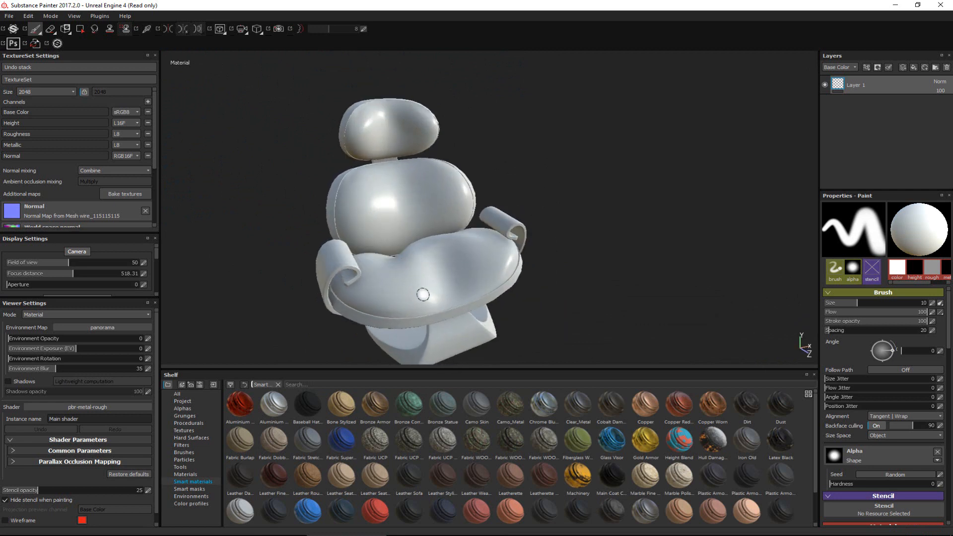
pyautogui.keyDown('alt'); pyautogui.moveTo(432, 272); pyautogui.dragTo(457, 271); pyautogui.keyUp('alt')
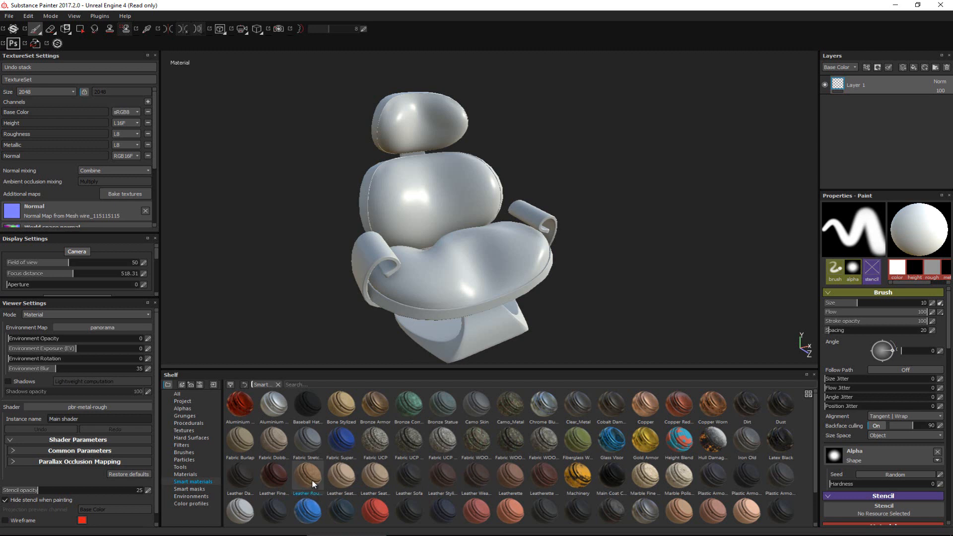
# Preview the leather smart materials and add Leather Sofa to the layer stack above Layer 1.
pyautogui.moveTo(316, 484)
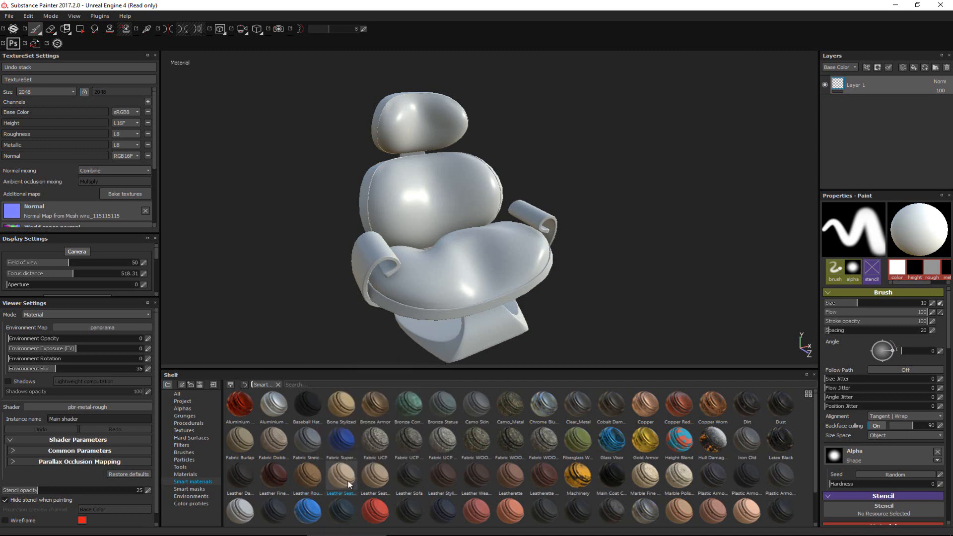
pyautogui.moveTo(349, 483)
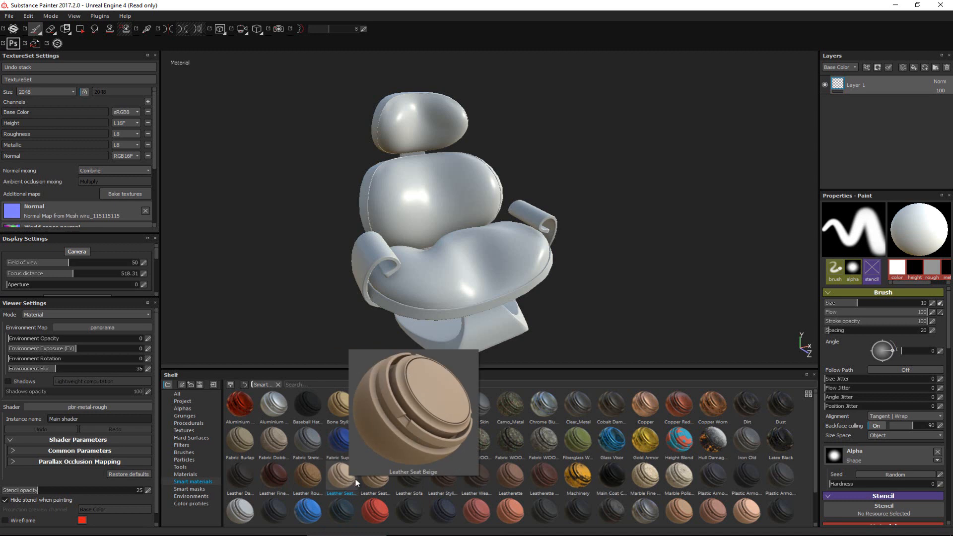
pyautogui.moveTo(383, 484)
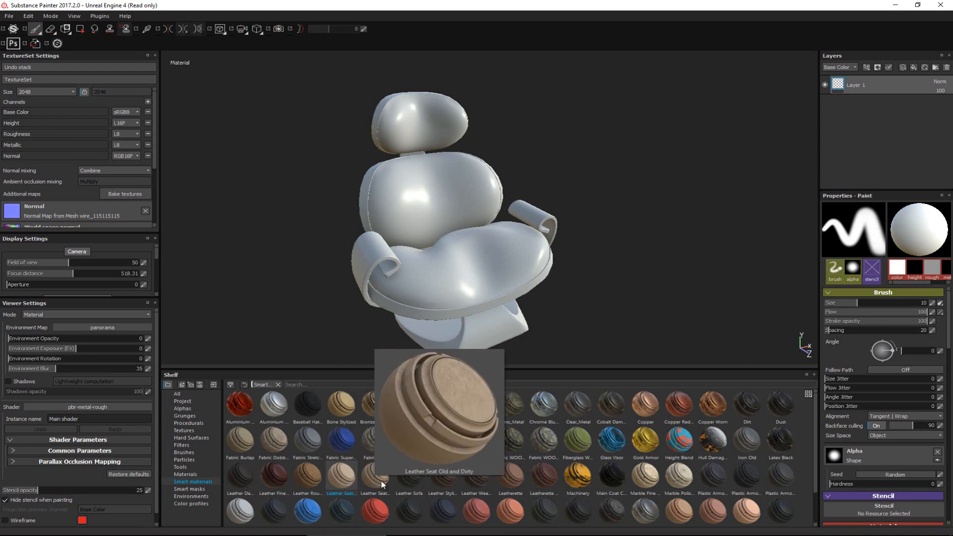
pyautogui.click(412, 482)
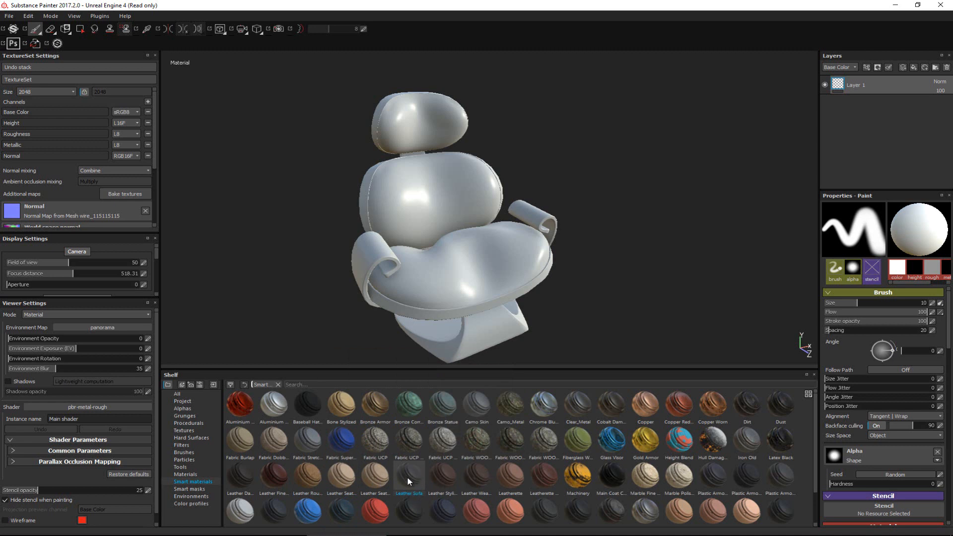
pyautogui.moveTo(409, 481)
pyautogui.moveTo(410, 479); pyautogui.dragTo(883, 77)
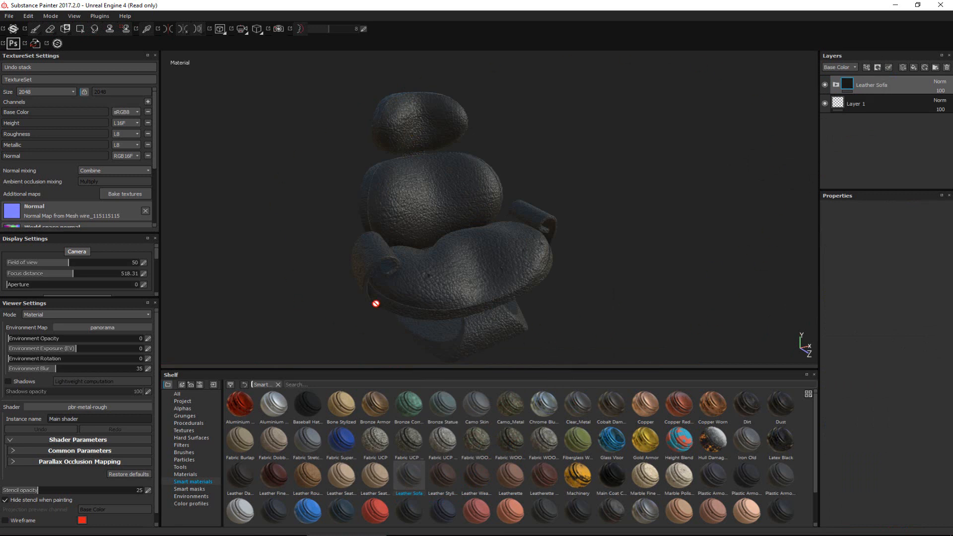
# Examine the leather grain on the chair's headrest, backrest, seat and armrests from several angles and distances.
pyautogui.keyDown('alt'); pyautogui.moveTo(295, 238); pyautogui.dragTo(401, 118); pyautogui.keyUp('alt')
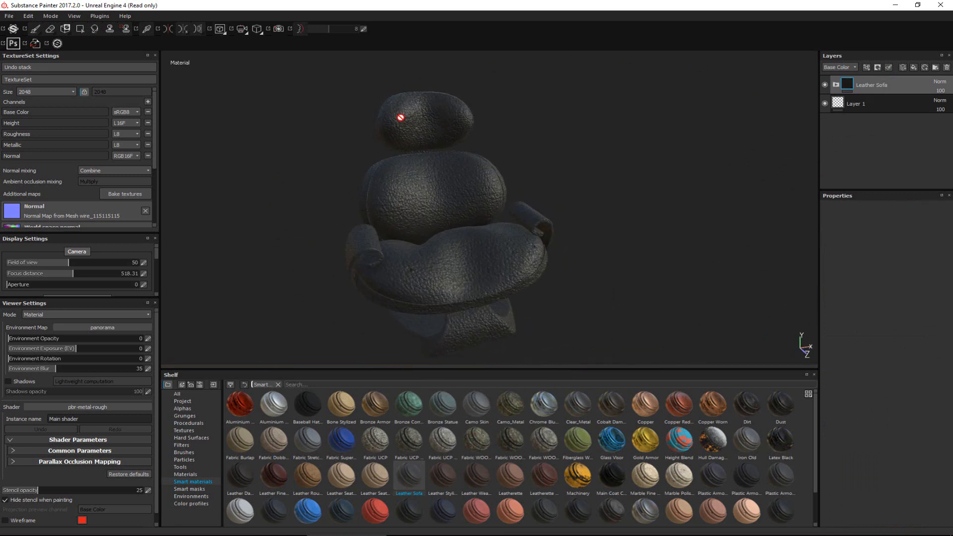
pyautogui.keyDown('alt'); pyautogui.moveTo(366, 285); pyautogui.dragTo(440, 249); pyautogui.keyUp('alt')
pyautogui.keyDown('alt'); pyautogui.moveTo(440, 249); pyautogui.dragTo(489, 230, button='middle'); pyautogui.keyUp('alt')
pyautogui.scroll(5, 490, 230)
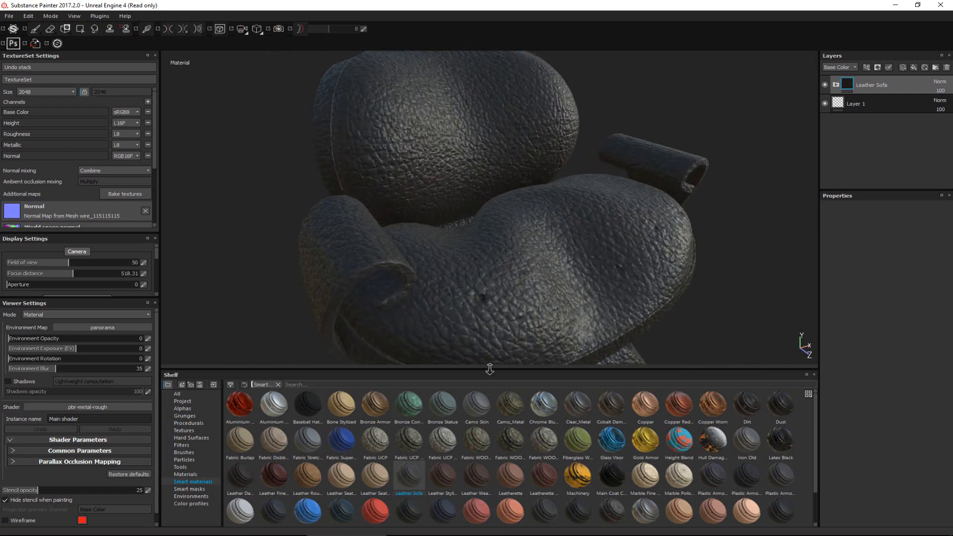
pyautogui.keyDown('alt'); pyautogui.moveTo(506, 276); pyautogui.dragTo(448, 317); pyautogui.keyUp('alt')
pyautogui.keyDown('alt'); pyautogui.moveTo(456, 326); pyautogui.dragTo(495, 292, button='right'); pyautogui.keyUp('alt')
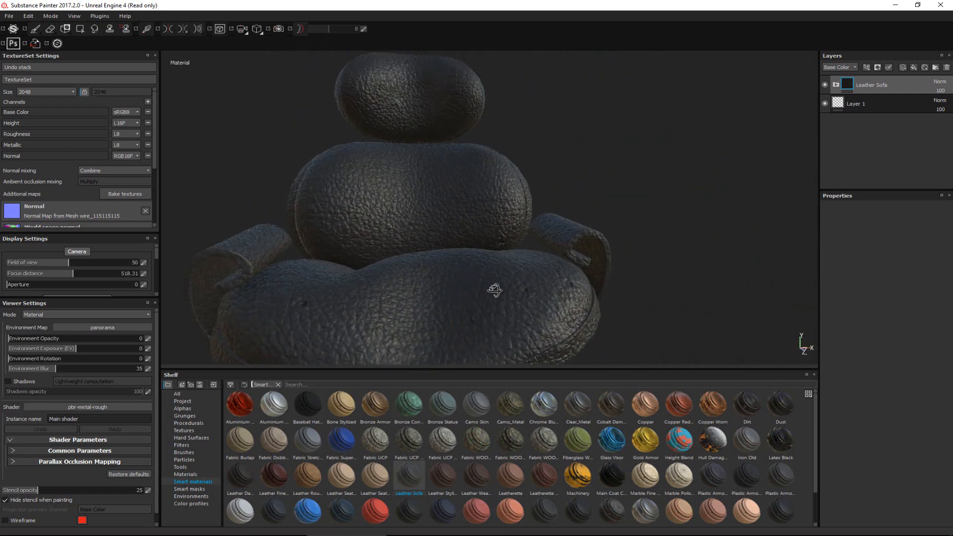
pyautogui.keyDown('alt'); pyautogui.moveTo(495, 291); pyautogui.dragTo(559, 317); pyautogui.keyUp('alt')
pyautogui.keyDown('alt'); pyautogui.moveTo(559, 317); pyautogui.dragTo(385, 138, button='right'); pyautogui.keyUp('alt')
pyautogui.keyDown('alt'); pyautogui.moveTo(386, 139); pyautogui.dragTo(463, 221, button='middle'); pyautogui.keyUp('alt')
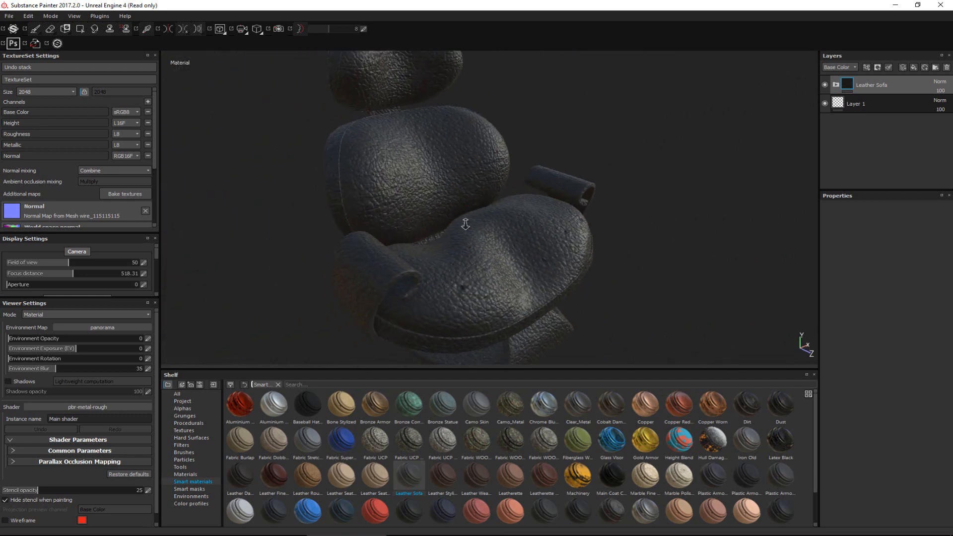
pyautogui.keyDown('alt'); pyautogui.moveTo(463, 222); pyautogui.dragTo(476, 204, button='right'); pyautogui.keyUp('alt')
pyautogui.keyDown('alt'); pyautogui.moveTo(476, 204); pyautogui.dragTo(338, 231); pyautogui.keyUp('alt')
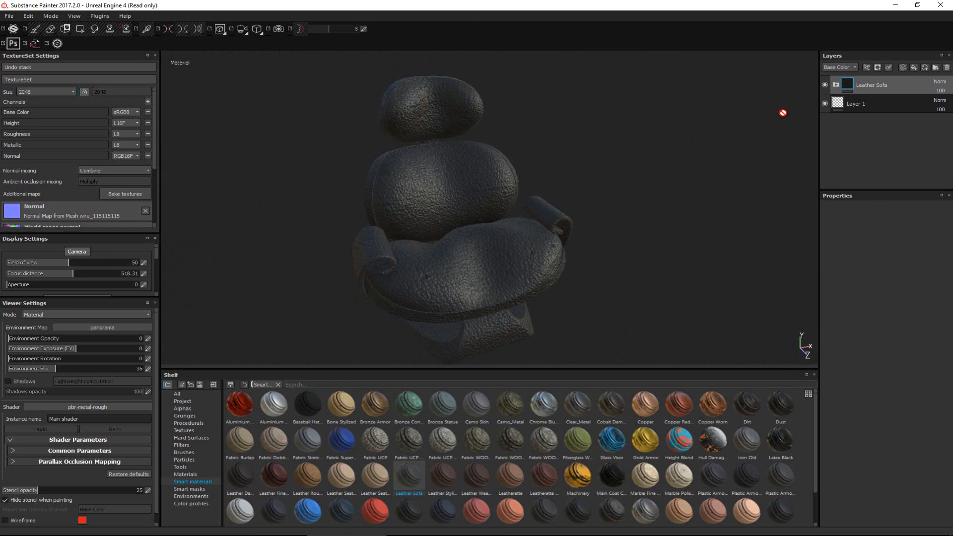
pyautogui.keyDown('alt'); pyautogui.moveTo(424, 212); pyautogui.dragTo(480, 268, button='right'); pyautogui.keyUp('alt')
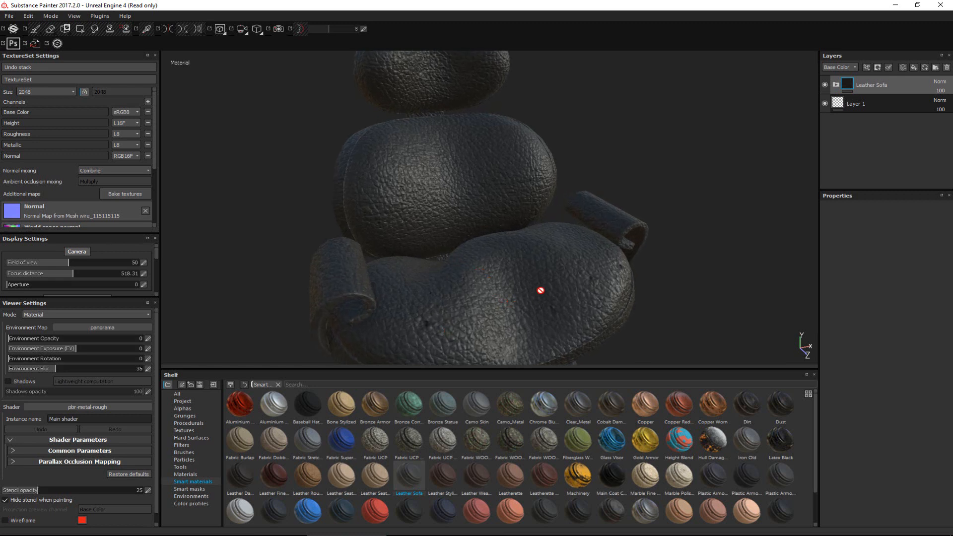
# Expand the Leather Sofa folder, compare the armrest close up with and without Worn edges, and leave that layer hidden.
pyautogui.click(836, 84)
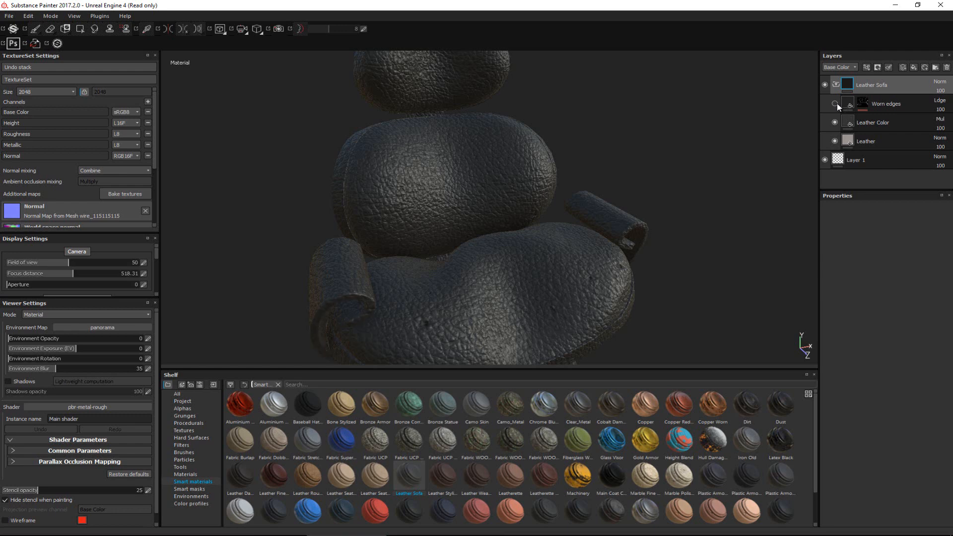
pyautogui.click(837, 103)
pyautogui.keyDown('alt'); pyautogui.moveTo(496, 278); pyautogui.dragTo(606, 149, button='middle'); pyautogui.keyUp('alt')
pyautogui.keyDown('alt'); pyautogui.moveTo(606, 149); pyautogui.dragTo(584, 378, button='right'); pyautogui.keyUp('alt')
pyautogui.keyDown('alt'); pyautogui.moveTo(485, 166); pyautogui.dragTo(533, 228, button='middle'); pyautogui.keyUp('alt')
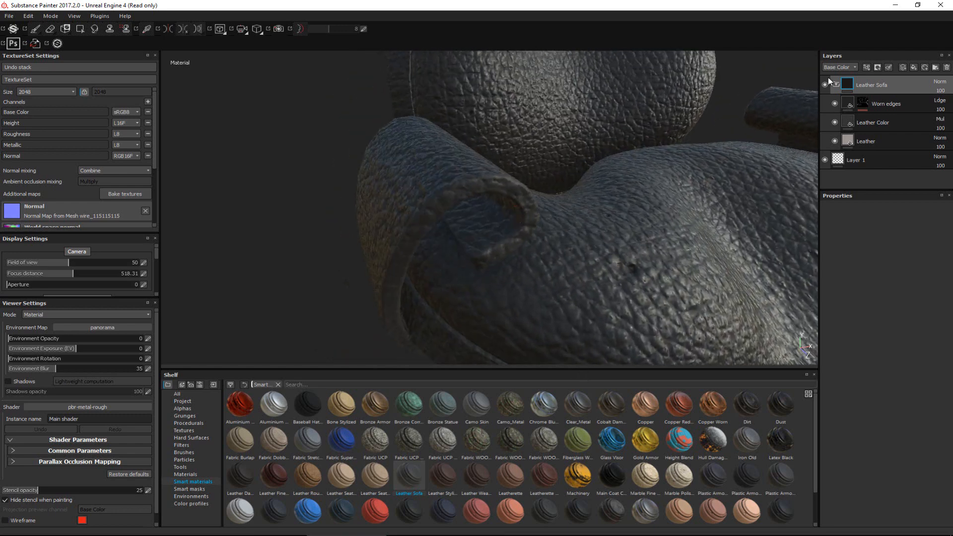
pyautogui.click(836, 104)
pyautogui.click(836, 104)
pyautogui.keyDown('alt'); pyautogui.moveTo(660, 213); pyautogui.dragTo(640, 104, button='right'); pyautogui.keyUp('alt')
pyautogui.keyDown('alt'); pyautogui.moveTo(640, 104); pyautogui.dragTo(543, 144, button='middle'); pyautogui.keyUp('alt')
pyautogui.keyDown('alt'); pyautogui.moveTo(543, 144); pyautogui.dragTo(576, 114, button='right'); pyautogui.keyUp('alt')
pyautogui.keyDown('alt'); pyautogui.moveTo(576, 115); pyautogui.dragTo(590, 115); pyautogui.keyUp('alt')
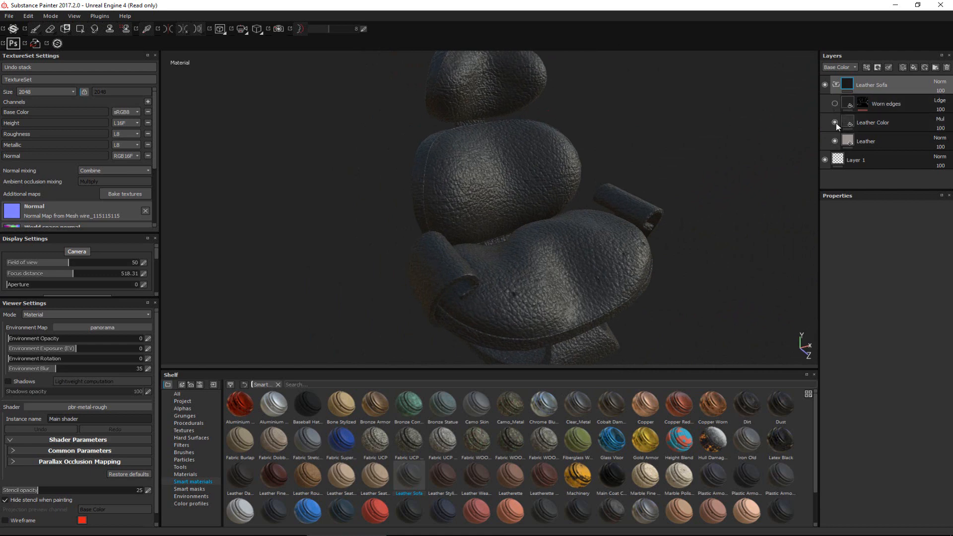
# Toggle the Leather Color and Leather layers off and on to examine what each contributes, leaving both visible.
pyautogui.click(835, 122)
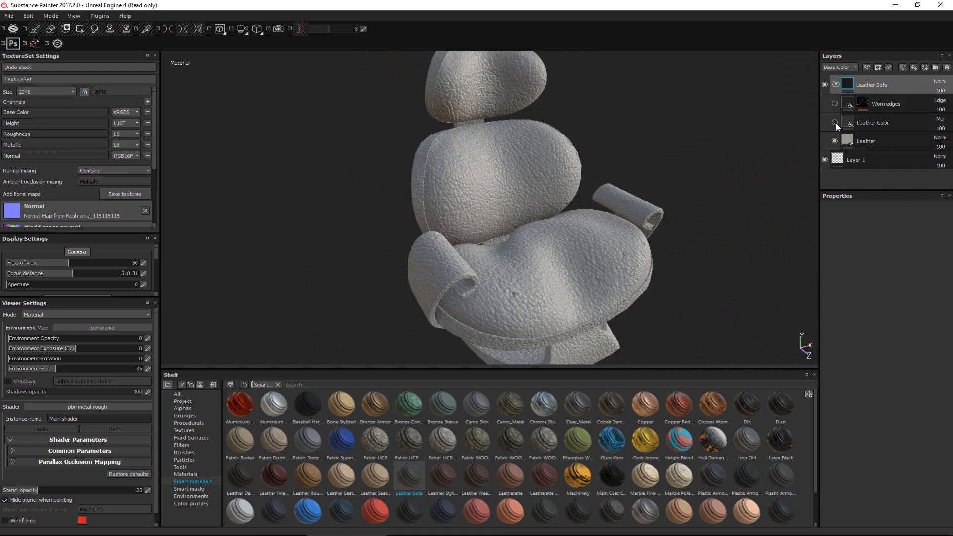
pyautogui.click(835, 122)
pyautogui.click(836, 123)
pyautogui.click(835, 122)
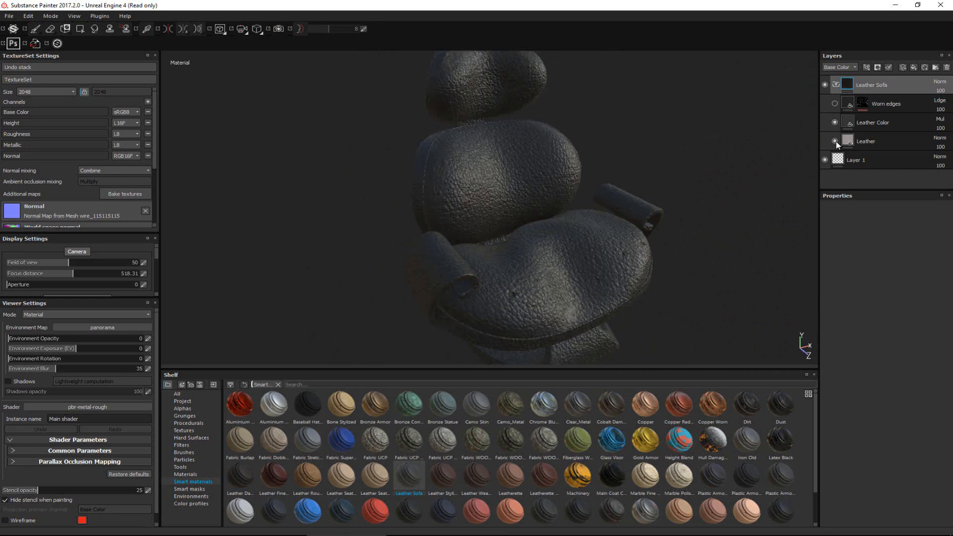
pyautogui.click(835, 141)
pyautogui.click(835, 141)
pyautogui.keyDown('alt'); pyautogui.moveTo(651, 148); pyautogui.dragTo(516, 223); pyautogui.keyUp('alt')
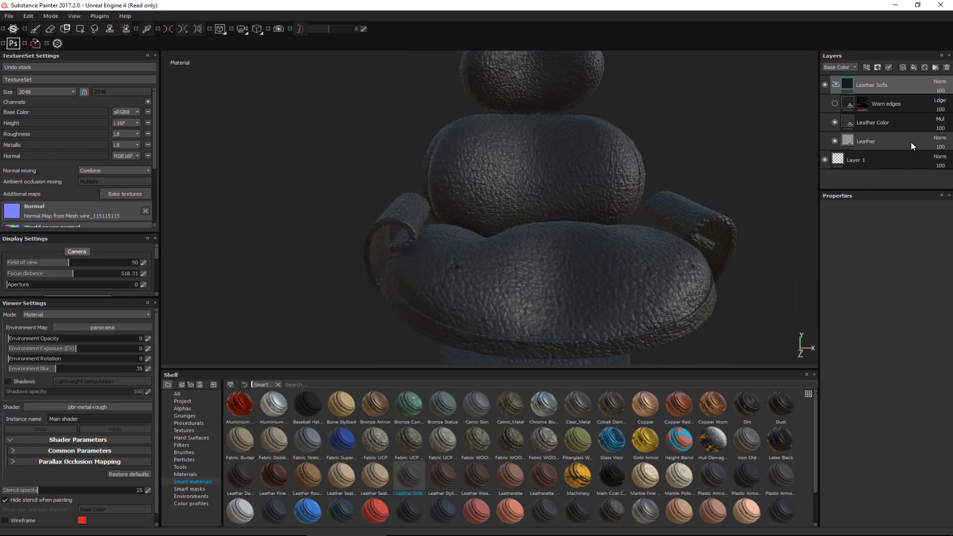
# Set the Leather Color layer's UV scale to 12 and check the leather on the seat and backrest.
pyautogui.click(870, 124)
pyautogui.keyDown('alt'); pyautogui.moveTo(603, 200); pyautogui.dragTo(919, 223); pyautogui.keyUp('alt')
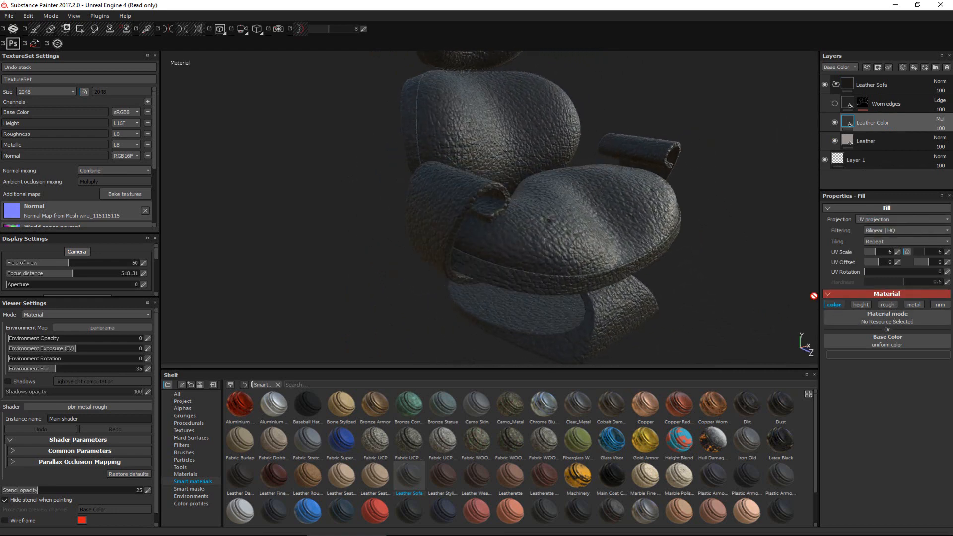
pyautogui.moveTo(594, 128)
pyautogui.keyDown('alt'); pyautogui.mouseDown()
pyautogui.moveTo(627, 139)
pyautogui.moveTo(582, 141)
pyautogui.mouseUp(); pyautogui.keyUp('alt')
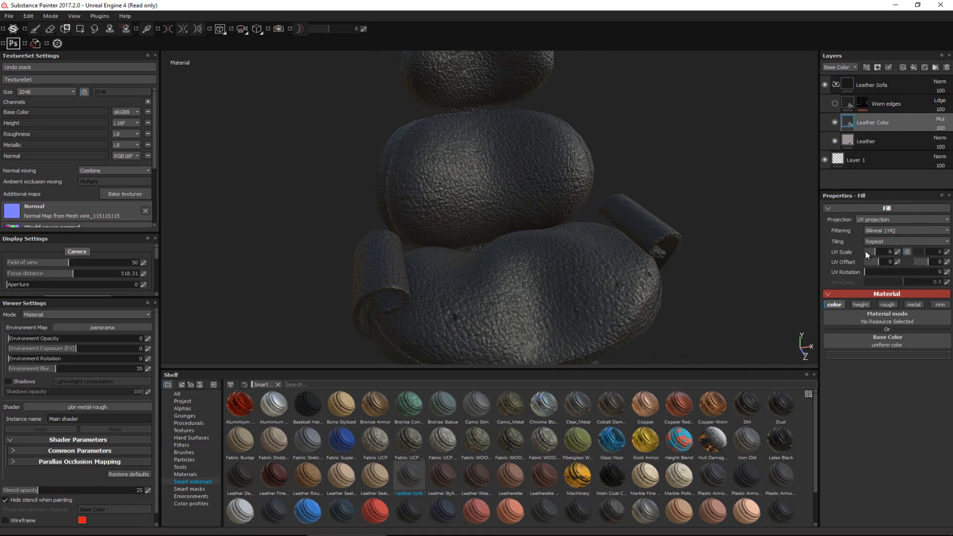
pyautogui.doubleClick(899, 252)
pyautogui.write('12')
pyautogui.press('Return')
pyautogui.keyDown('alt'); pyautogui.moveTo(589, 229); pyautogui.dragTo(579, 206, button='middle'); pyautogui.keyUp('alt')
pyautogui.keyDown('alt'); pyautogui.moveTo(576, 166); pyautogui.dragTo(540, 277, button='right'); pyautogui.keyUp('alt')
pyautogui.keyDown('alt'); pyautogui.moveTo(541, 277); pyautogui.dragTo(587, 194); pyautogui.keyUp('alt')
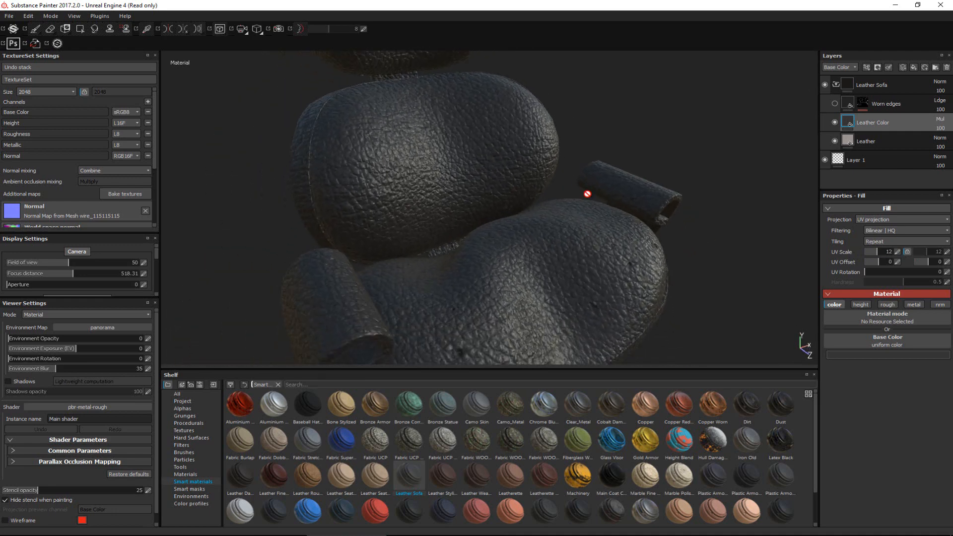
# Set the Leather layer's UV scale to 6 and check the grain size across the chair.
pyautogui.click(882, 140)
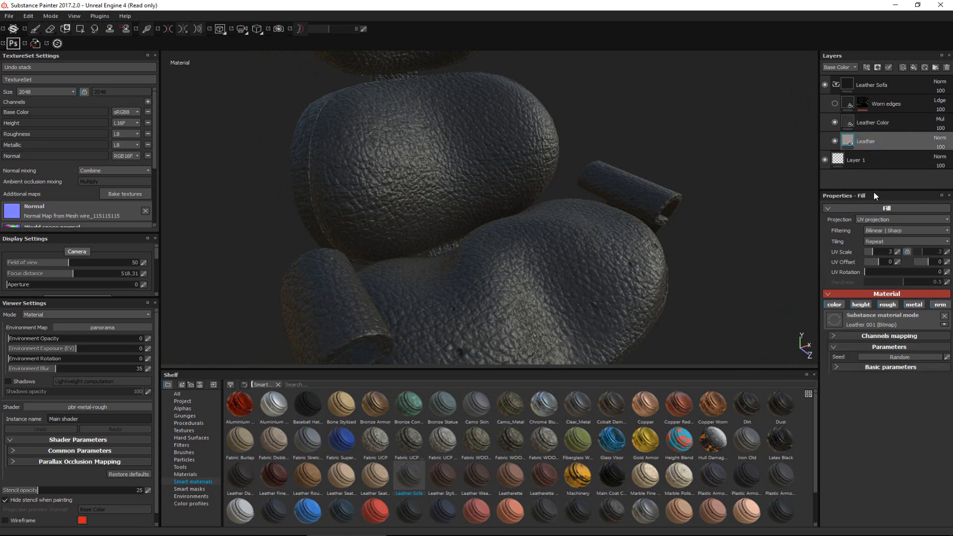
pyautogui.doubleClick(888, 252)
pyautogui.write('6')
pyautogui.press('Return')
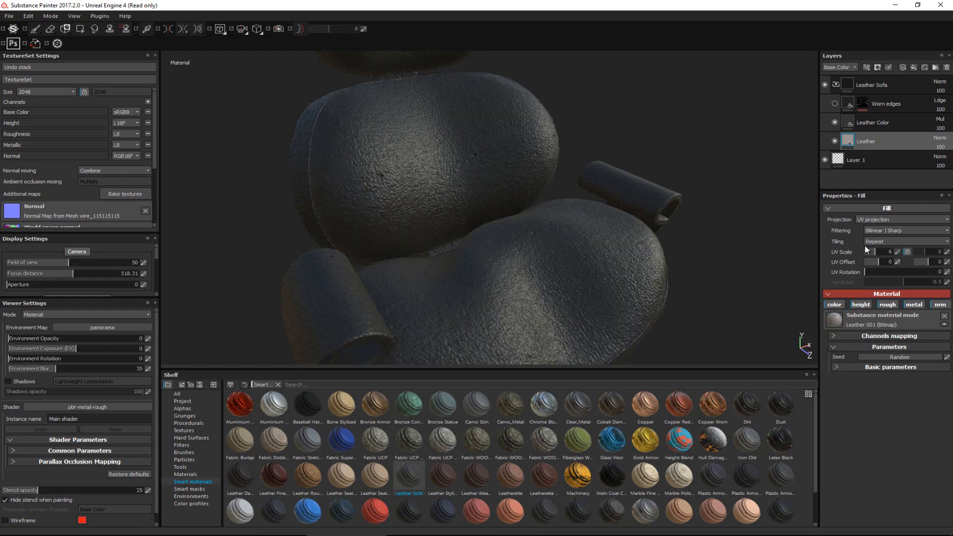
pyautogui.moveTo(530, 207)
pyautogui.keyDown('alt'); pyautogui.mouseDown()
pyautogui.moveTo(500, 238)
pyautogui.moveTo(511, 183)
pyautogui.moveTo(416, 174)
pyautogui.moveTo(476, 219)
pyautogui.moveTo(665, 202)
pyautogui.moveTo(522, 193)
pyautogui.mouseUp(); pyautogui.keyUp('alt')
pyautogui.keyDown('alt'); pyautogui.moveTo(527, 217); pyautogui.dragTo(551, 134, button='middle'); pyautogui.keyUp('alt')
pyautogui.keyDown('alt'); pyautogui.moveTo(551, 134); pyautogui.dragTo(526, 100, button='right'); pyautogui.keyUp('alt')
pyautogui.keyDown('alt'); pyautogui.moveTo(526, 100); pyautogui.dragTo(541, 207, button='middle'); pyautogui.keyUp('alt')
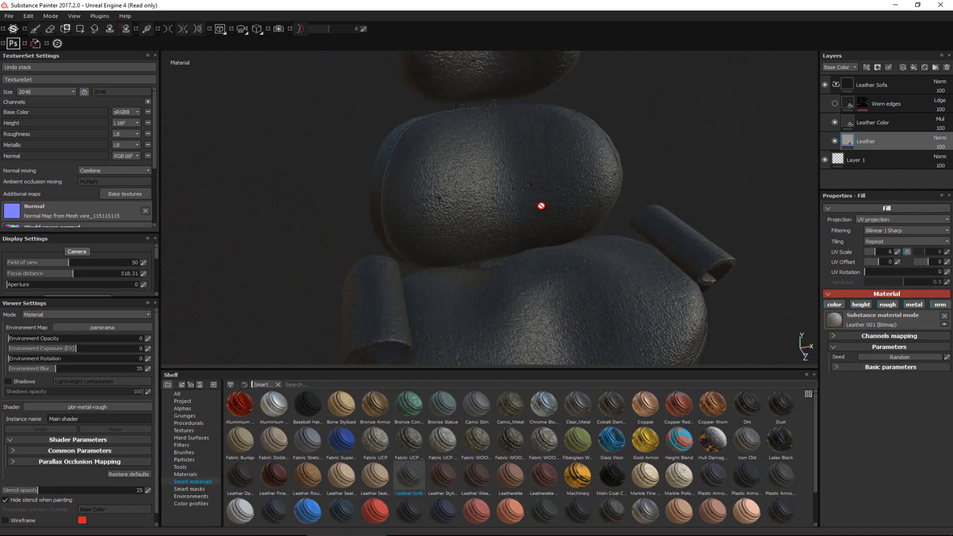
pyautogui.keyDown('alt'); pyautogui.moveTo(540, 207); pyautogui.dragTo(535, 186, button='right'); pyautogui.keyUp('alt')
pyautogui.keyDown('alt'); pyautogui.moveTo(534, 186); pyautogui.dragTo(618, 172); pyautogui.keyUp('alt')
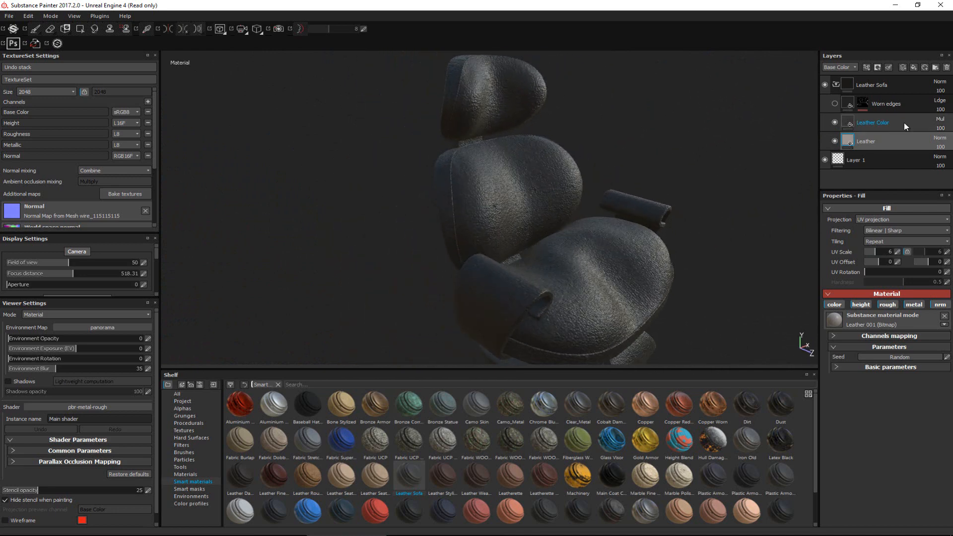
# Collapse the Leather Sofa folder and add a black mask to it.
pyautogui.click(835, 84)
pyautogui.moveTo(527, 159)
pyautogui.keyDown('alt'); pyautogui.mouseDown()
pyautogui.moveTo(561, 156)
pyautogui.moveTo(596, 125)
pyautogui.moveTo(634, 121)
pyautogui.moveTo(617, 153)
pyautogui.moveTo(553, 157)
pyautogui.mouseUp(); pyautogui.keyUp('alt')
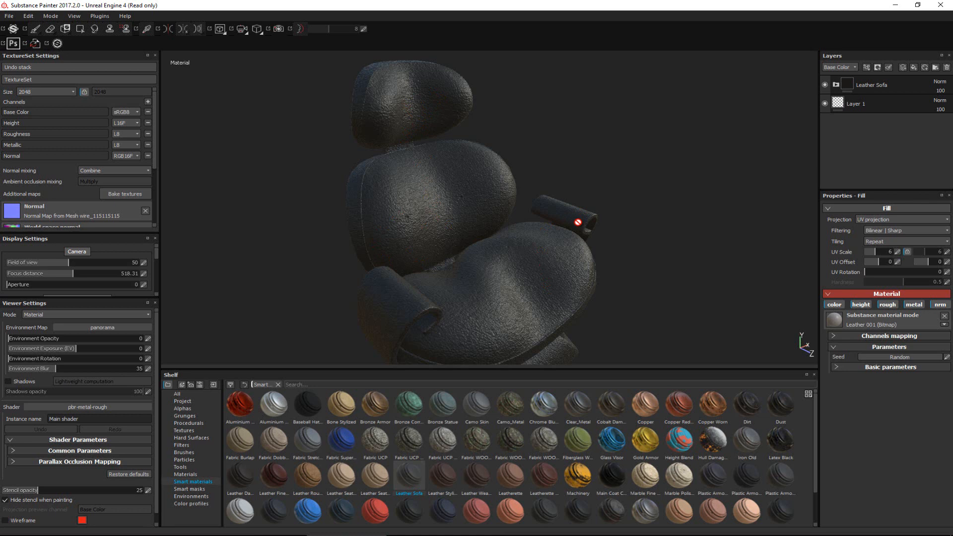
pyautogui.rightClick(865, 86)
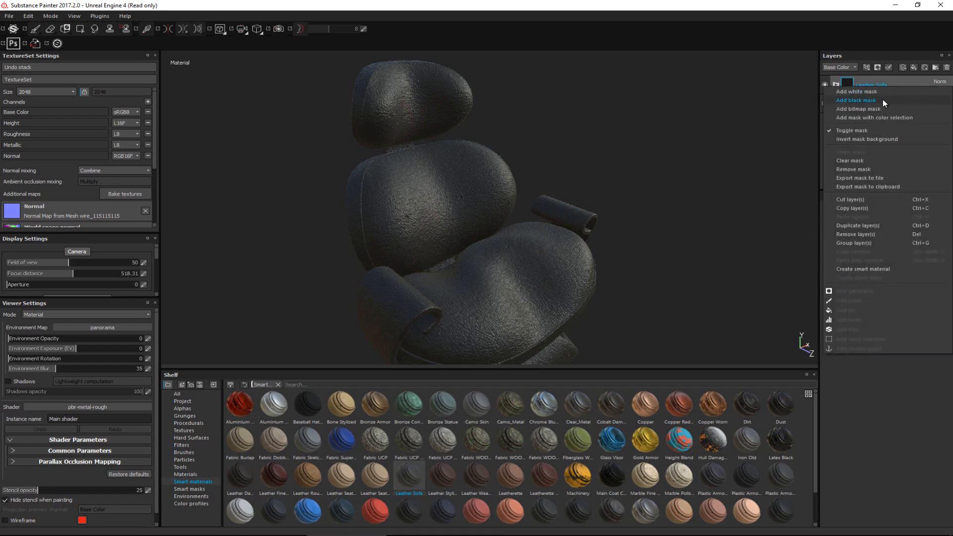
pyautogui.click(883, 100)
pyautogui.keyDown('alt'); pyautogui.moveTo(488, 164); pyautogui.dragTo(513, 118, button='middle'); pyautogui.keyUp('alt')
pyautogui.keyDown('alt'); pyautogui.moveTo(513, 118); pyautogui.dragTo(502, 131, button='right'); pyautogui.keyUp('alt')
pyautogui.keyDown('alt'); pyautogui.moveTo(502, 131); pyautogui.dragTo(507, 175, button='middle'); pyautogui.keyUp('alt')
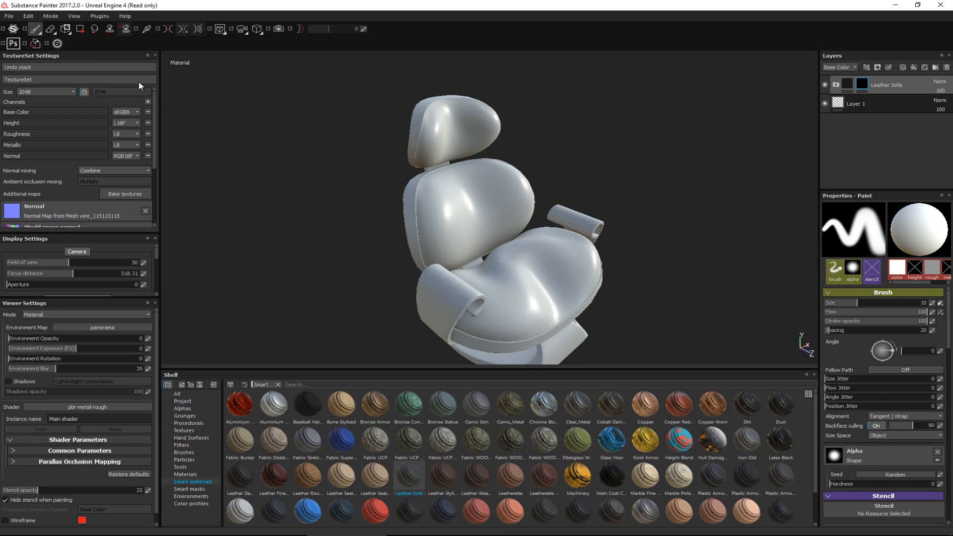
# Paint looping white strokes on the Leather Sofa mask over the seat and inspect the revealed leather up close.
pyautogui.moveTo(567, 260)
pyautogui.mouseDown()
pyautogui.moveTo(547, 287)
pyautogui.moveTo(507, 307)
pyautogui.moveTo(551, 260)
pyautogui.moveTo(501, 280)
pyautogui.moveTo(497, 317)
pyautogui.moveTo(555, 286)
pyautogui.moveTo(521, 303)
pyautogui.moveTo(558, 271)
pyautogui.mouseUp()
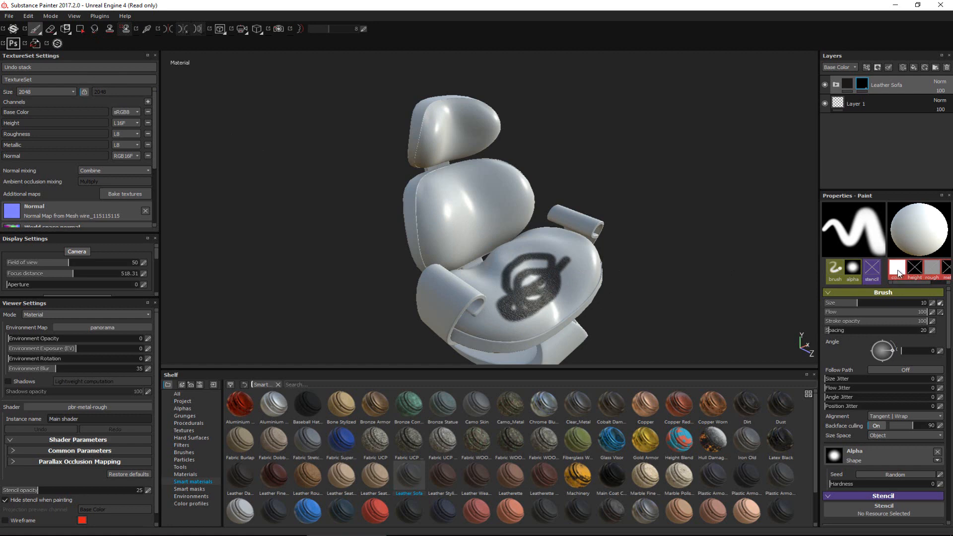
pyautogui.keyDown('alt'); pyautogui.moveTo(591, 303); pyautogui.dragTo(616, 365, button='right'); pyautogui.keyUp('alt')
pyautogui.keyDown('alt'); pyautogui.moveTo(561, 252); pyautogui.dragTo(538, 174, button='middle'); pyautogui.keyUp('alt')
pyautogui.keyDown('alt'); pyautogui.moveTo(538, 174); pyautogui.dragTo(515, 154); pyautogui.keyUp('alt')
pyautogui.moveTo(515, 154)
pyautogui.keyDown('alt'); pyautogui.mouseDown(button='right')
pyautogui.moveTo(514, 179)
pyautogui.moveTo(419, 164)
pyautogui.mouseUp(button='right'); pyautogui.keyUp('alt')
pyautogui.keyDown('alt'); pyautogui.moveTo(418, 164); pyautogui.dragTo(439, 183, button='middle'); pyautogui.keyUp('alt')
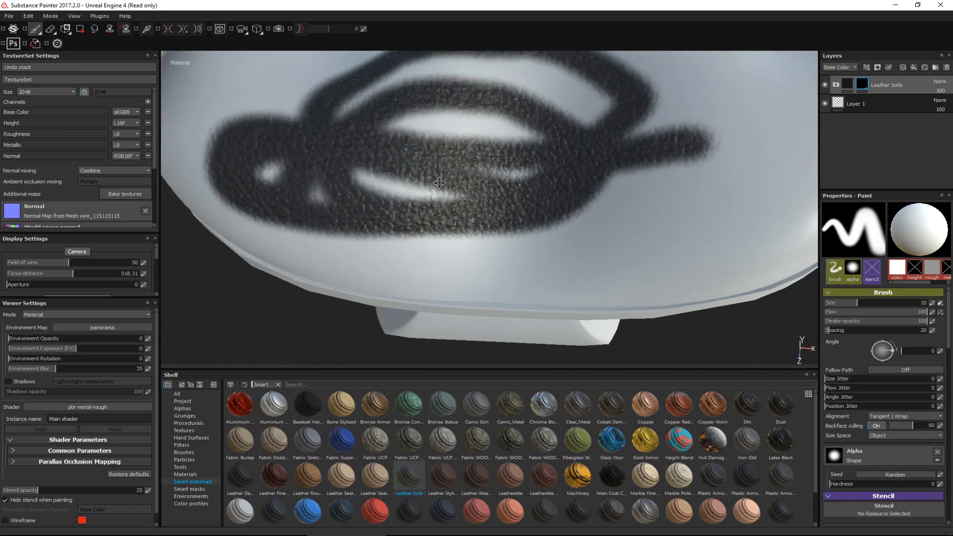
pyautogui.keyDown('alt'); pyautogui.moveTo(440, 183); pyautogui.dragTo(512, 185, button='right'); pyautogui.keyUp('alt')
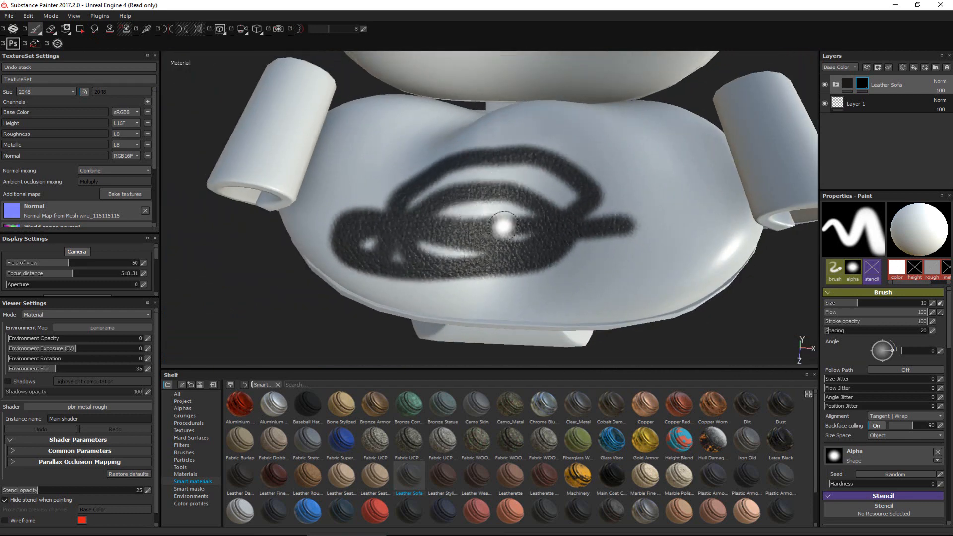
# Try brushing more of the seat and its front edge white on the Leather Sofa mask, and undo all the painted strokes.
pyautogui.moveTo(504, 225)
pyautogui.mouseDown()
pyautogui.moveTo(559, 230)
pyautogui.moveTo(417, 293)
pyautogui.moveTo(539, 270)
pyautogui.moveTo(389, 227)
pyautogui.moveTo(429, 194)
pyautogui.moveTo(551, 166)
pyautogui.moveTo(593, 173)
pyautogui.moveTo(511, 238)
pyautogui.mouseUp()
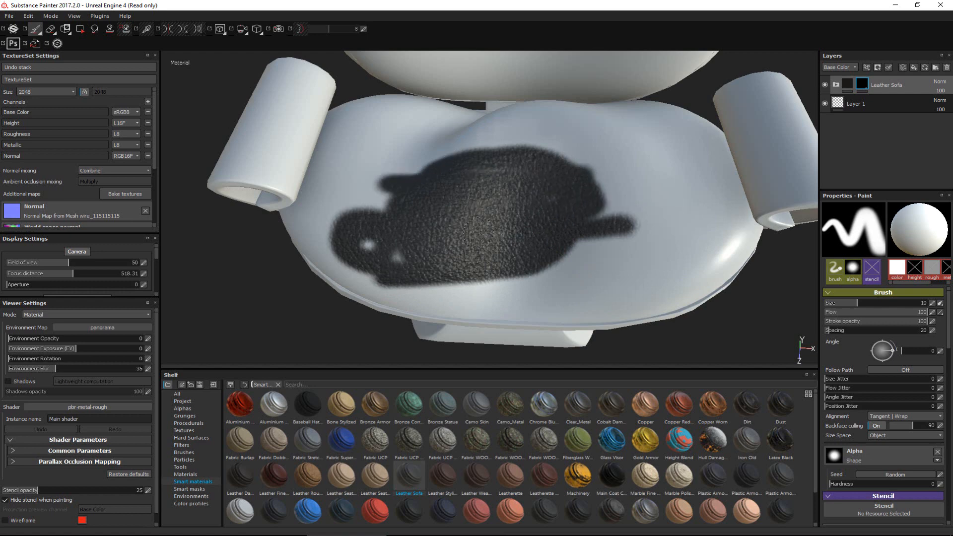
pyautogui.moveTo(344, 266)
pyautogui.mouseDown()
pyautogui.moveTo(397, 255)
pyautogui.moveTo(367, 243)
pyautogui.moveTo(398, 250)
pyautogui.moveTo(403, 231)
pyautogui.moveTo(466, 193)
pyautogui.moveTo(519, 216)
pyautogui.moveTo(392, 224)
pyautogui.moveTo(490, 231)
pyautogui.moveTo(534, 216)
pyautogui.moveTo(528, 234)
pyautogui.moveTo(407, 243)
pyautogui.mouseUp()
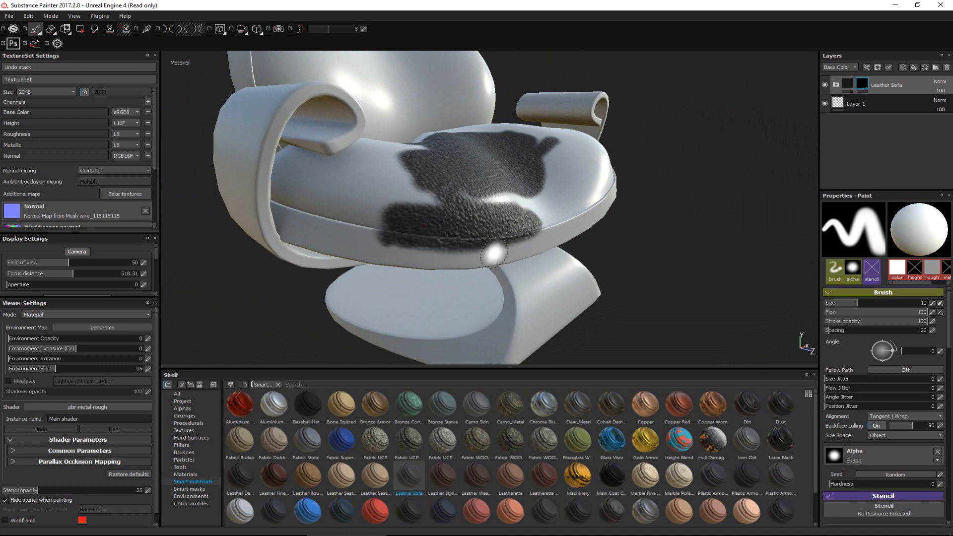
pyautogui.hotkey('ctrl', 'z')
pyautogui.hotkey('ctrl', 'z')
pyautogui.hotkey('ctrl', 'z')
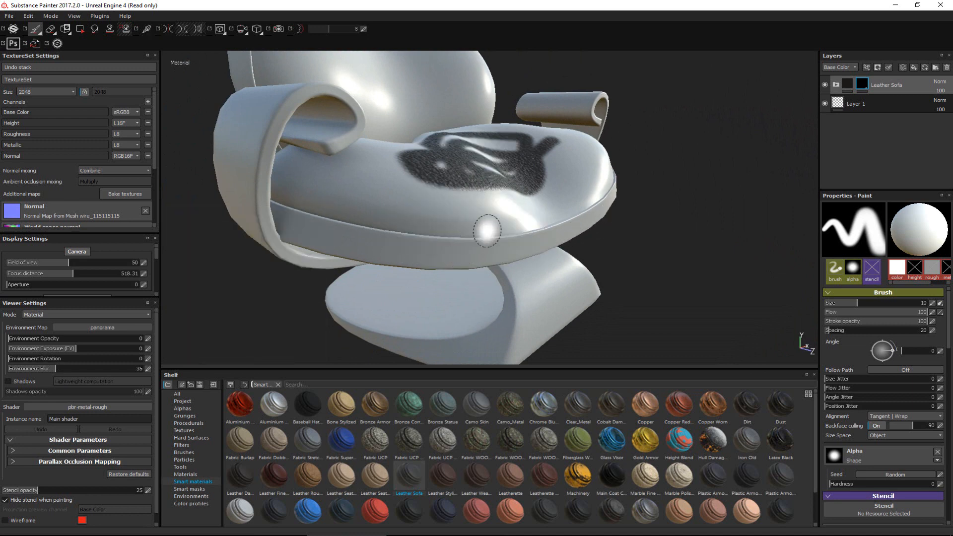
pyautogui.keyDown('alt'); pyautogui.moveTo(487, 230); pyautogui.dragTo(440, 239); pyautogui.keyUp('alt')
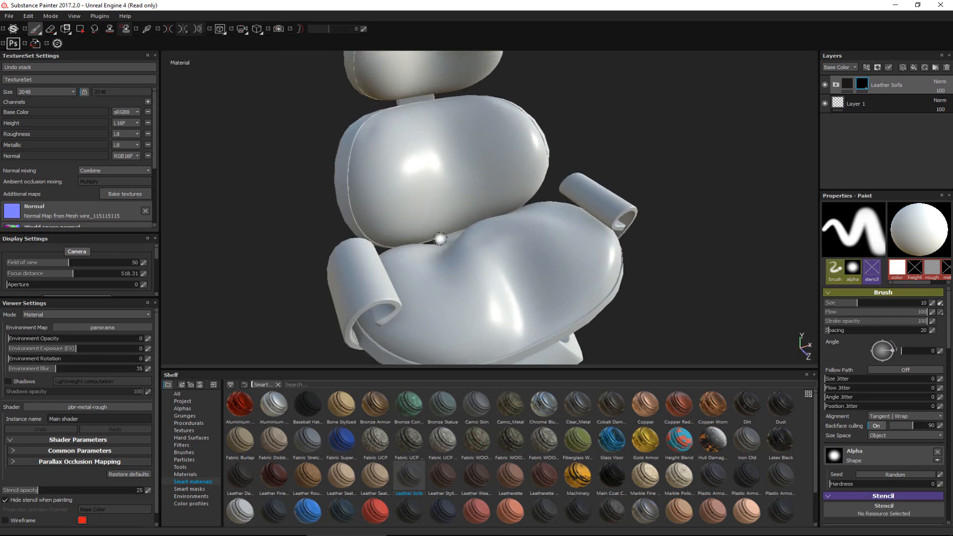
pyautogui.keyDown('alt'); pyautogui.moveTo(439, 239); pyautogui.dragTo(430, 121, button='right'); pyautogui.keyUp('alt')
pyautogui.keyDown('alt'); pyautogui.moveTo(428, 152); pyautogui.dragTo(433, 143); pyautogui.keyUp('alt')
pyautogui.keyDown('alt'); pyautogui.moveTo(434, 143); pyautogui.dragTo(449, 210, button='right'); pyautogui.keyUp('alt')
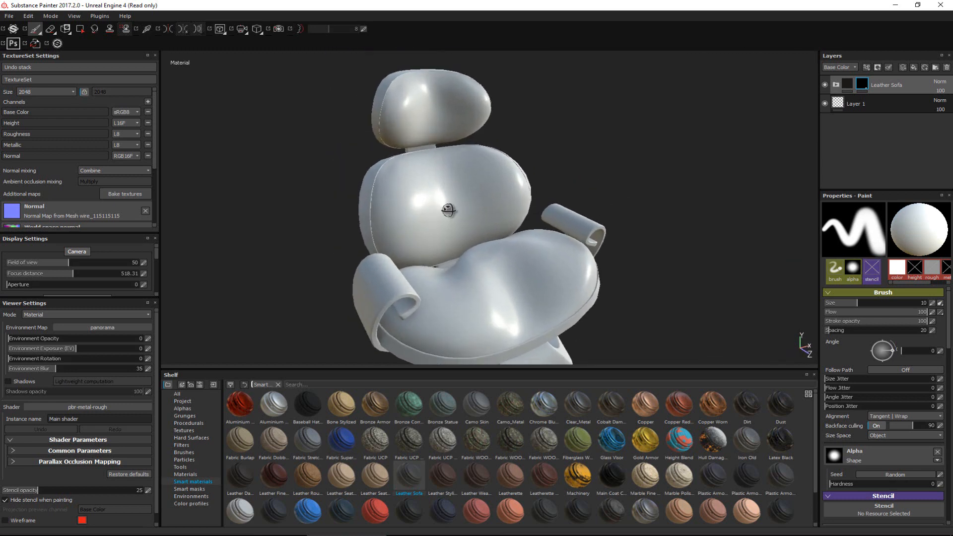
pyautogui.keyDown('alt'); pyautogui.moveTo(449, 209); pyautogui.dragTo(453, 198); pyautogui.keyUp('alt')
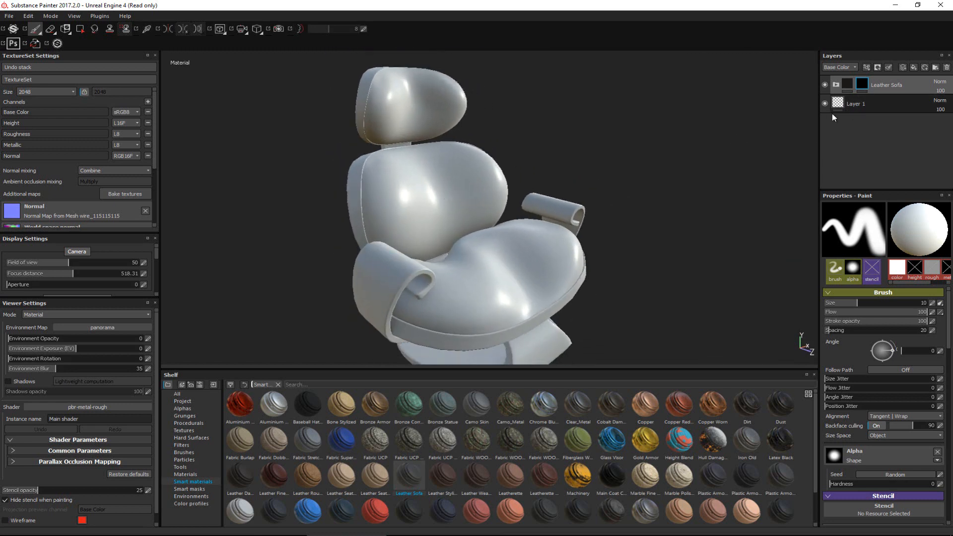
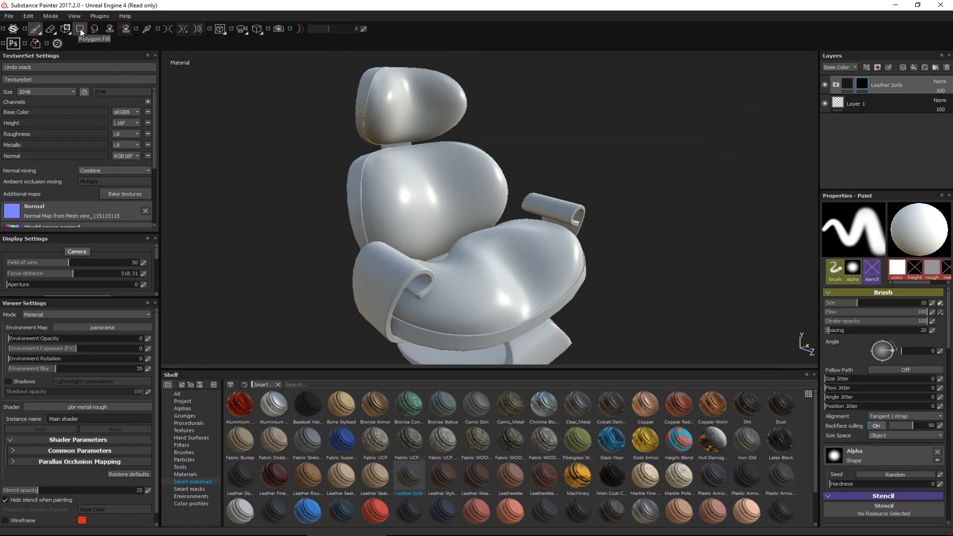
# Try Polygon Fill on several individual quads of the seat in the Leather Sofa mask, and undo those fills.
pyautogui.click(80, 29)
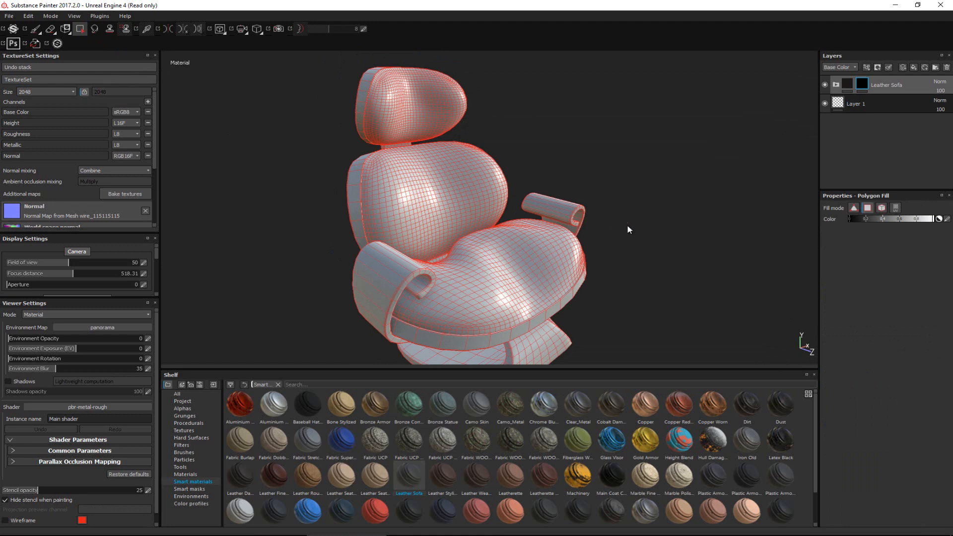
pyautogui.click(851, 208)
pyautogui.click(478, 277)
pyautogui.click(497, 286)
pyautogui.click(486, 297)
pyautogui.click(491, 323)
pyautogui.click(503, 327)
pyautogui.scroll(5, 446, 146)
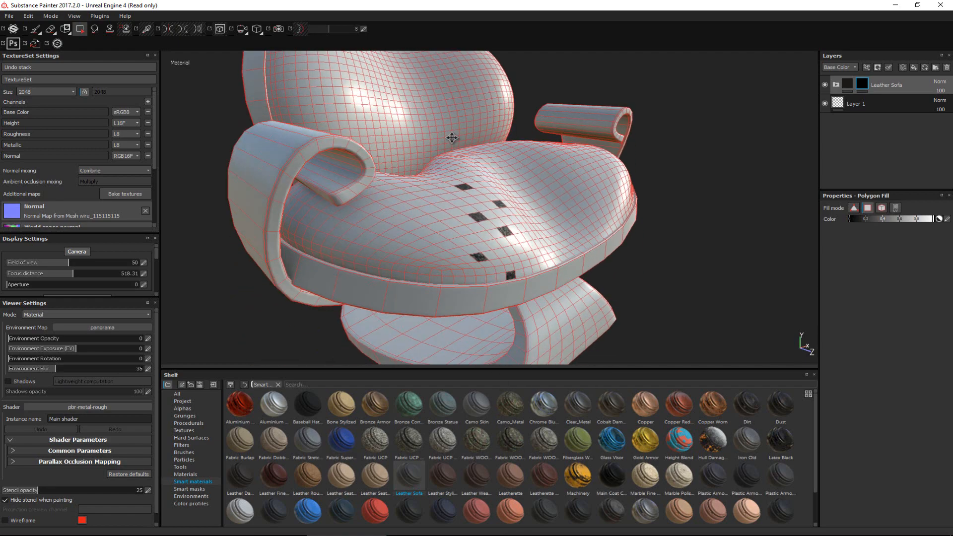
pyautogui.scroll(-5, 452, 138)
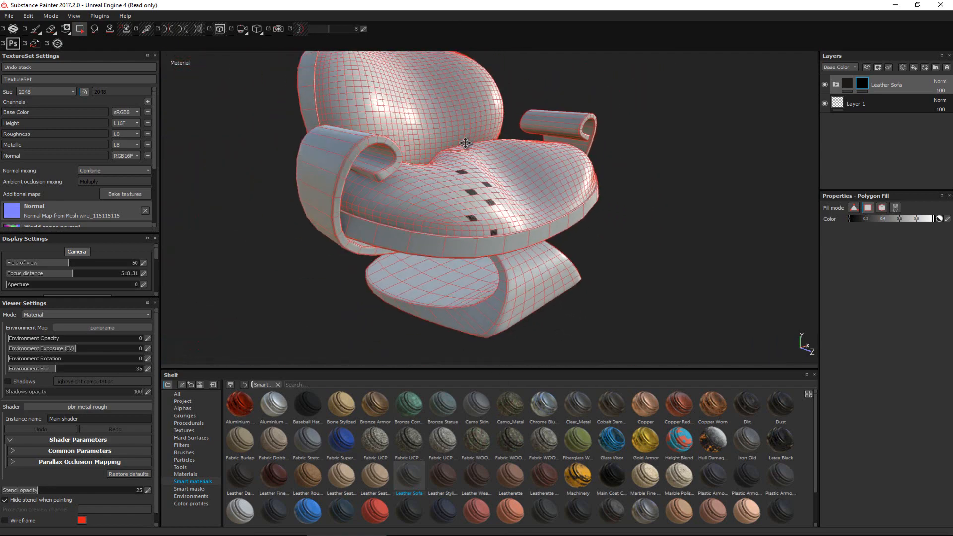
pyautogui.press('ctrl')
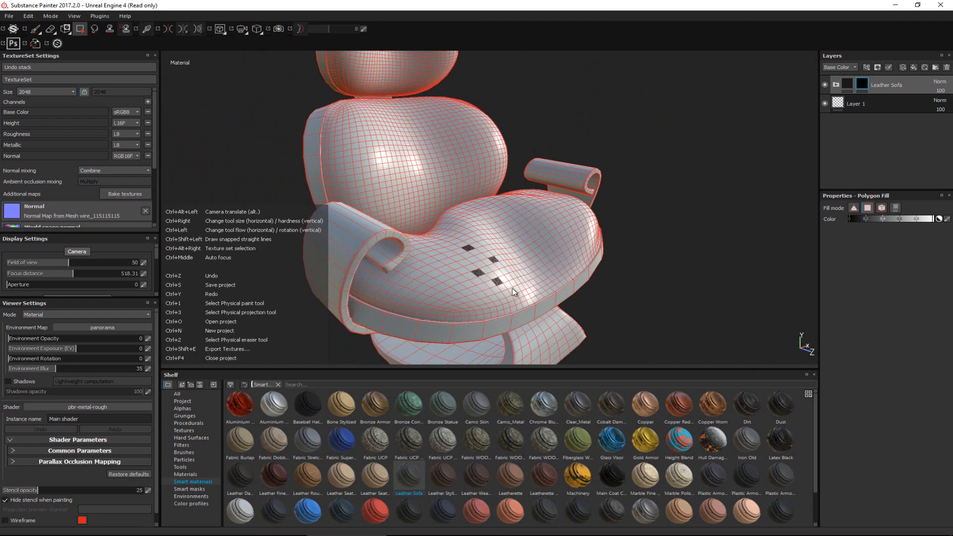
pyautogui.hotkey('ctrl', 'z')
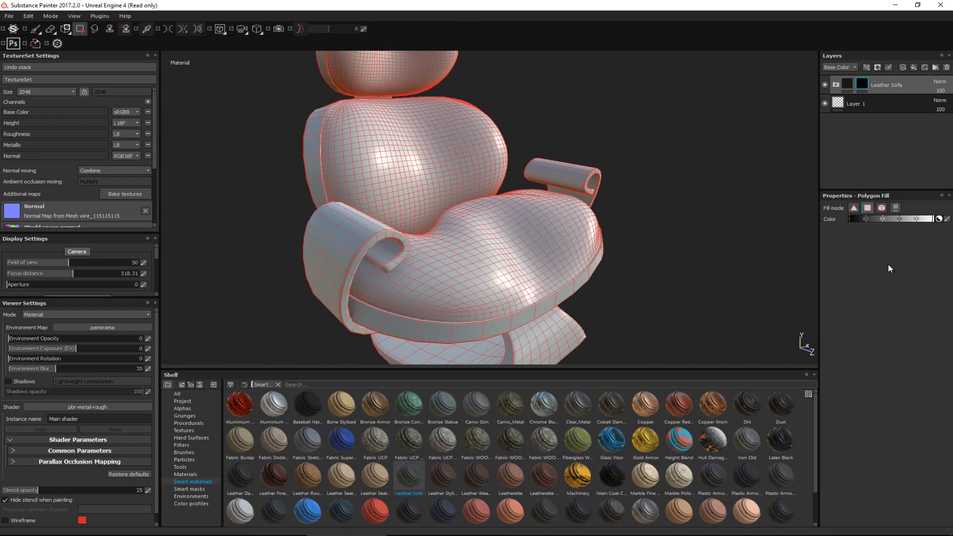
# Fill the entire seat, backrest and headrest cushions white on the Leather Sofa mask using Polygon Fill in mesh mode.
pyautogui.click(882, 209)
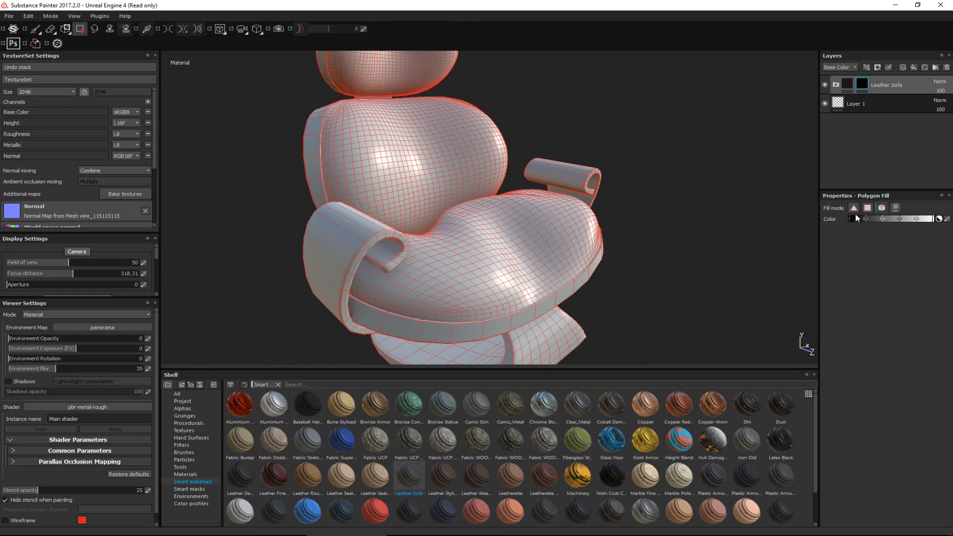
pyautogui.click(513, 287)
pyautogui.click(430, 190)
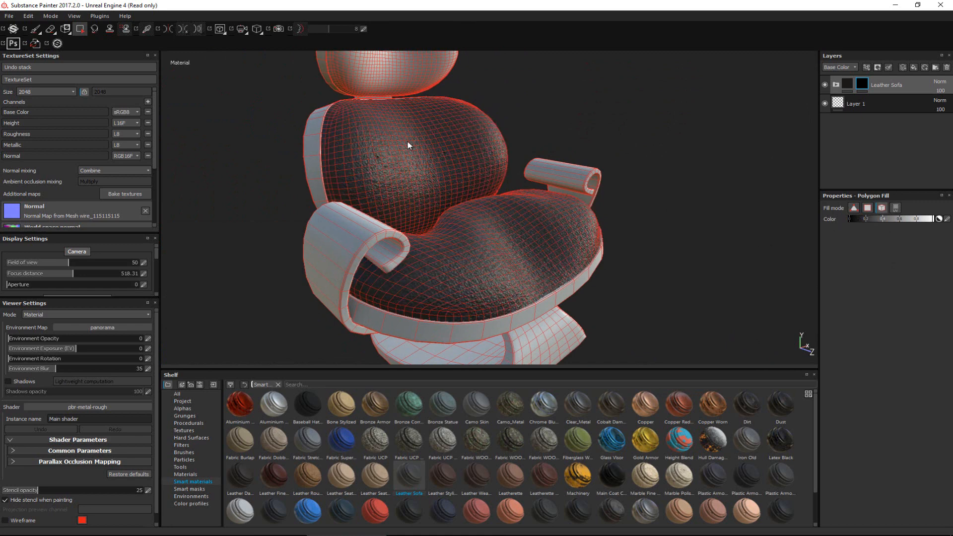
pyautogui.click(386, 72)
pyautogui.moveTo(397, 101); pyautogui.dragTo(401, 213, button='middle')
pyautogui.scroll(-3, 401, 214)
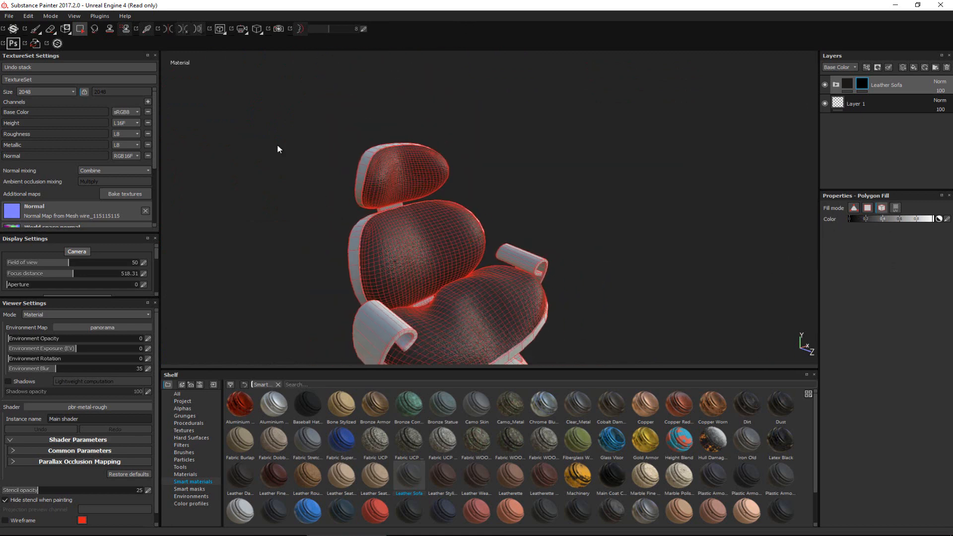
# Return to the Paint tool and examine the leather cushions and the bare frame from the front, side and back.
pyautogui.press('1')
pyautogui.moveTo(294, 228)
pyautogui.keyDown('alt'); pyautogui.mouseDown()
pyautogui.moveTo(538, 192)
pyautogui.moveTo(588, 205)
pyautogui.moveTo(218, 209)
pyautogui.moveTo(130, 219)
pyautogui.moveTo(334, 214)
pyautogui.moveTo(278, 230)
pyautogui.mouseUp(); pyautogui.keyUp('alt')
pyautogui.keyDown('alt'); pyautogui.moveTo(323, 258); pyautogui.dragTo(339, 212, button='middle'); pyautogui.keyUp('alt')
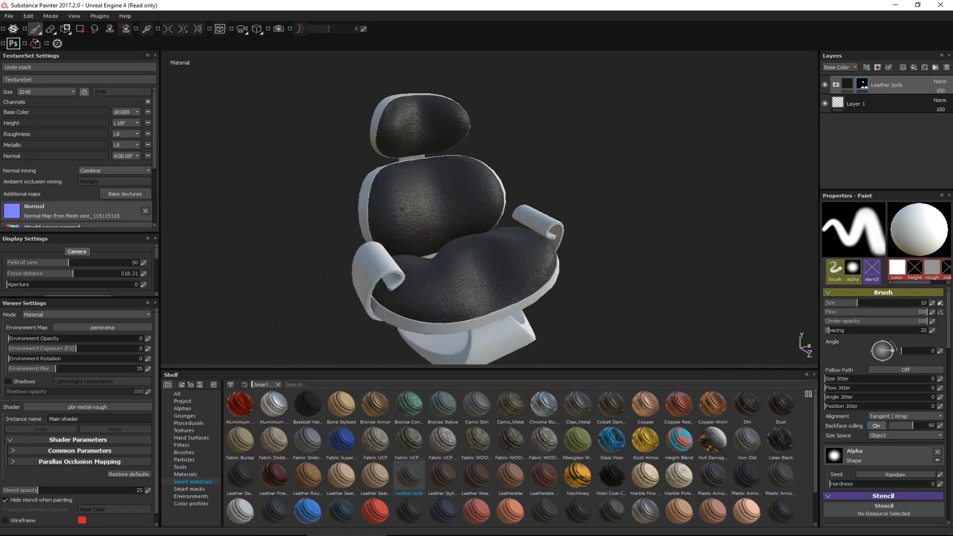
pyautogui.keyDown('alt'); pyautogui.moveTo(340, 212); pyautogui.dragTo(364, 213, button='right'); pyautogui.keyUp('alt')
pyautogui.keyDown('alt'); pyautogui.moveTo(364, 213); pyautogui.dragTo(400, 204); pyautogui.keyUp('alt')
pyautogui.keyDown('alt'); pyautogui.moveTo(400, 217); pyautogui.dragTo(430, 230, button='middle'); pyautogui.keyUp('alt')
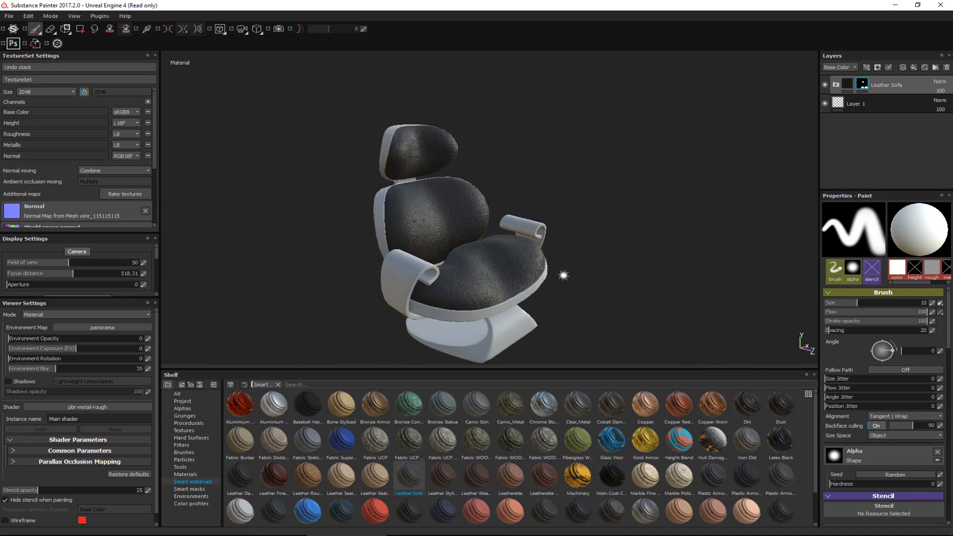
pyautogui.keyDown('alt'); pyautogui.moveTo(361, 288); pyautogui.dragTo(373, 271, button='middle'); pyautogui.keyUp('alt')
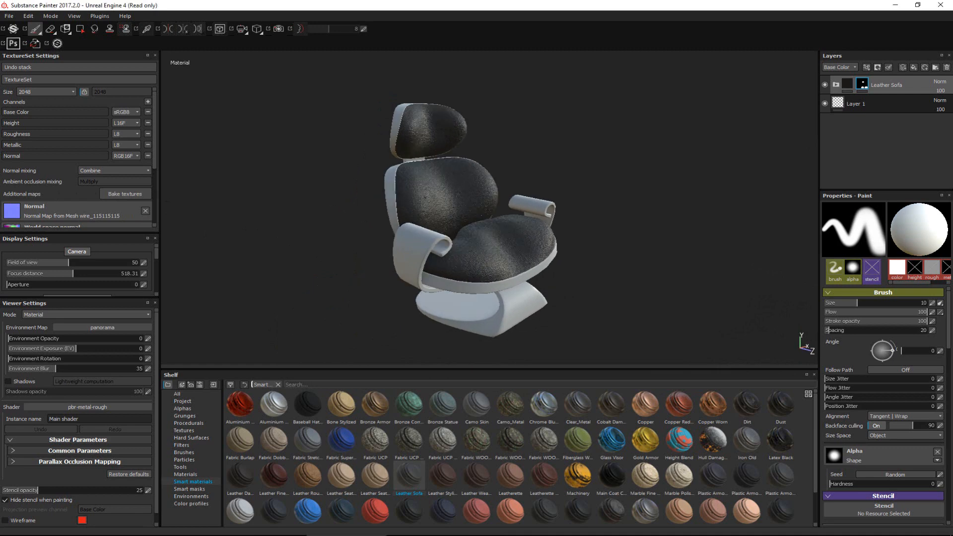
pyautogui.keyDown('alt'); pyautogui.moveTo(366, 185); pyautogui.dragTo(384, 263, button='right'); pyautogui.keyUp('alt')
pyautogui.moveTo(384, 263)
pyautogui.keyDown('alt'); pyautogui.mouseDown()
pyautogui.moveTo(586, 217)
pyautogui.moveTo(657, 230)
pyautogui.mouseUp(); pyautogui.keyUp('alt')
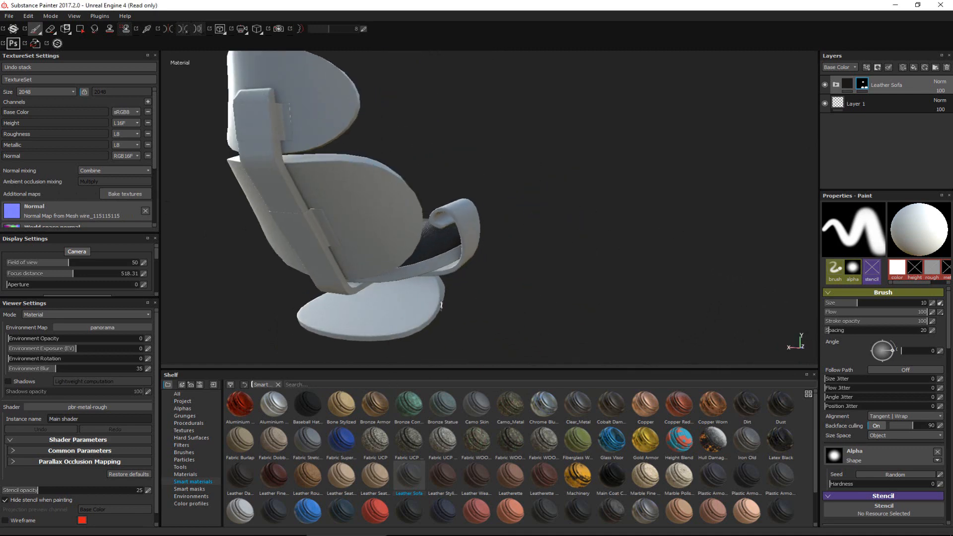
pyautogui.moveTo(537, 322)
pyautogui.keyDown('alt'); pyautogui.mouseDown()
pyautogui.moveTo(163, 309)
pyautogui.moveTo(170, 333)
pyautogui.moveTo(127, 285)
pyautogui.moveTo(341, 283)
pyautogui.moveTo(339, 154)
pyautogui.mouseUp(); pyautogui.keyUp('alt')
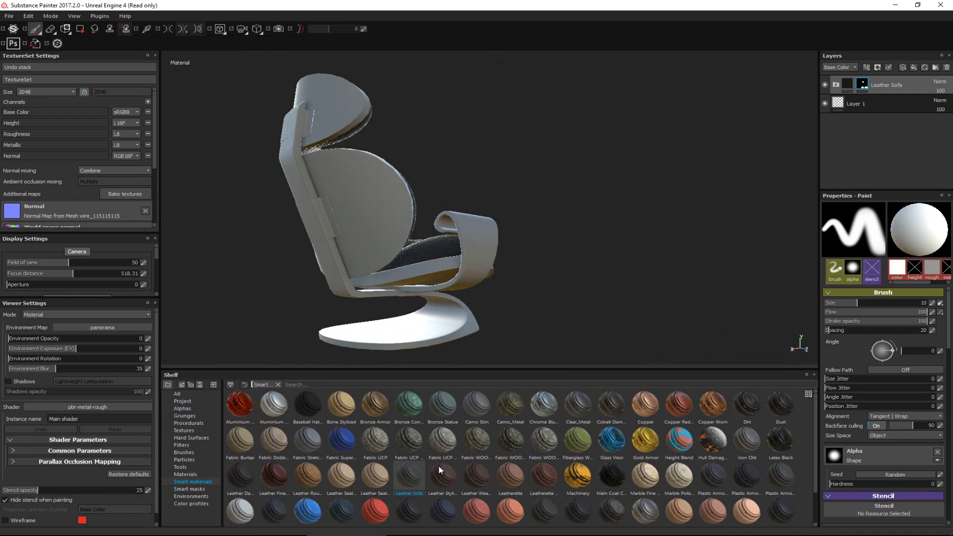
# Add the Wood Beech Veined smart material to the layer stack and place it directly below the Leather Sofa folder.
pyautogui.scroll(-1, 686, 488)
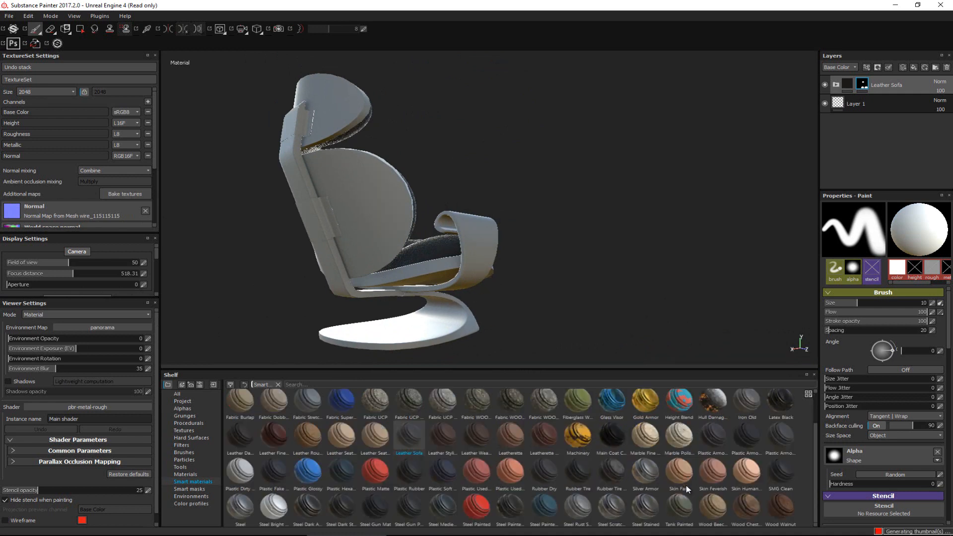
pyautogui.moveTo(712, 505)
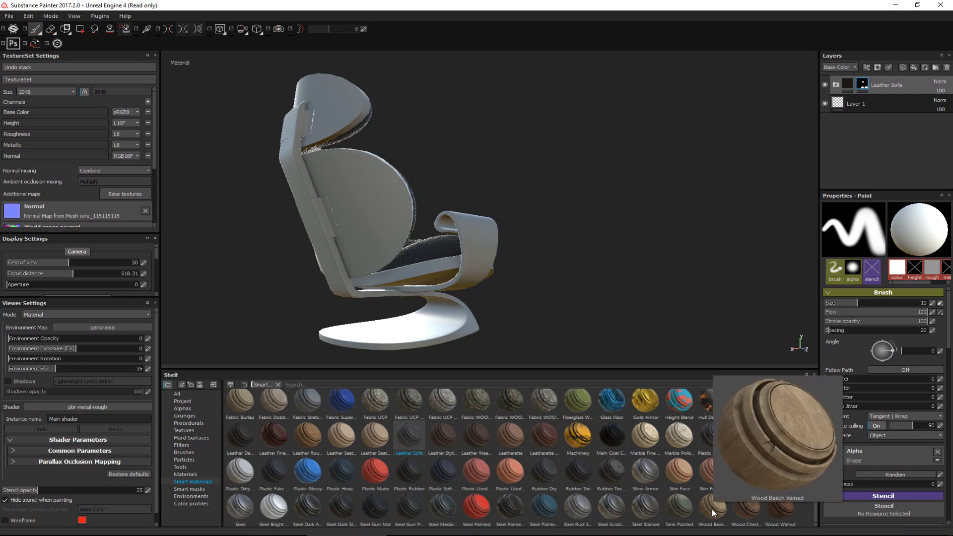
pyautogui.moveTo(711, 509); pyautogui.dragTo(879, 127)
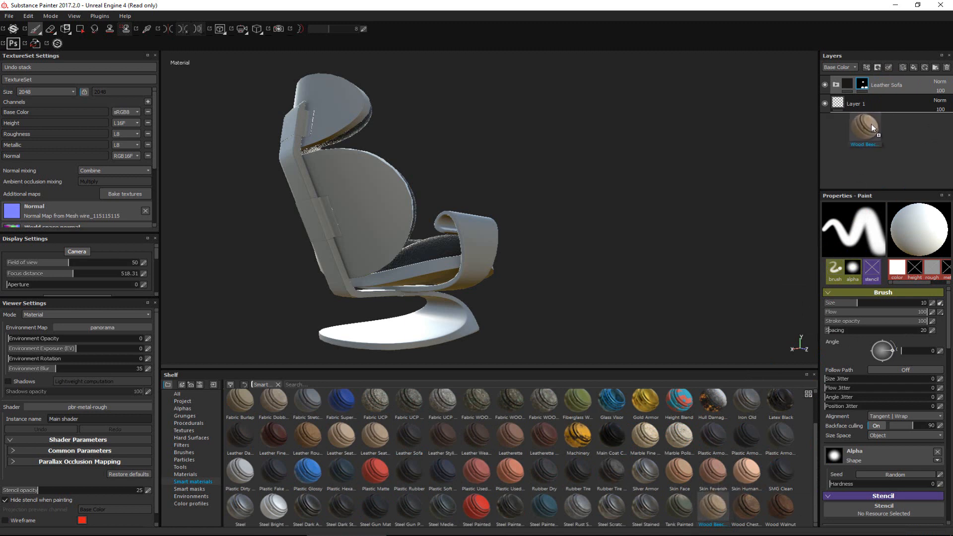
pyautogui.moveTo(921, 110); pyautogui.dragTo(898, 77)
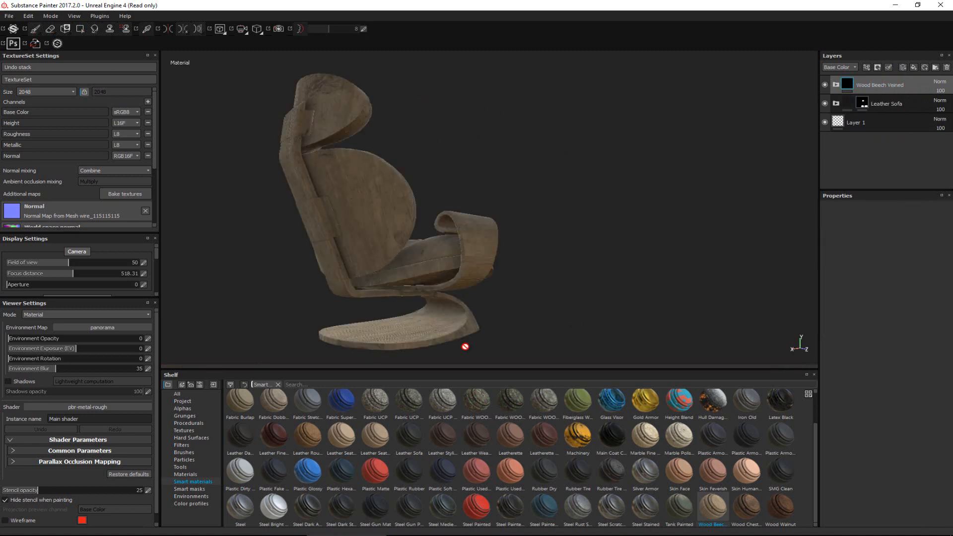
pyautogui.keyDown('alt'); pyautogui.moveTo(465, 347); pyautogui.dragTo(353, 171); pyautogui.keyUp('alt')
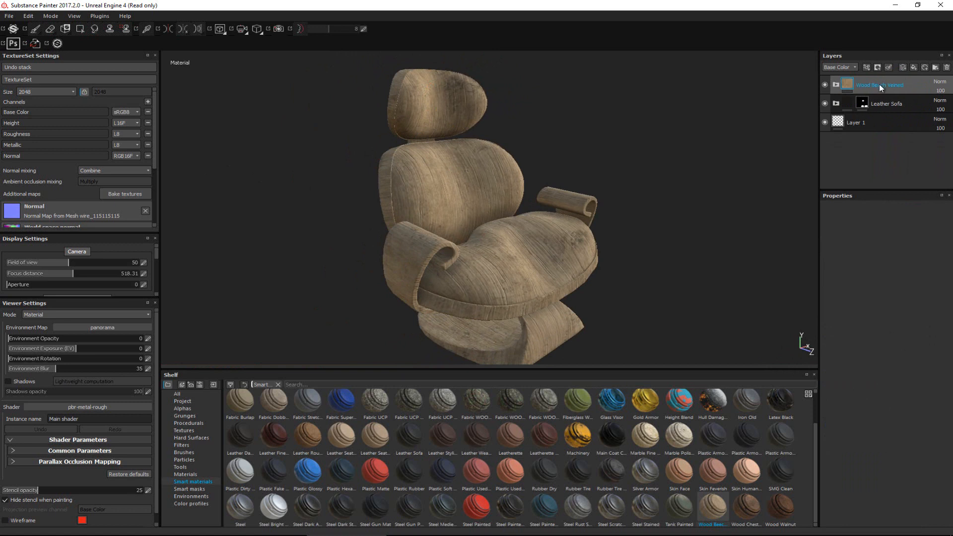
pyautogui.moveTo(879, 86); pyautogui.dragTo(879, 110)
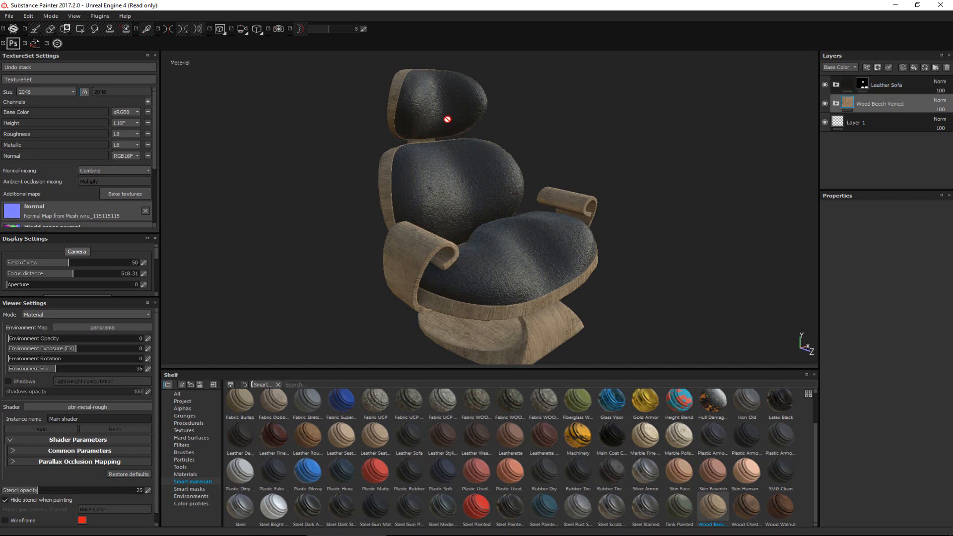
# Examine the wood grain on the armrests, cushion shells, back support and base from the front, side and rear.
pyautogui.keyDown('alt'); pyautogui.moveTo(462, 252); pyautogui.dragTo(559, 94); pyautogui.keyUp('alt')
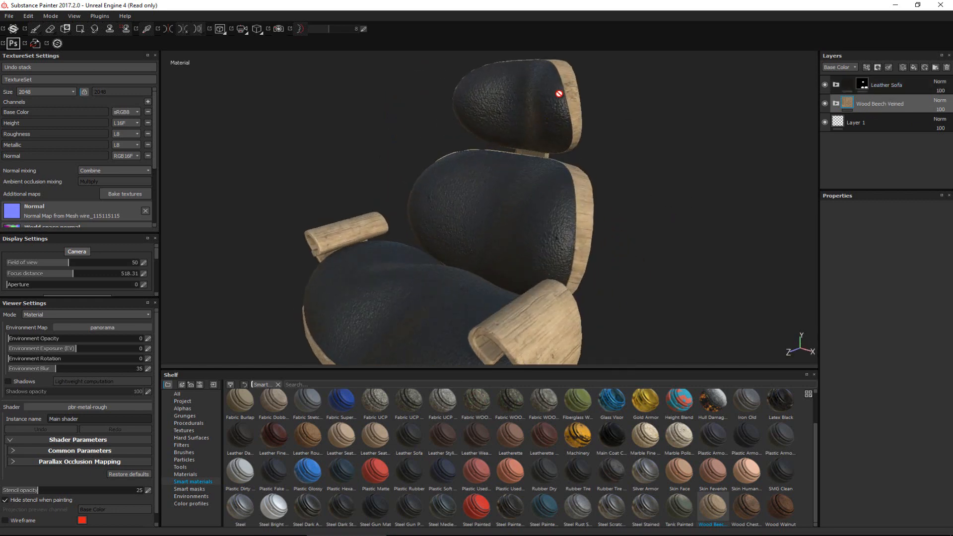
pyautogui.keyDown('alt'); pyautogui.moveTo(442, 298); pyautogui.dragTo(423, 152); pyautogui.keyUp('alt')
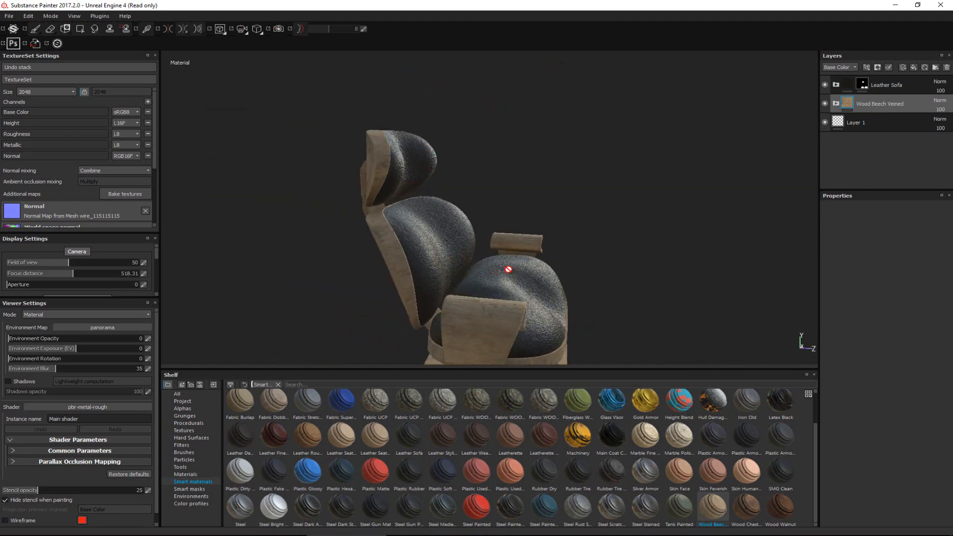
pyautogui.keyDown('alt'); pyautogui.moveTo(527, 304); pyautogui.dragTo(559, 270); pyautogui.keyUp('alt')
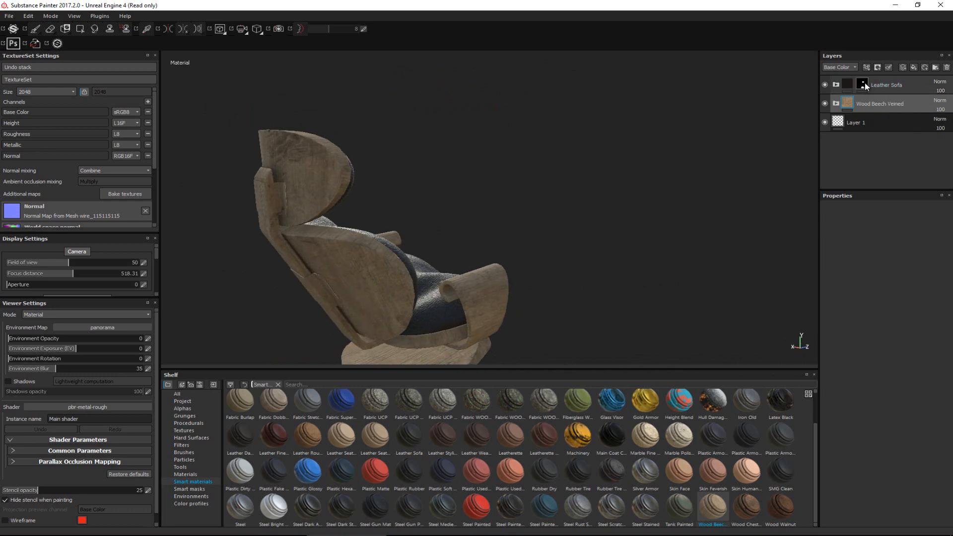
pyautogui.keyDown('alt'); pyautogui.moveTo(432, 177); pyautogui.dragTo(492, 145, button='middle'); pyautogui.keyUp('alt')
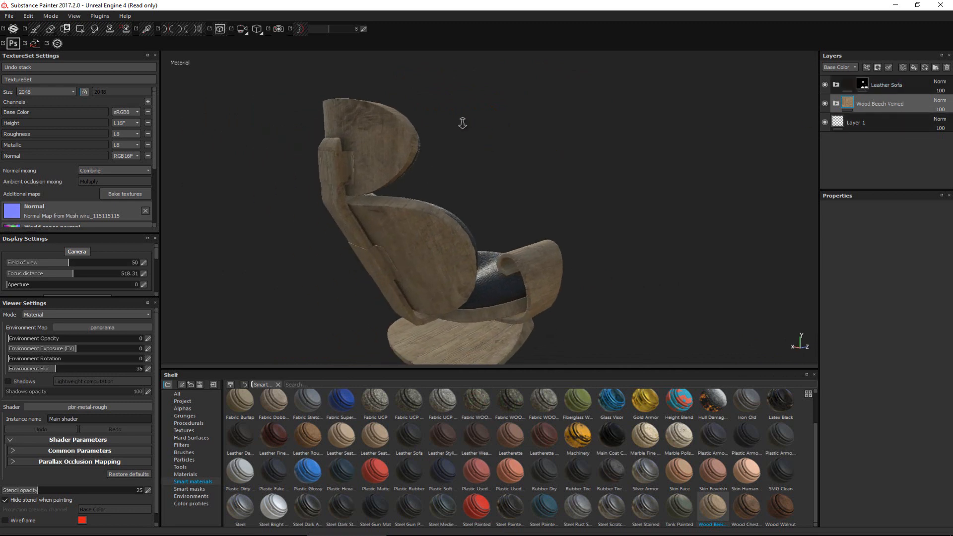
pyautogui.keyDown('alt'); pyautogui.moveTo(462, 123); pyautogui.dragTo(477, 181, button='right'); pyautogui.keyUp('alt')
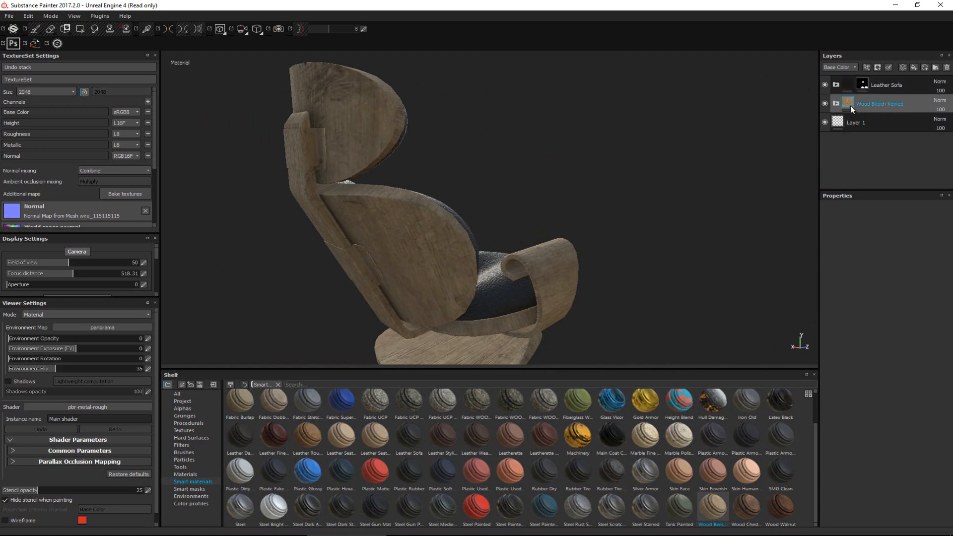
pyautogui.keyDown('alt'); pyautogui.moveTo(566, 142); pyautogui.dragTo(603, 165); pyautogui.keyUp('alt')
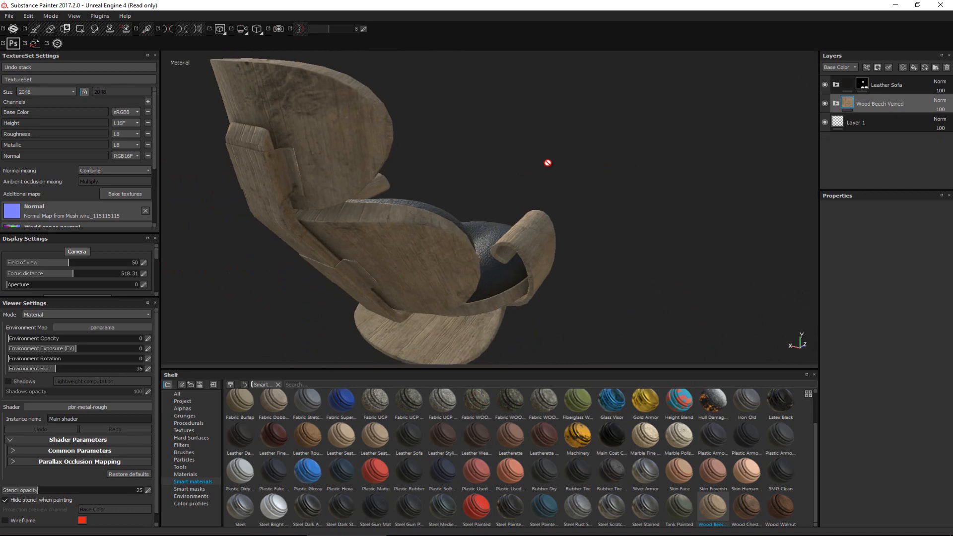
pyautogui.keyDown('alt'); pyautogui.moveTo(432, 137); pyautogui.dragTo(546, 160, button='middle'); pyautogui.keyUp('alt')
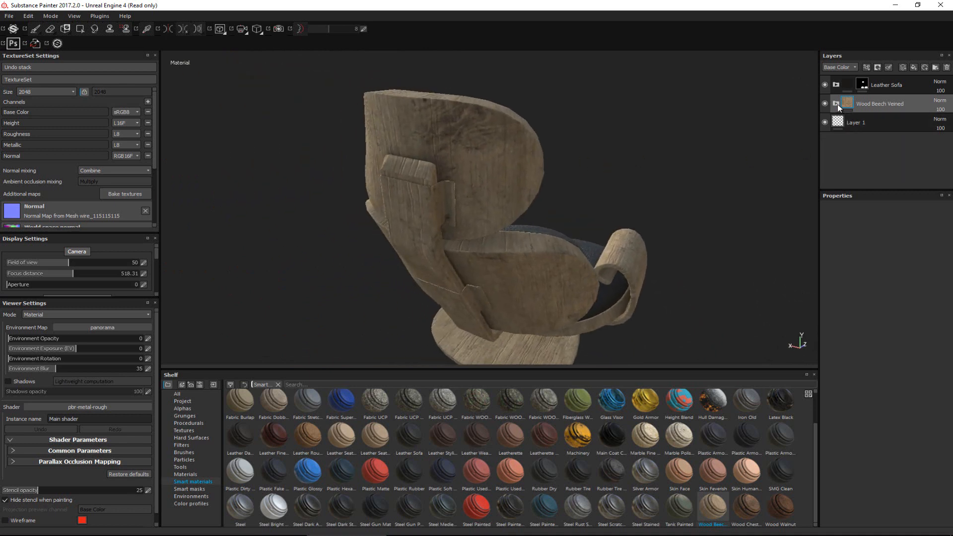
# Expand the Wood Beech Veined folder and look through its layers down to Base Wood.
pyautogui.click(836, 104)
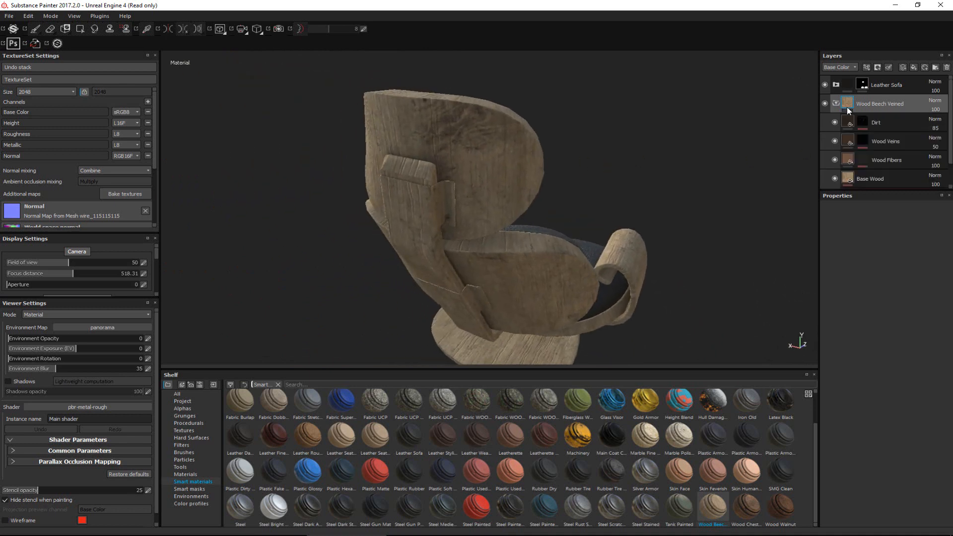
pyautogui.scroll(-1, 864, 124)
pyautogui.scroll(1, 866, 126)
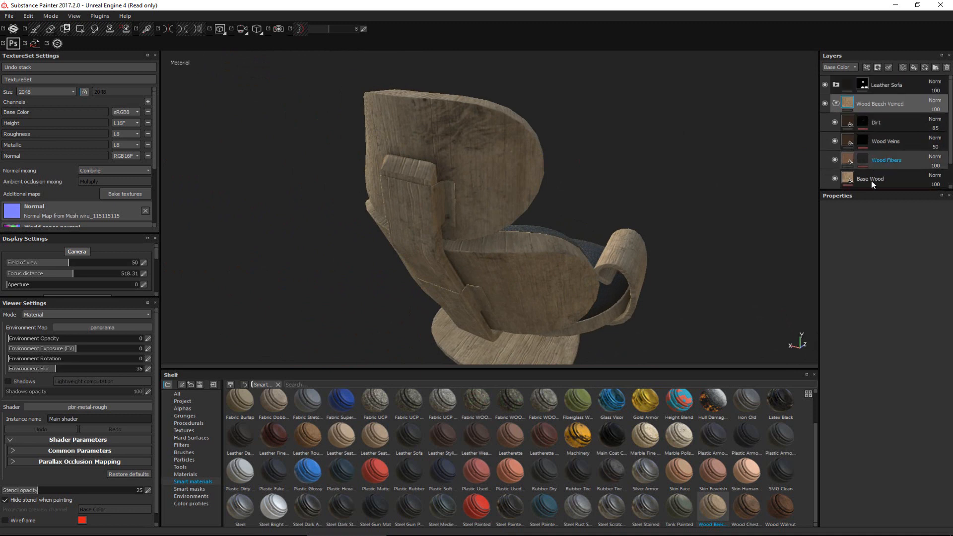
# Hide the Dirt and Wood Veins layers inside the Wood Beech Veined folder.
pyautogui.moveTo(871, 189); pyautogui.dragTo(872, 221)
pyautogui.moveTo(542, 151)
pyautogui.keyDown('alt'); pyautogui.mouseDown()
pyautogui.moveTo(478, 131)
pyautogui.moveTo(345, 138)
pyautogui.moveTo(725, 138)
pyautogui.moveTo(533, 144)
pyautogui.mouseUp(); pyautogui.keyUp('alt')
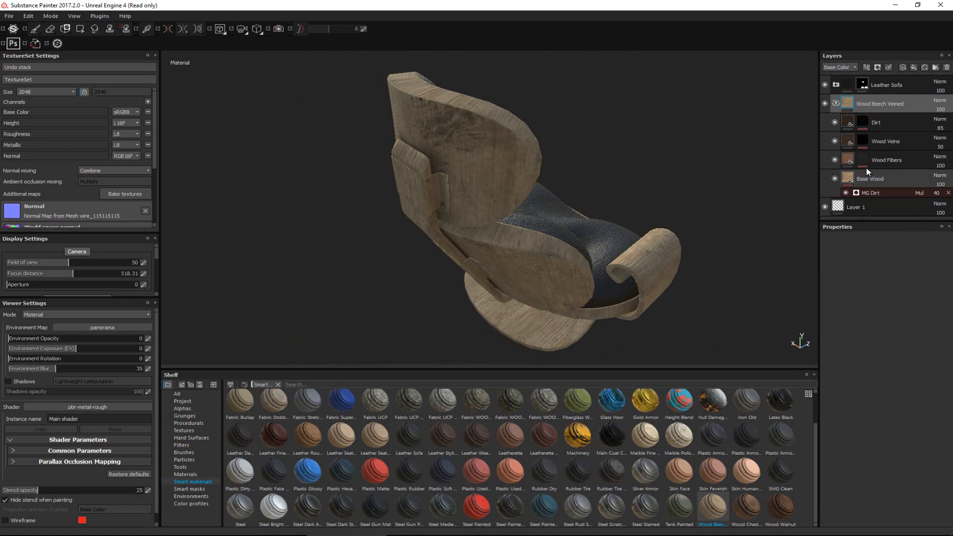
pyautogui.moveTo(471, 244)
pyautogui.keyDown('alt'); pyautogui.mouseDown()
pyautogui.moveTo(385, 238)
pyautogui.moveTo(509, 189)
pyautogui.moveTo(473, 253)
pyautogui.mouseUp(); pyautogui.keyUp('alt')
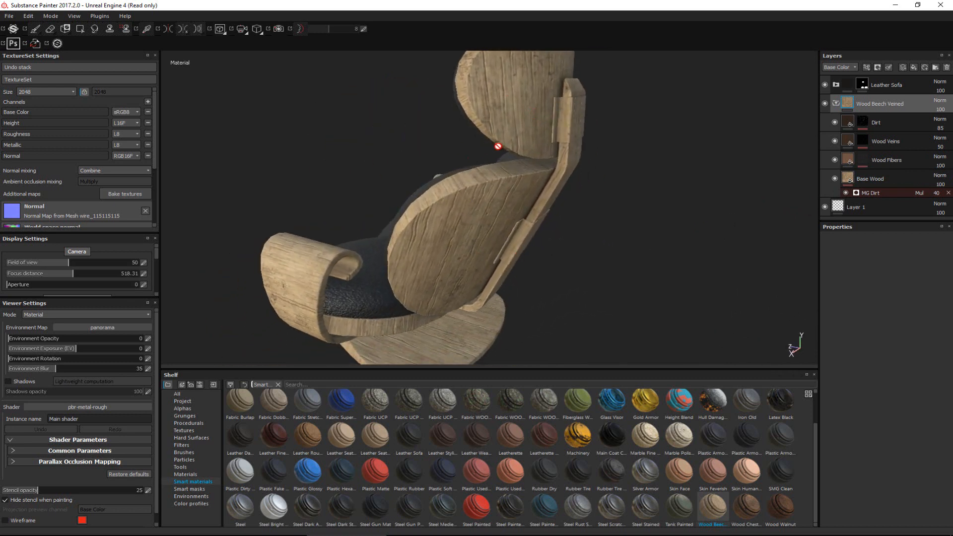
pyautogui.keyDown('alt'); pyautogui.moveTo(496, 143); pyautogui.dragTo(474, 176); pyautogui.keyUp('alt')
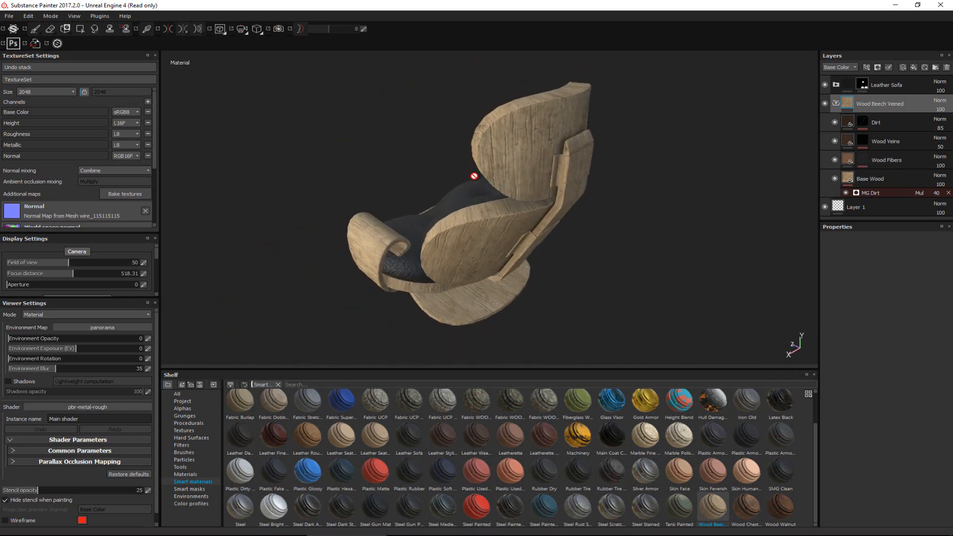
pyautogui.click(835, 123)
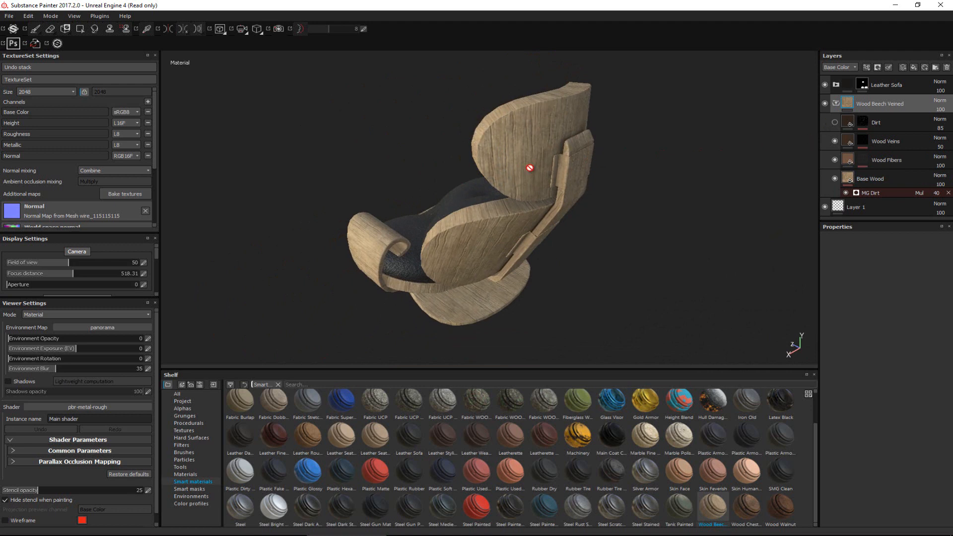
pyautogui.keyDown('alt'); pyautogui.moveTo(653, 182); pyautogui.dragTo(377, 173); pyautogui.keyUp('alt')
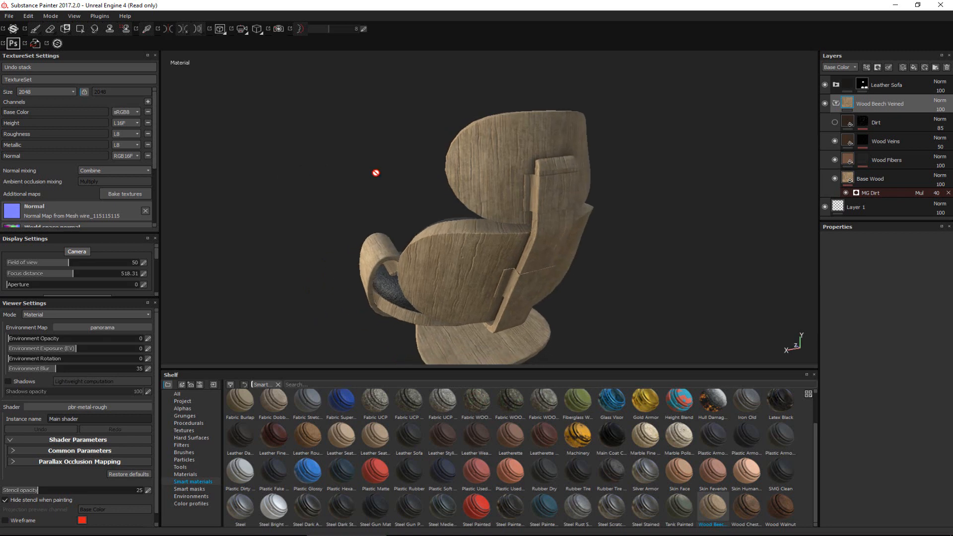
pyautogui.click(835, 141)
pyautogui.keyDown('alt'); pyautogui.moveTo(702, 239); pyautogui.dragTo(730, 240); pyautogui.keyUp('alt')
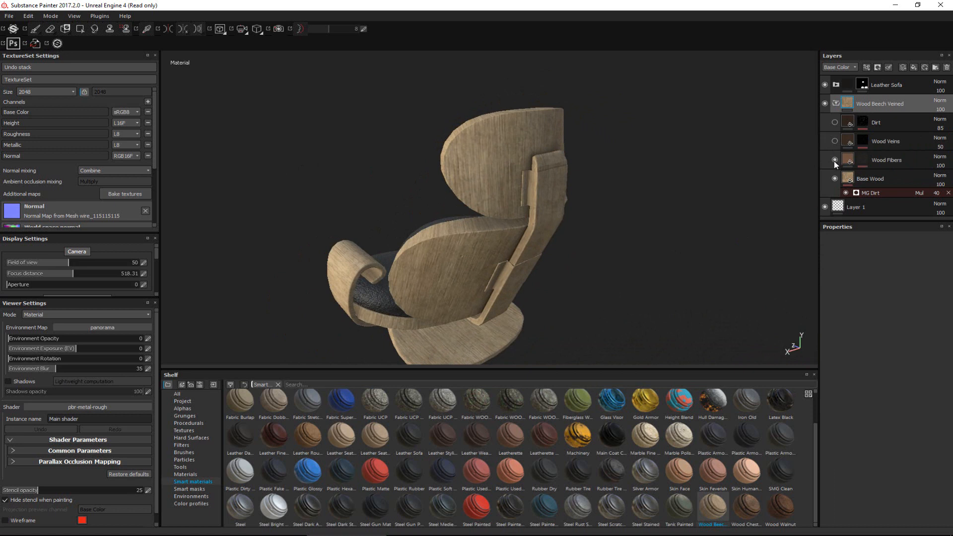
# Compare the wood with the Wood Fibers and Base Wood layers switched off and on, leaving both visible.
pyautogui.click(834, 160)
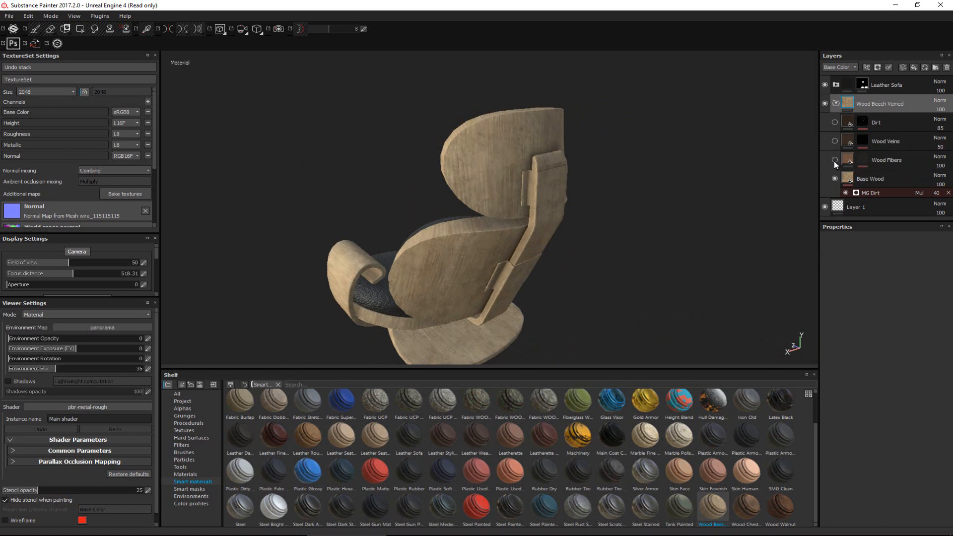
pyautogui.click(834, 160)
pyautogui.click(834, 160)
pyautogui.keyDown('alt'); pyautogui.moveTo(559, 94); pyautogui.dragTo(590, 149); pyautogui.keyUp('alt')
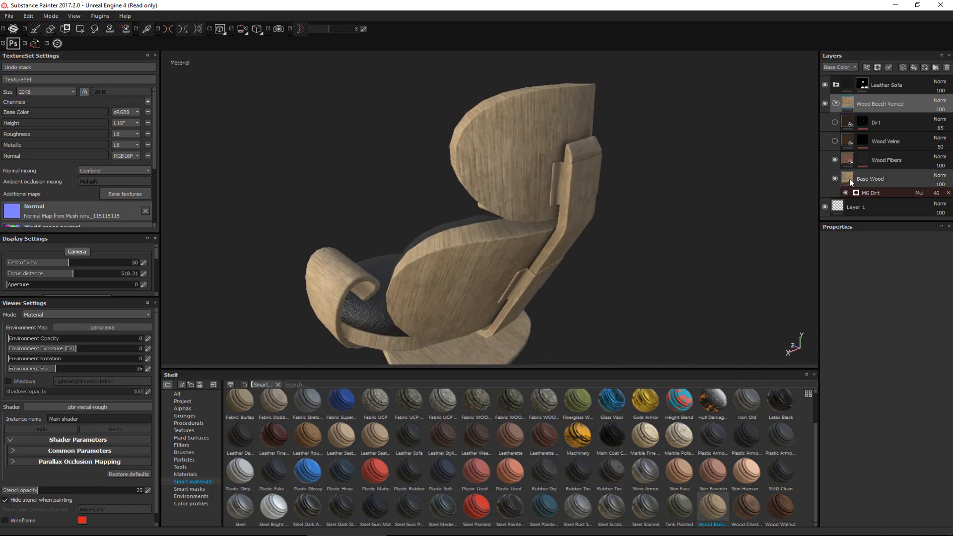
pyautogui.click(834, 179)
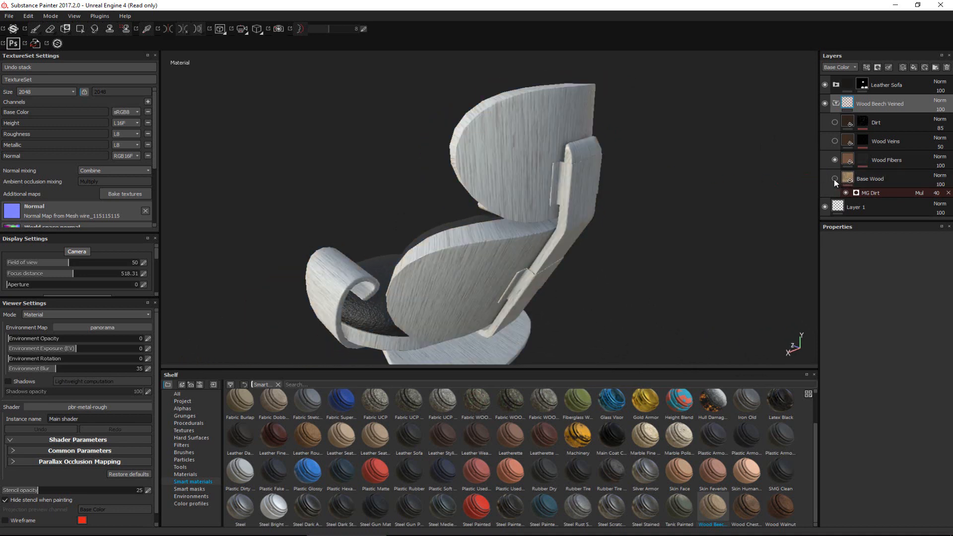
pyautogui.click(835, 179)
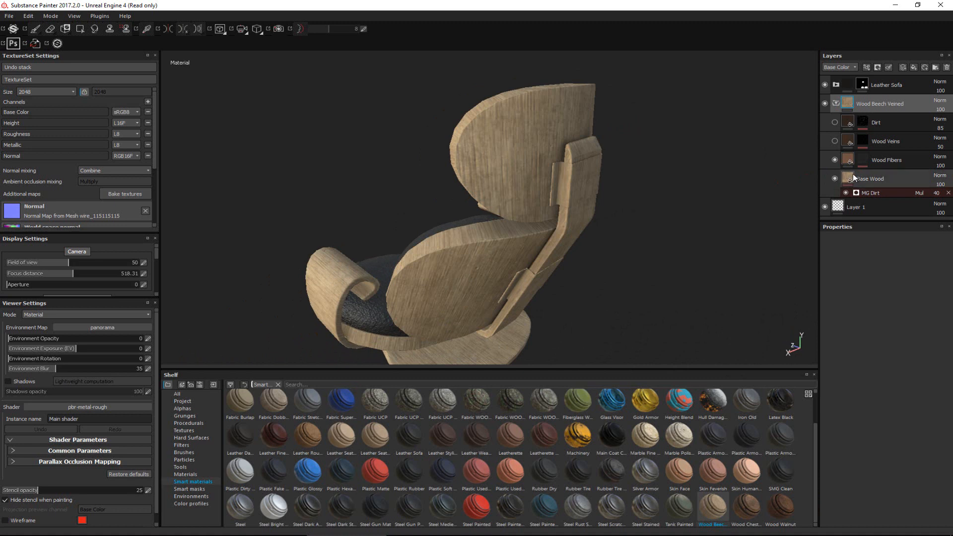
# Select the Base Wood layer, compare the wood with and without its MG Dirt effect, and leave the effect hidden.
pyautogui.click(852, 175)
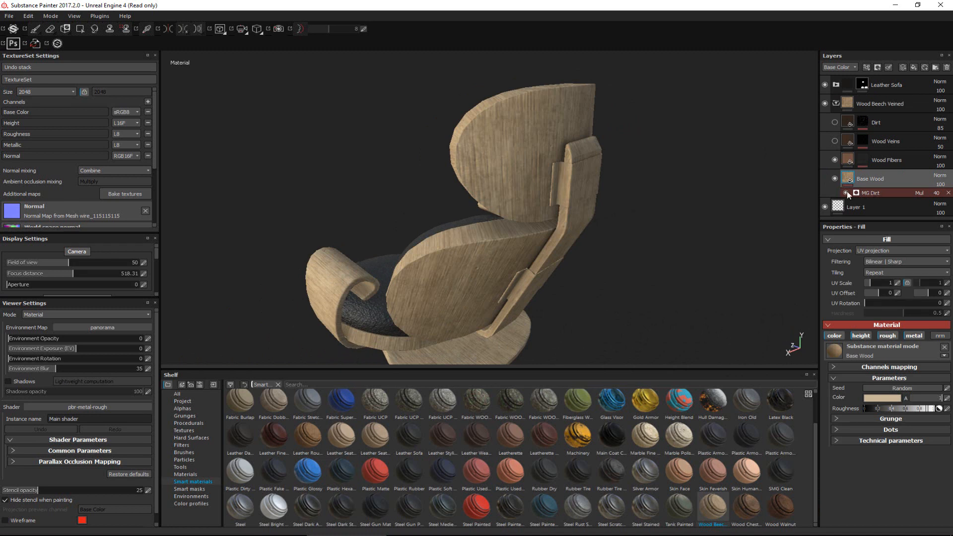
pyautogui.click(845, 192)
pyautogui.click(846, 192)
pyautogui.click(846, 193)
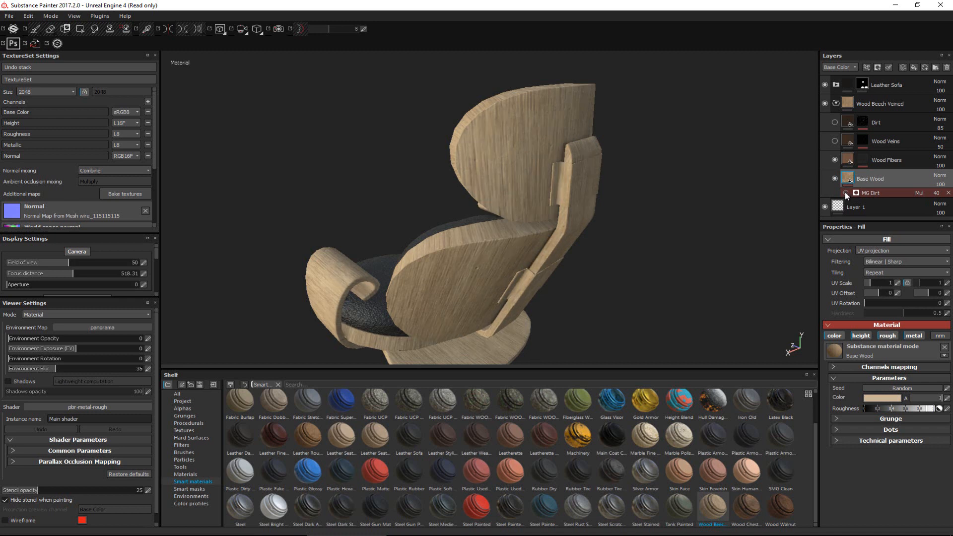
pyautogui.click(845, 192)
pyautogui.click(846, 194)
pyautogui.keyDown('alt'); pyautogui.moveTo(668, 199); pyautogui.dragTo(526, 162); pyautogui.keyUp('alt')
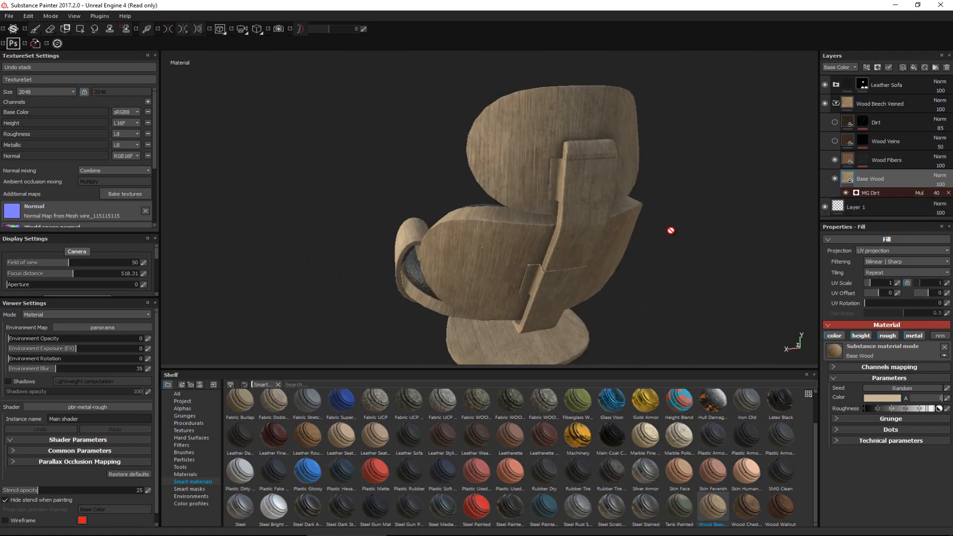
pyautogui.keyDown('alt'); pyautogui.moveTo(672, 229); pyautogui.dragTo(754, 226); pyautogui.keyUp('alt')
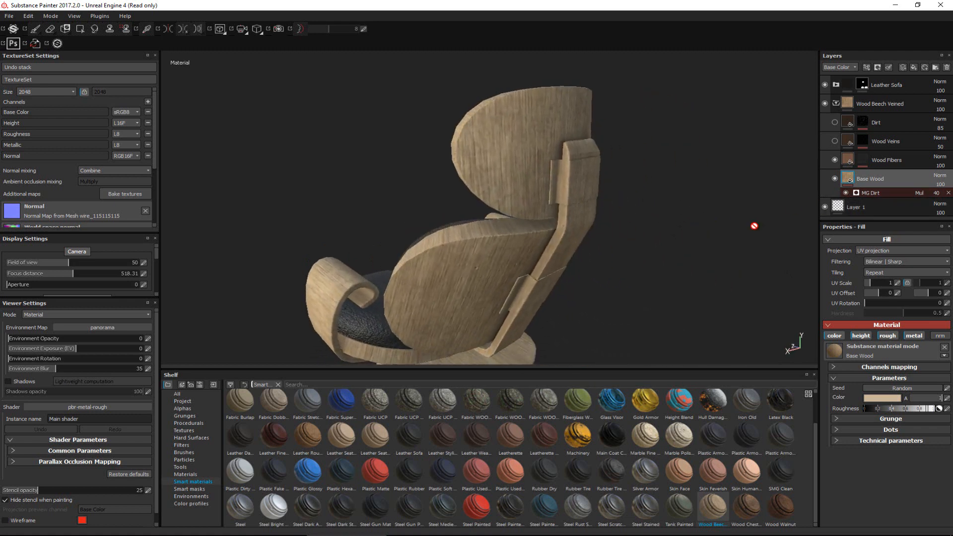
pyautogui.click(845, 192)
pyautogui.moveTo(443, 202)
pyautogui.keyDown('alt'); pyautogui.mouseDown()
pyautogui.moveTo(584, 187)
pyautogui.moveTo(673, 213)
pyautogui.moveTo(436, 202)
pyautogui.moveTo(355, 217)
pyautogui.moveTo(439, 202)
pyautogui.mouseUp(); pyautogui.keyUp('alt')
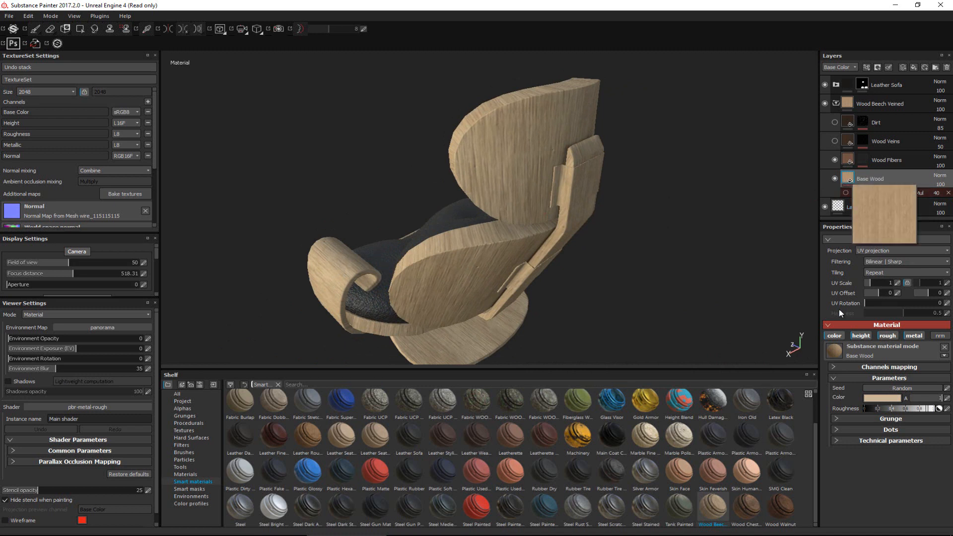
# Set the Base Wood color to a warmer light orange-brown, RGB 0.814, 0.680, 0.488.
pyautogui.click(877, 398)
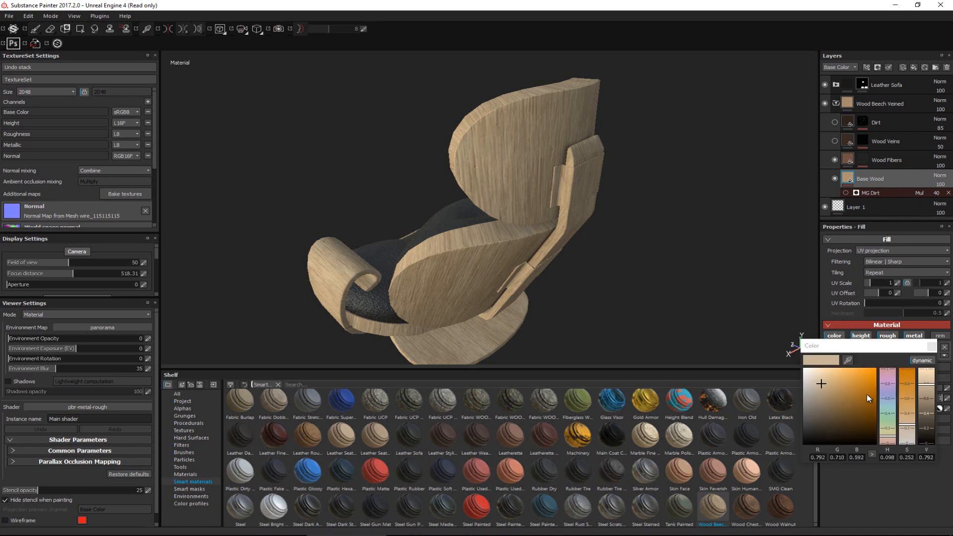
pyautogui.click(836, 379)
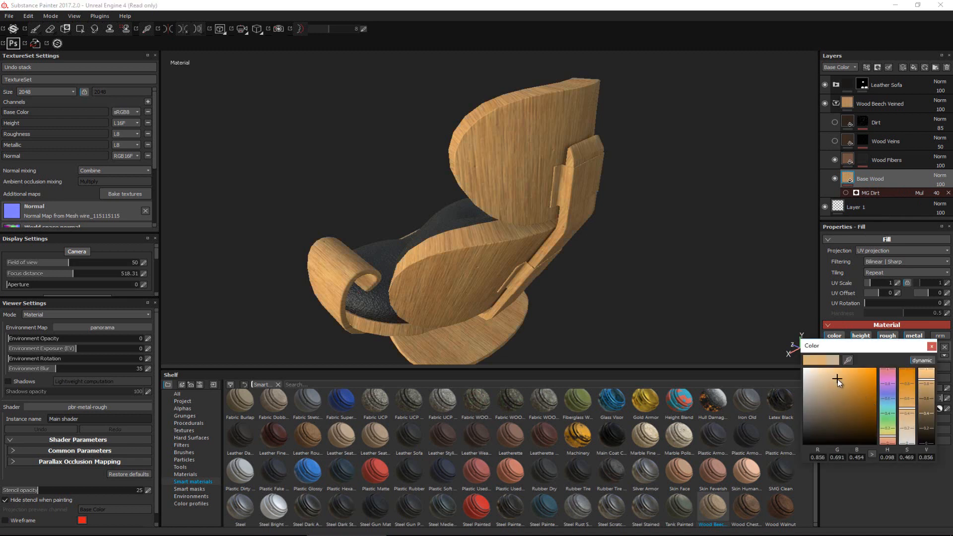
pyautogui.click(832, 381)
pyautogui.keyDown('alt'); pyautogui.moveTo(527, 298); pyautogui.dragTo(412, 213); pyautogui.keyUp('alt')
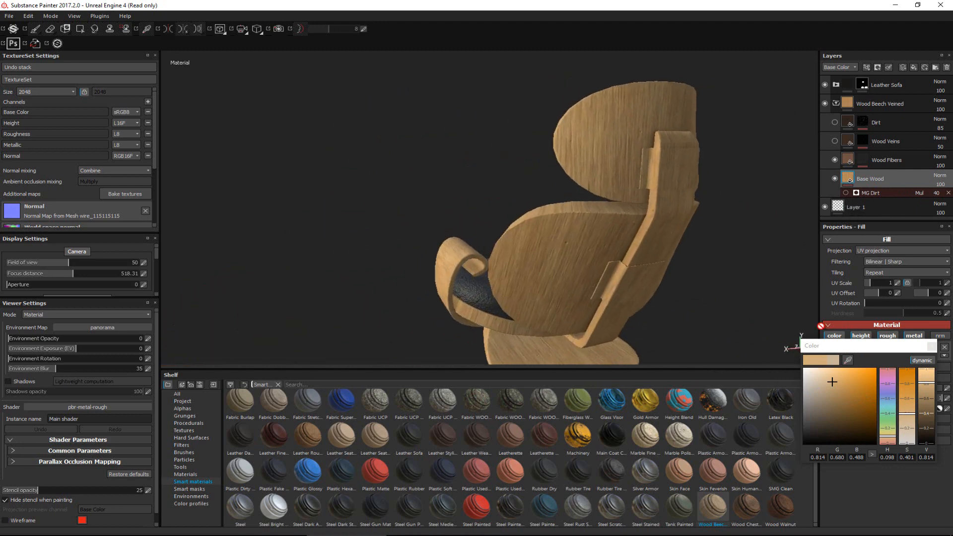
pyautogui.click(930, 347)
# Adjust the Base Wood roughness to a mid-grey while checking the shine on the armrest, and collapse the Wood Beech Veined folder.
pyautogui.moveTo(569, 235)
pyautogui.keyDown('alt'); pyautogui.mouseDown(button='middle')
pyautogui.moveTo(539, 227)
pyautogui.moveTo(549, 198)
pyautogui.mouseUp(button='middle'); pyautogui.keyUp('alt')
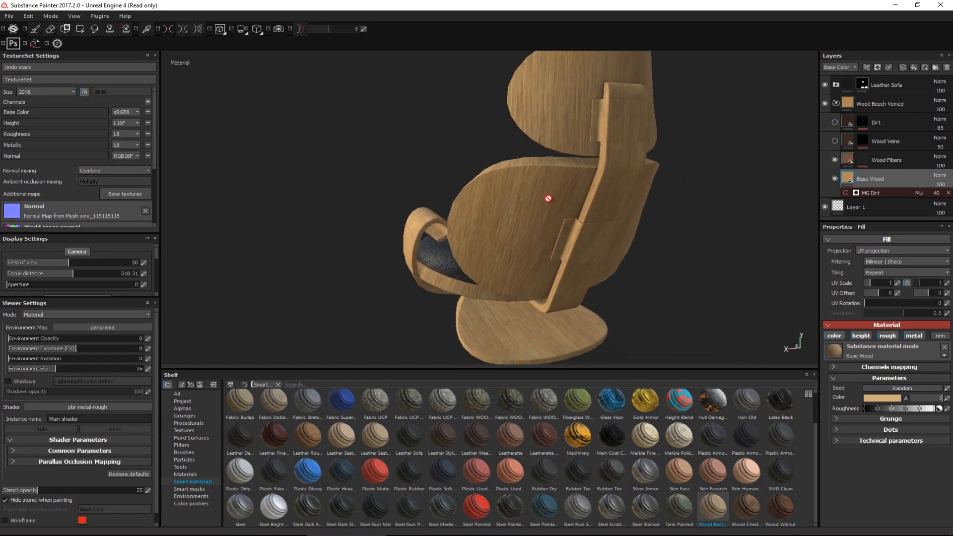
pyautogui.scroll(3, 501, 234)
pyautogui.keyDown('alt'); pyautogui.moveTo(694, 251); pyautogui.dragTo(445, 227); pyautogui.keyUp('alt')
pyautogui.keyDown('alt'); pyautogui.moveTo(607, 172); pyautogui.dragTo(511, 229); pyautogui.keyUp('alt')
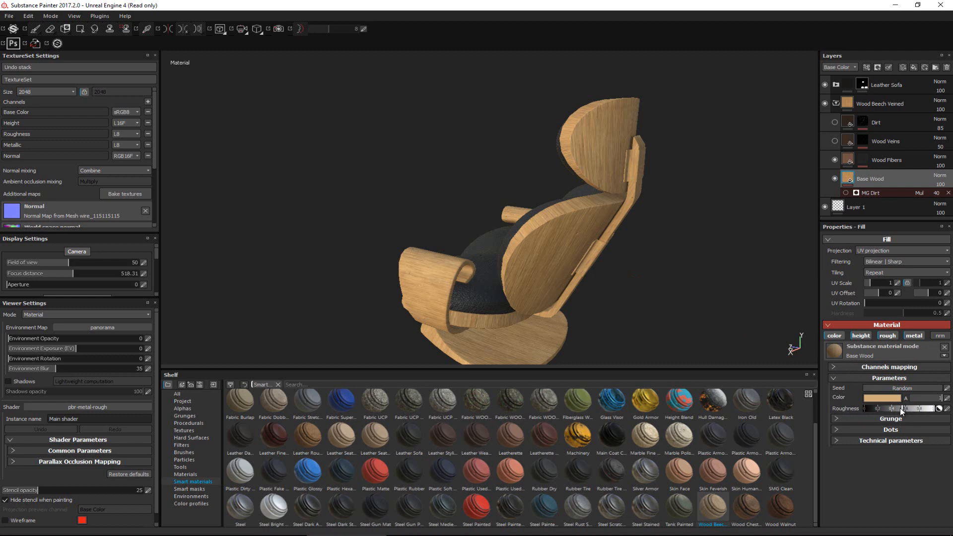
pyautogui.moveTo(891, 406); pyautogui.dragTo(888, 405)
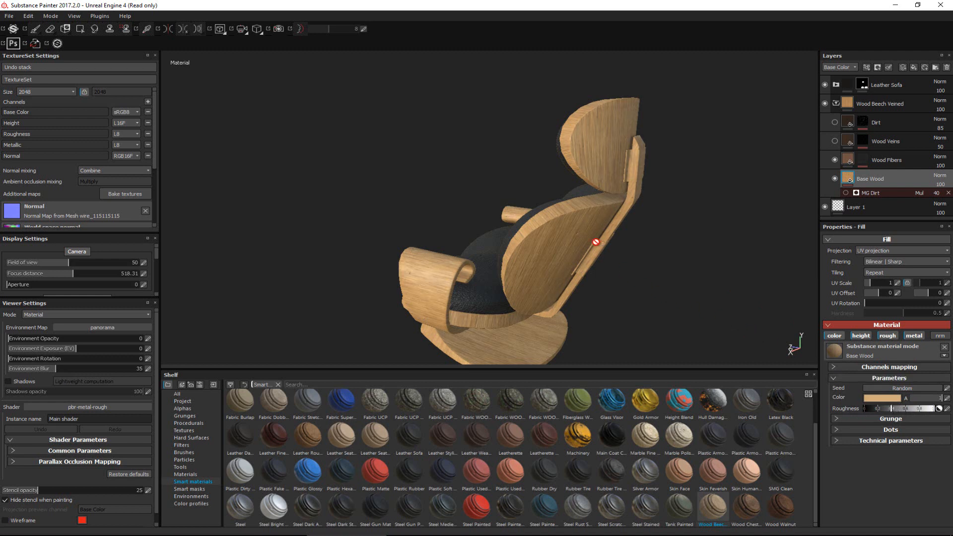
pyautogui.keyDown('alt'); pyautogui.moveTo(598, 249); pyautogui.dragTo(470, 266); pyautogui.keyUp('alt')
pyautogui.moveTo(470, 266)
pyautogui.keyDown('alt'); pyautogui.mouseDown(button='right')
pyautogui.moveTo(546, 299)
pyautogui.moveTo(625, 309)
pyautogui.mouseUp(button='right'); pyautogui.keyUp('alt')
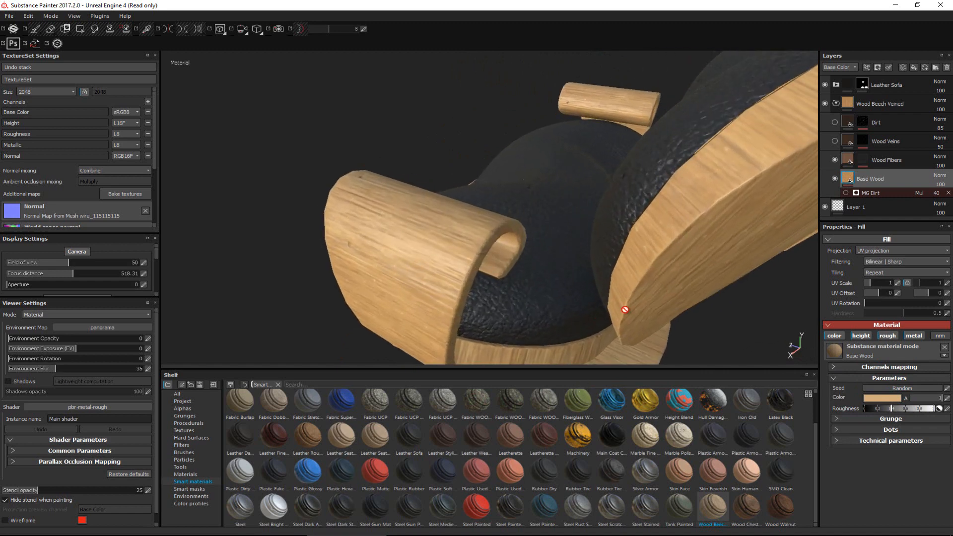
pyautogui.moveTo(874, 410)
pyautogui.mouseDown()
pyautogui.moveTo(865, 411)
pyautogui.moveTo(895, 410)
pyautogui.mouseUp()
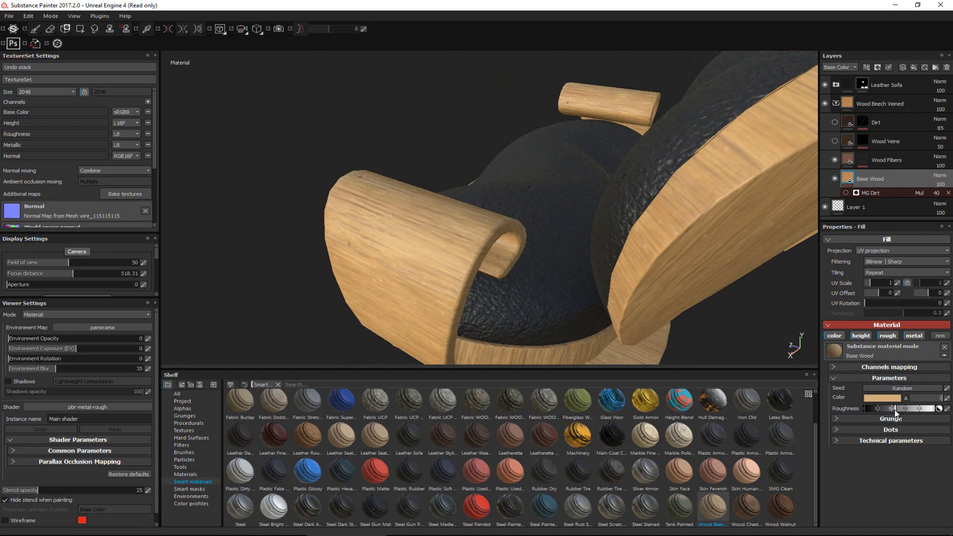
pyautogui.keyDown('alt'); pyautogui.moveTo(518, 258); pyautogui.dragTo(353, 236); pyautogui.keyUp('alt')
pyautogui.click(836, 104)
pyautogui.keyDown('alt'); pyautogui.moveTo(522, 230); pyautogui.dragTo(528, 165); pyautogui.keyUp('alt')
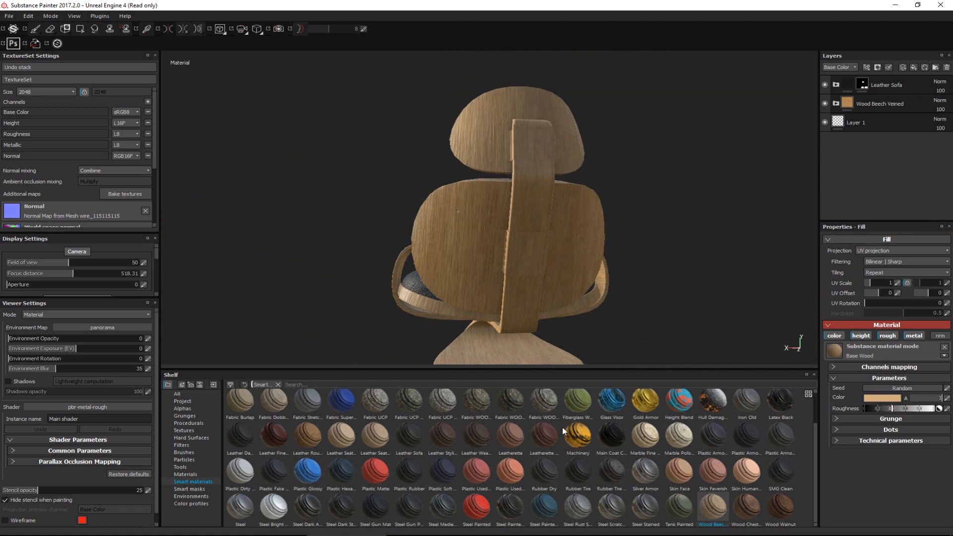
# Look through the metal smart materials and place Silver Armor between the Leather Sofa and Wood Beech Veined folders.
pyautogui.click(245, 508)
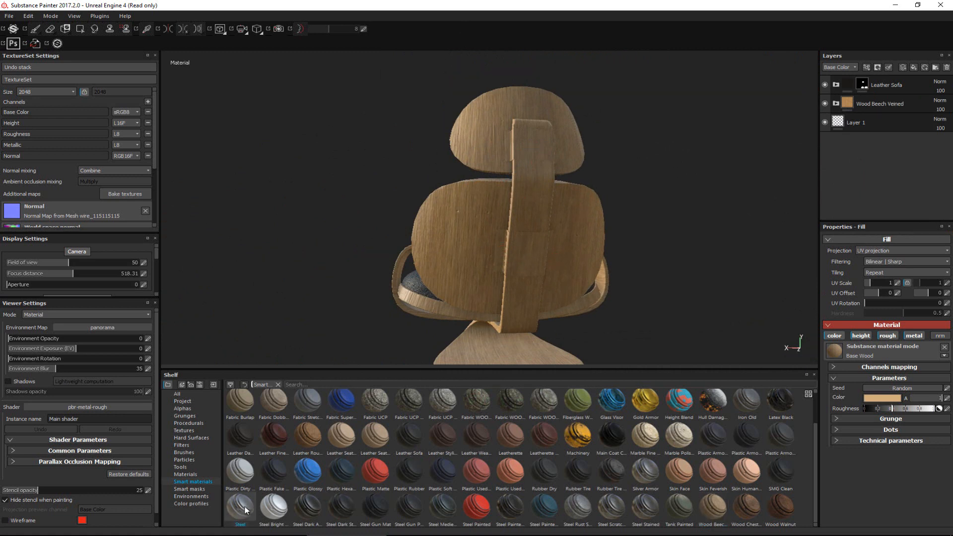
pyautogui.scroll(1, 471, 449)
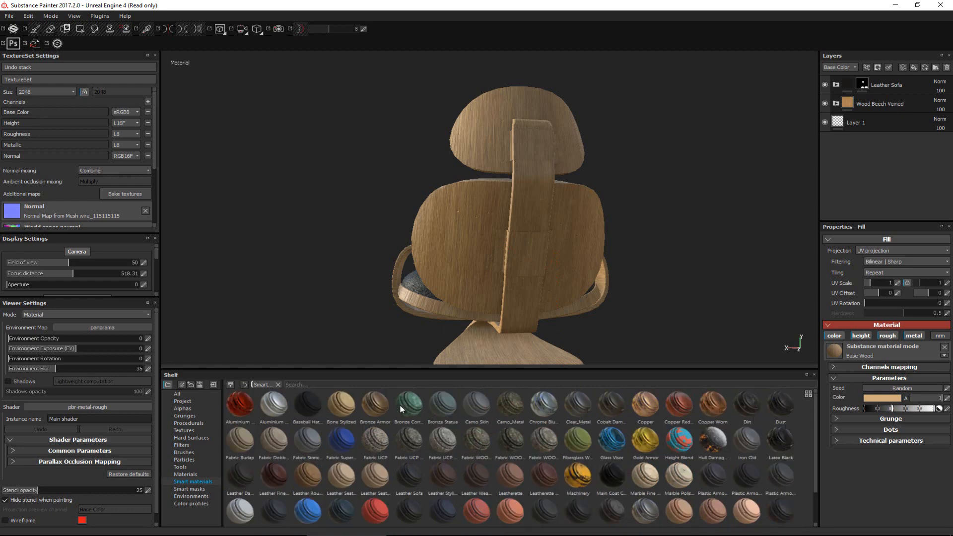
pyautogui.scroll(-1, 511, 454)
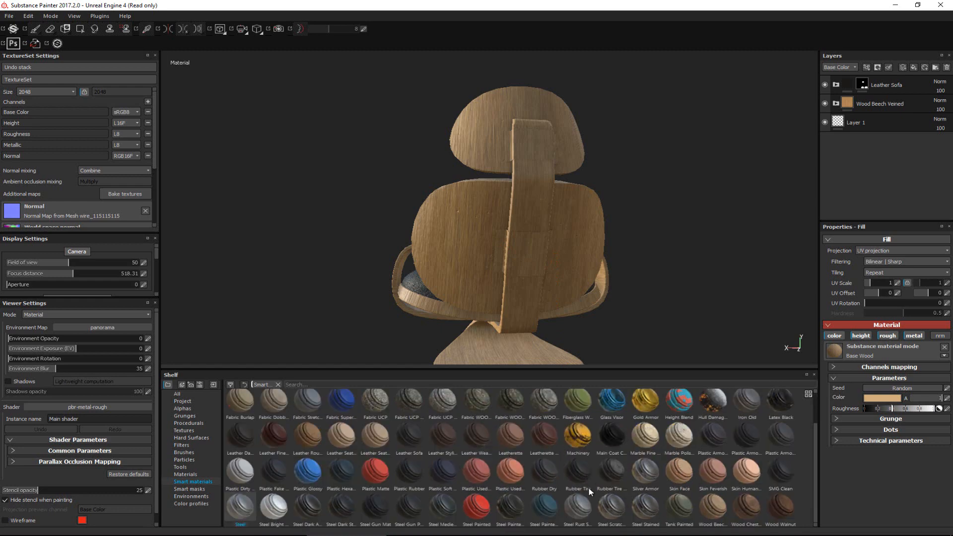
pyautogui.click(646, 472)
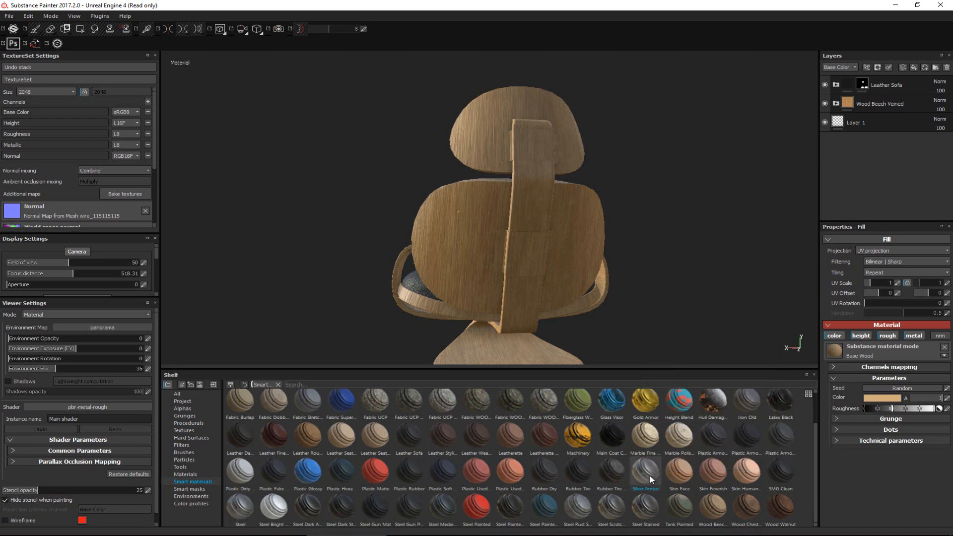
pyautogui.moveTo(650, 476)
pyautogui.mouseDown()
pyautogui.moveTo(840, 229)
pyautogui.moveTo(886, 128)
pyautogui.moveTo(888, 96)
pyautogui.mouseUp()
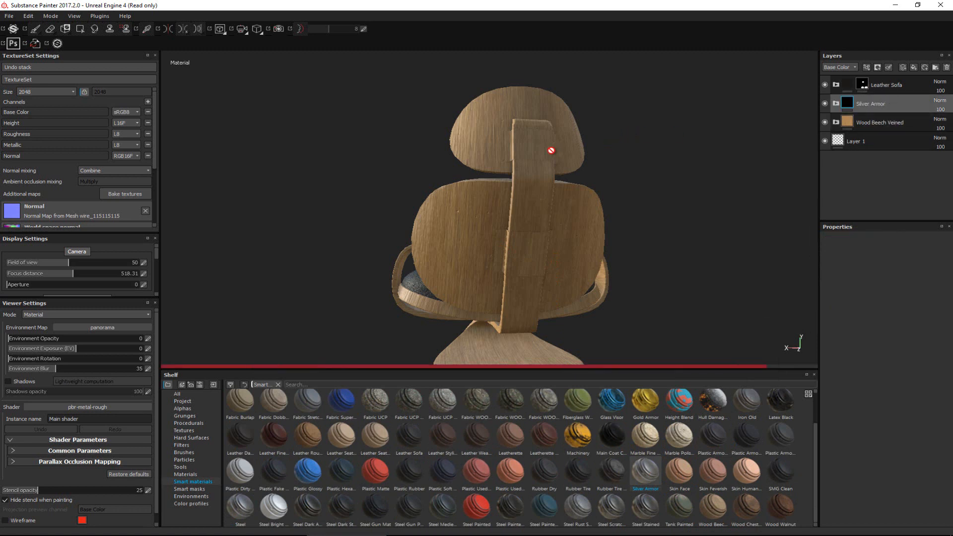
pyautogui.keyDown('alt'); pyautogui.moveTo(539, 137); pyautogui.dragTo(570, 343, button='right'); pyautogui.keyUp('alt')
pyautogui.keyDown('alt'); pyautogui.moveTo(511, 265); pyautogui.dragTo(740, 167); pyautogui.keyUp('alt')
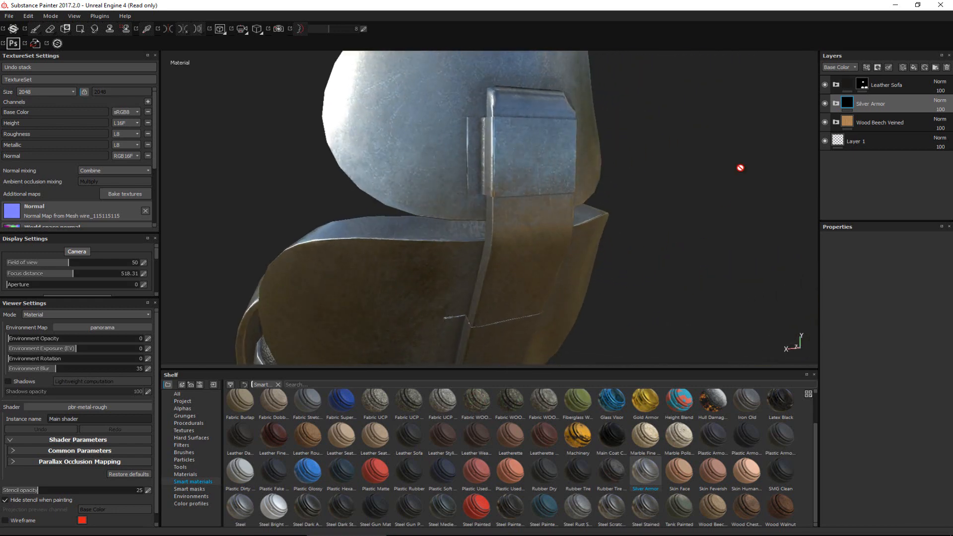
# Add a black mask to the Silver Armor folder.
pyautogui.rightClick(858, 107)
pyautogui.click(874, 120)
pyautogui.press('1')
# Reveal Silver Armor on the upper and lower brackets of the back support with mesh-mode Polygon Fill.
pyautogui.click(81, 29)
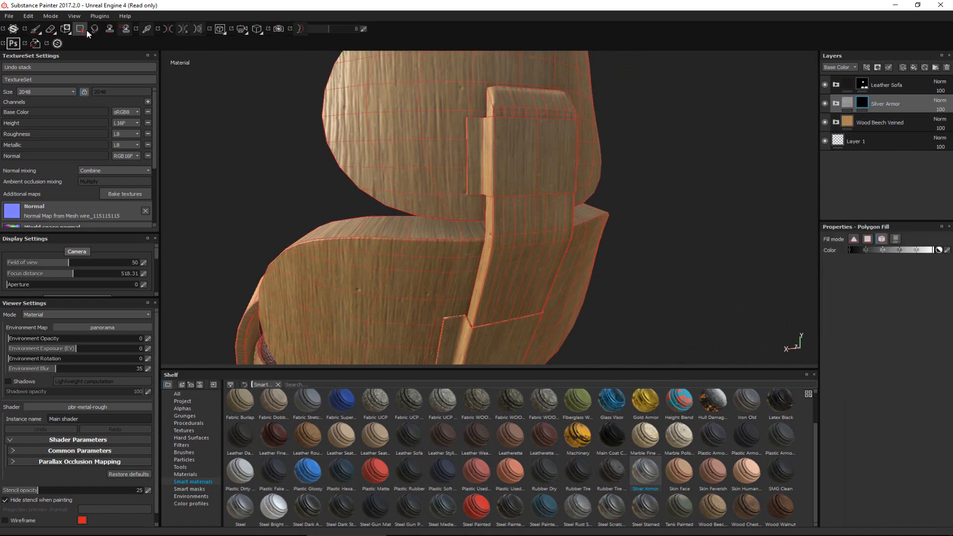
pyautogui.click(546, 140)
pyautogui.keyDown('alt'); pyautogui.moveTo(523, 198); pyautogui.dragTo(539, 62, button='middle'); pyautogui.keyUp('alt')
pyautogui.click(500, 223)
pyautogui.keyDown('alt'); pyautogui.moveTo(502, 221); pyautogui.dragTo(624, 42, button='middle'); pyautogui.keyUp('alt')
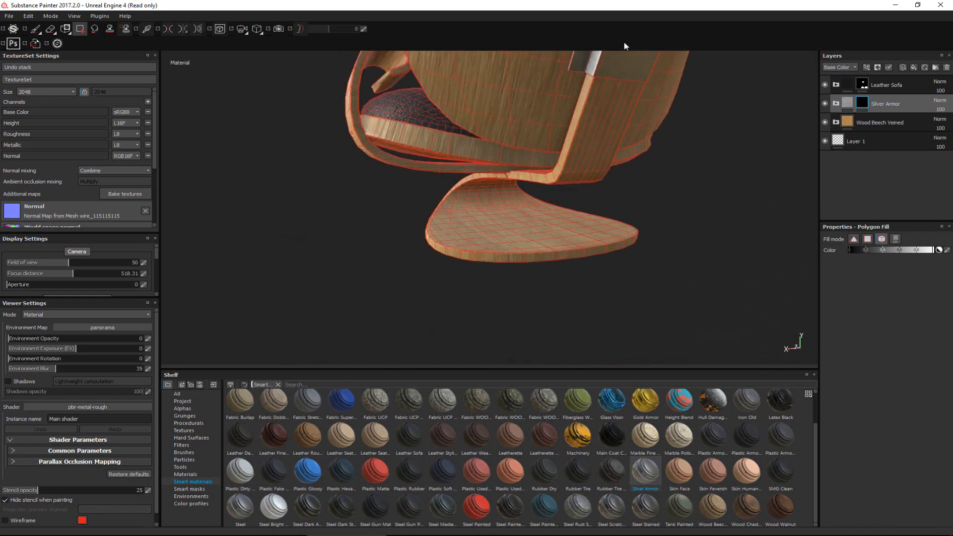
# Try to reveal Silver Armor on the small bracket joining the support to the base under the seat, and undo the fill.
pyautogui.keyDown('alt'); pyautogui.moveTo(624, 46); pyautogui.dragTo(523, 159); pyautogui.keyUp('alt')
pyautogui.click(523, 157)
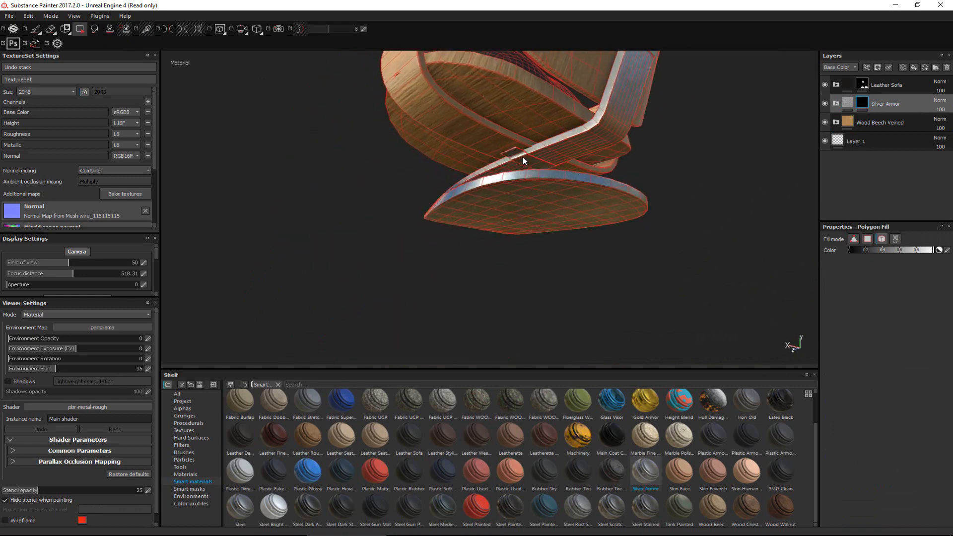
pyautogui.keyDown('alt'); pyautogui.moveTo(524, 130); pyautogui.dragTo(528, 214, button='right'); pyautogui.keyUp('alt')
pyautogui.keyDown('alt'); pyautogui.moveTo(528, 214); pyautogui.dragTo(709, 203); pyautogui.keyUp('alt')
pyautogui.click(550, 173)
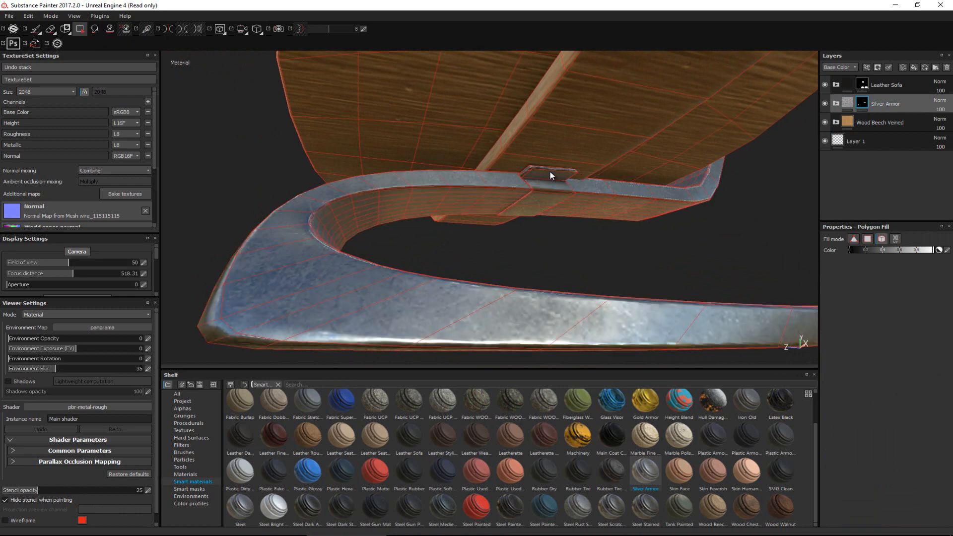
pyautogui.click(550, 175)
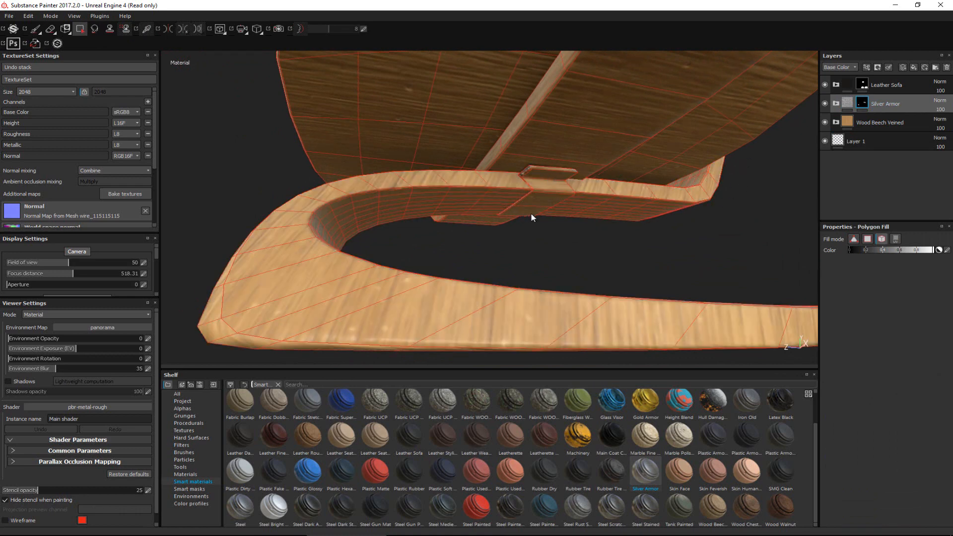
# Reveal Silver Armor on the small bracket joining the support to the base under the seat with UV-chunk Polygon Fill.
pyautogui.click(896, 239)
pyautogui.click(557, 192)
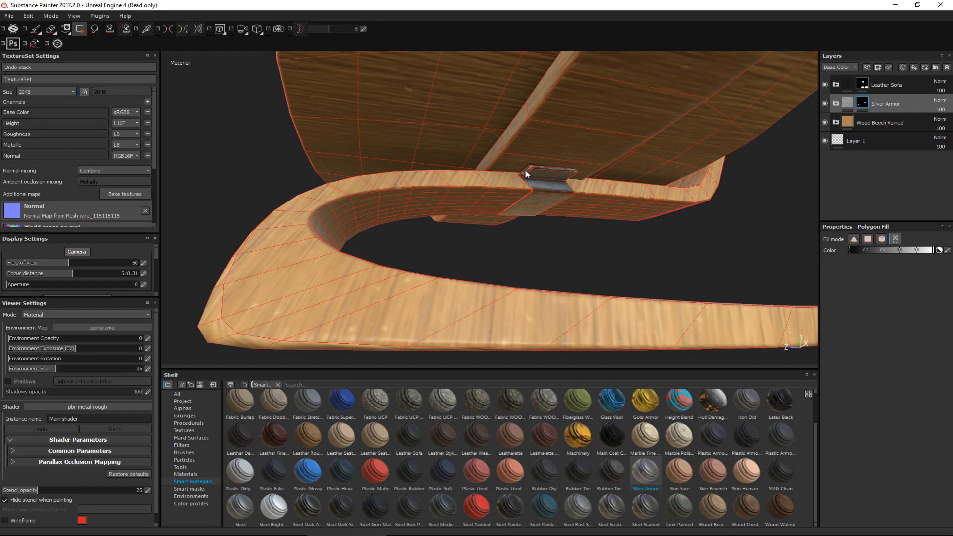
pyautogui.keyDown('alt'); pyautogui.moveTo(526, 173); pyautogui.dragTo(389, 198); pyautogui.keyUp('alt')
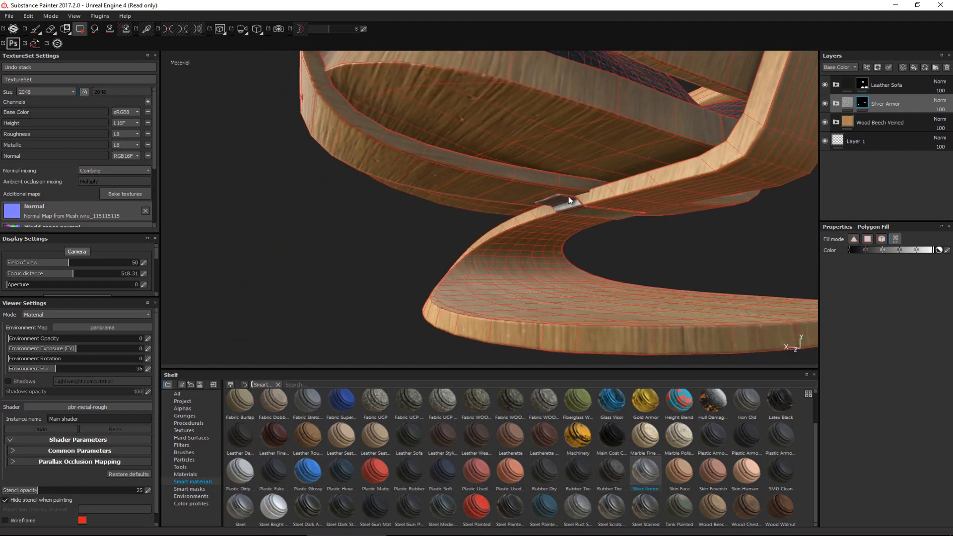
# Examine the Silver Armor finish on the back support's brackets from several angles, closing in on the upper bracket.
pyautogui.keyDown('alt'); pyautogui.moveTo(571, 200); pyautogui.dragTo(595, 80, button='right'); pyautogui.keyUp('alt')
pyautogui.keyDown('alt'); pyautogui.moveTo(590, 94); pyautogui.dragTo(492, 293, button='middle'); pyautogui.keyUp('alt')
pyautogui.moveTo(617, 192)
pyautogui.keyDown('alt'); pyautogui.mouseDown()
pyautogui.moveTo(462, 195)
pyautogui.moveTo(581, 228)
pyautogui.moveTo(489, 238)
pyautogui.mouseUp(); pyautogui.keyUp('alt')
pyautogui.keyDown('alt'); pyautogui.moveTo(489, 238); pyautogui.dragTo(484, 178, button='right'); pyautogui.keyUp('alt')
pyautogui.moveTo(484, 179)
pyautogui.keyDown('alt'); pyautogui.mouseDown()
pyautogui.moveTo(633, 150)
pyautogui.moveTo(766, 166)
pyautogui.moveTo(485, 145)
pyautogui.moveTo(319, 145)
pyautogui.moveTo(392, 173)
pyautogui.moveTo(509, 160)
pyautogui.moveTo(480, 210)
pyautogui.moveTo(461, 208)
pyautogui.mouseUp(); pyautogui.keyUp('alt')
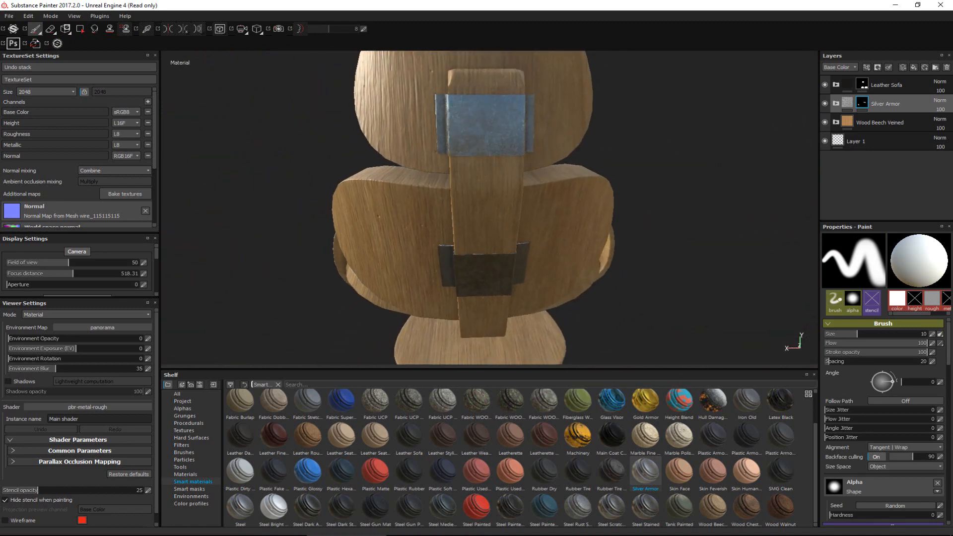
pyautogui.keyDown('alt'); pyautogui.moveTo(468, 153); pyautogui.dragTo(472, 81, button='right'); pyautogui.keyUp('alt')
pyautogui.keyDown('alt'); pyautogui.moveTo(472, 81); pyautogui.dragTo(459, 201); pyautogui.keyUp('alt')
pyautogui.moveTo(507, 203)
pyautogui.keyDown('alt'); pyautogui.mouseDown(button='right')
pyautogui.moveTo(556, 363)
pyautogui.moveTo(514, 314)
pyautogui.moveTo(520, 353)
pyautogui.mouseUp(button='right'); pyautogui.keyUp('alt')
pyautogui.keyDown('alt'); pyautogui.moveTo(498, 262); pyautogui.dragTo(513, 236, button='middle'); pyautogui.keyUp('alt')
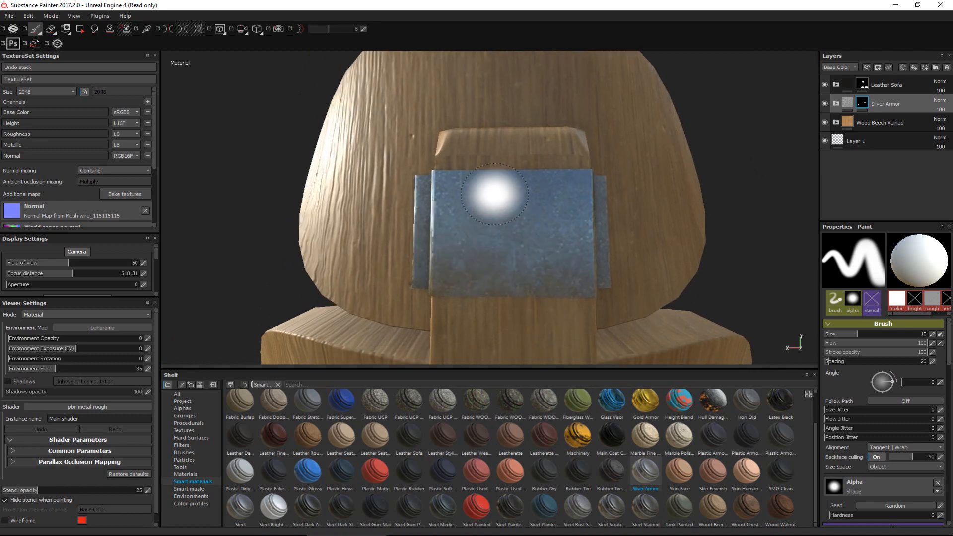
pyautogui.keyDown('alt'); pyautogui.moveTo(495, 193); pyautogui.dragTo(643, 188); pyautogui.keyUp('alt')
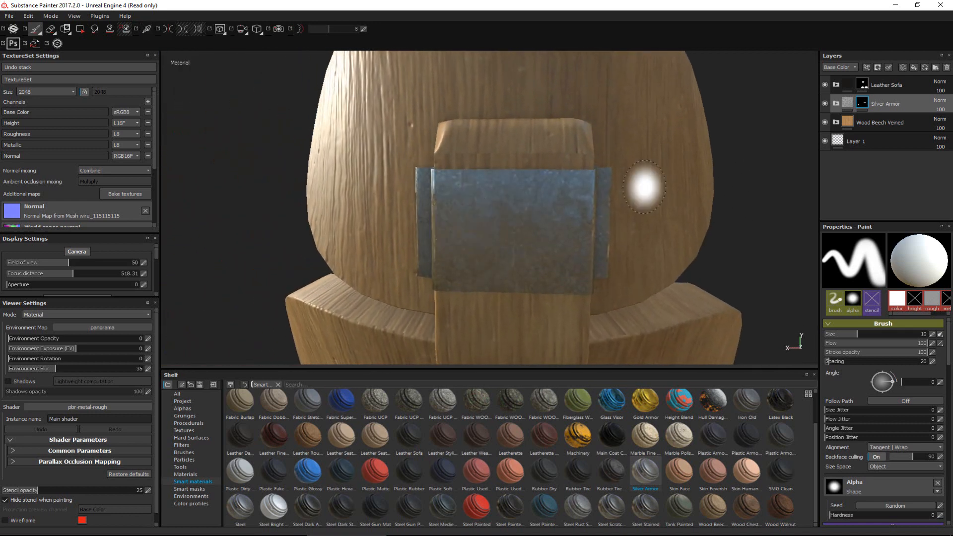
# Add a paint layer above Silver Armor and turn off its brush's color, roughness and metallic channels, leaving height and normal.
pyautogui.click(903, 67)
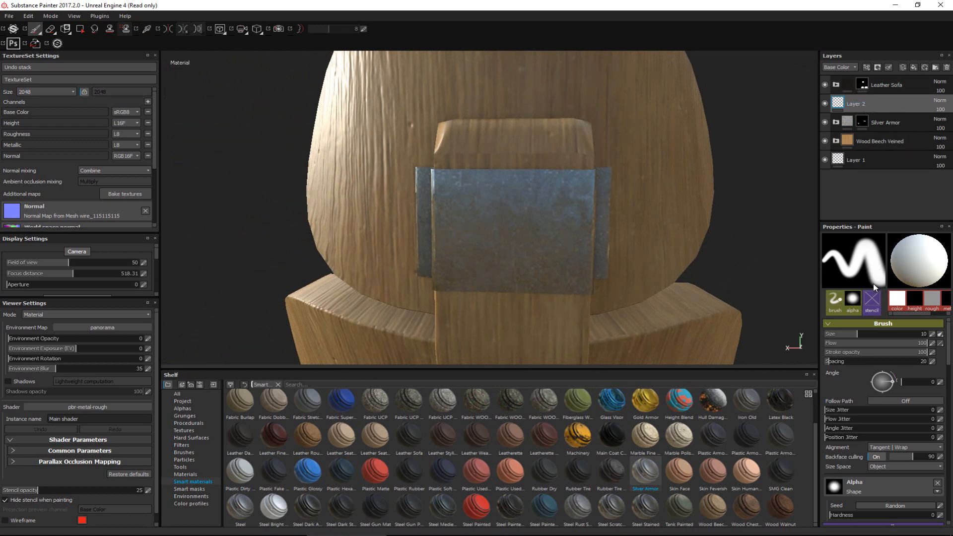
pyautogui.scroll(-5, 892, 366)
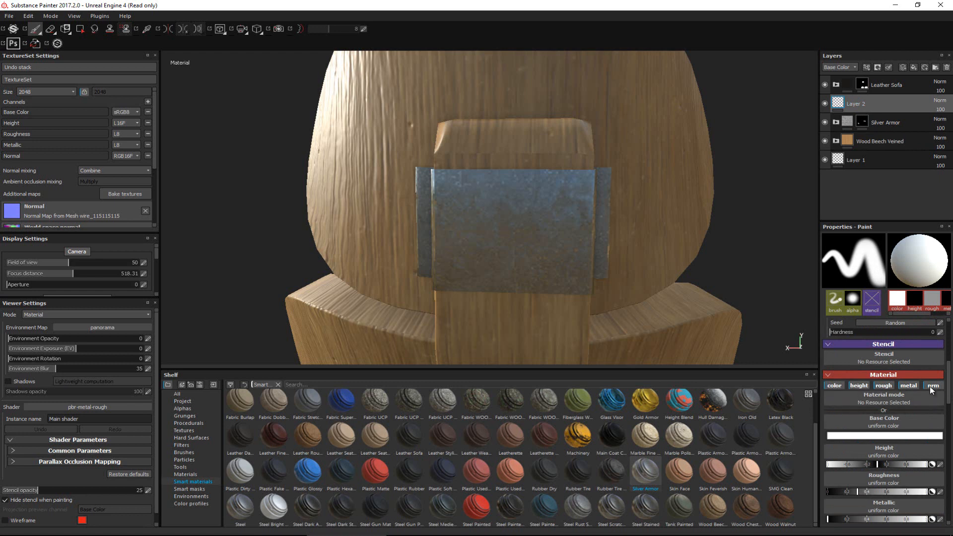
pyautogui.click(907, 386)
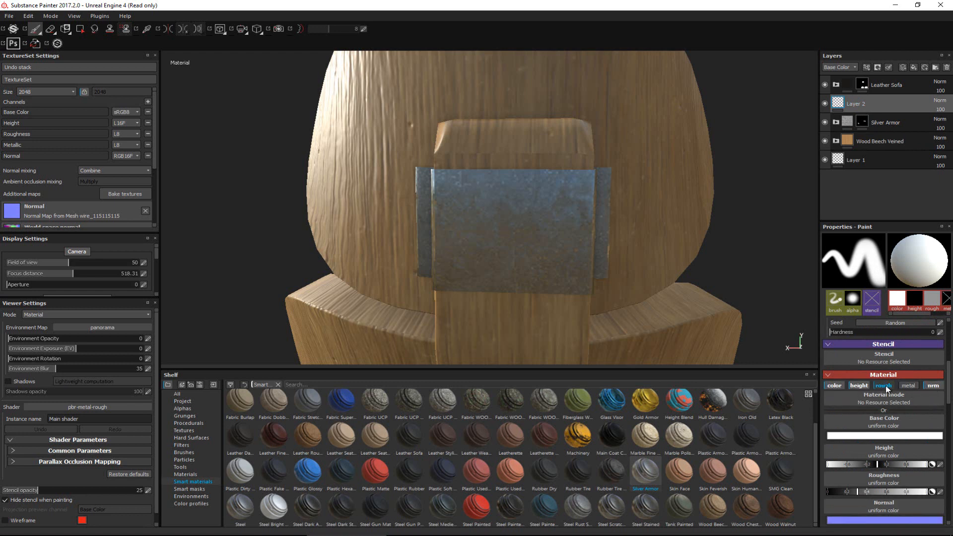
pyautogui.click(883, 386)
pyautogui.click(836, 386)
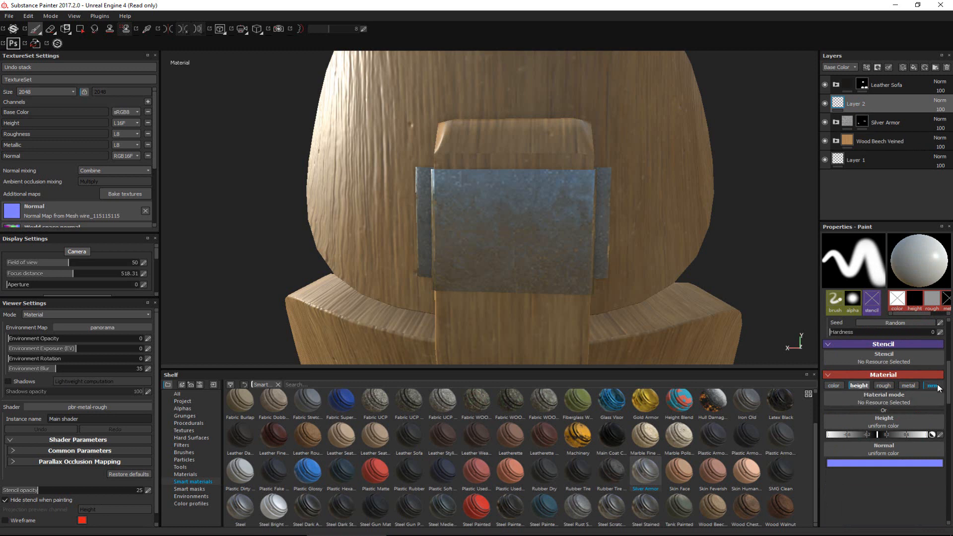
# Look through the Hard Surfaces screws and assign Screw Cross Round to the brush's normal channel.
pyautogui.keyDown('alt'); pyautogui.moveTo(512, 269); pyautogui.dragTo(509, 225, button='right'); pyautogui.keyUp('alt')
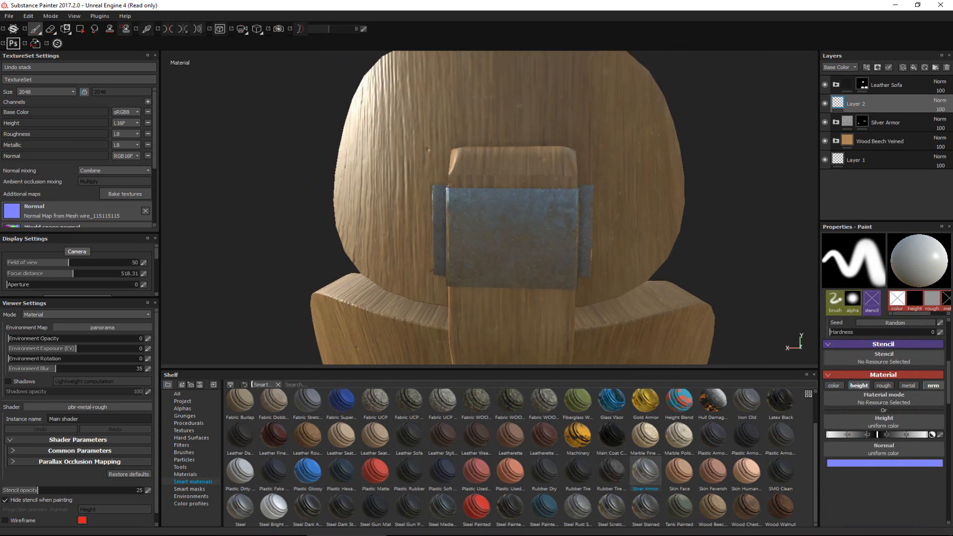
pyautogui.moveTo(509, 225)
pyautogui.keyDown('alt'); pyautogui.mouseDown()
pyautogui.moveTo(520, 132)
pyautogui.moveTo(518, 149)
pyautogui.moveTo(498, 132)
pyautogui.mouseUp(); pyautogui.keyUp('alt')
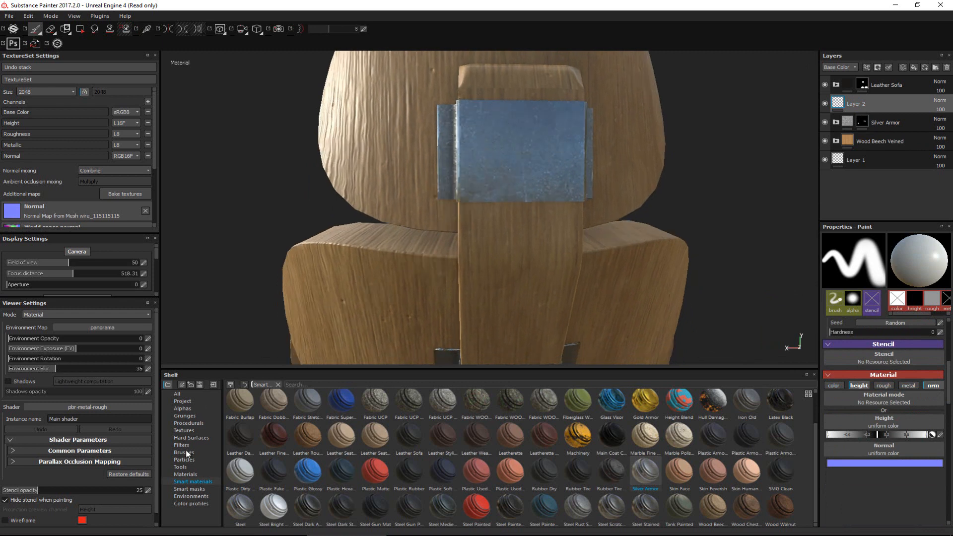
pyautogui.click(194, 438)
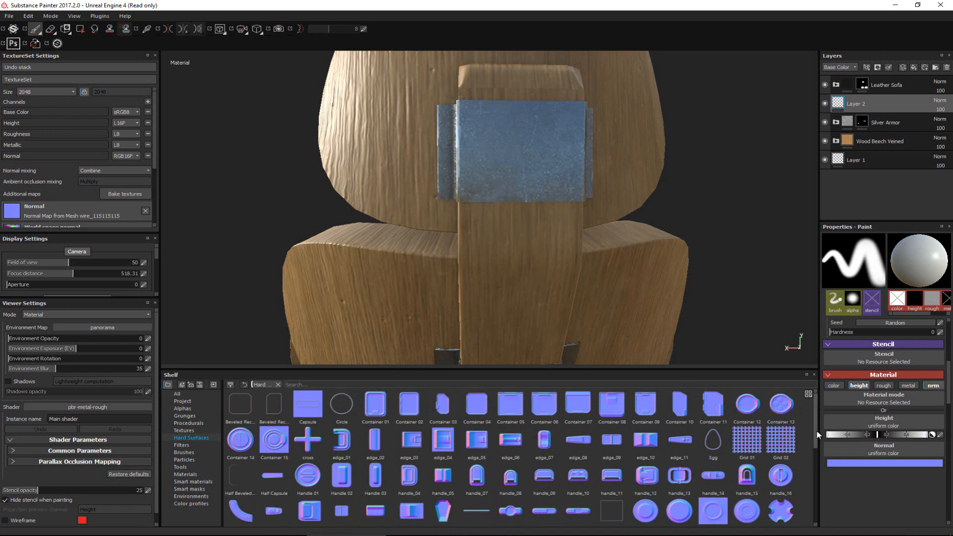
pyautogui.moveTo(817, 432); pyautogui.dragTo(817, 464)
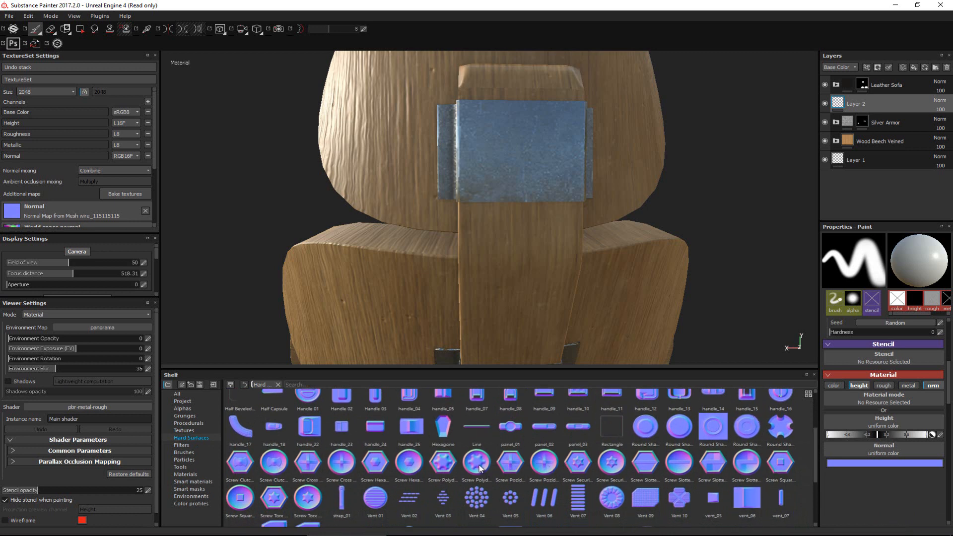
pyautogui.moveTo(479, 467)
pyautogui.moveTo(305, 466)
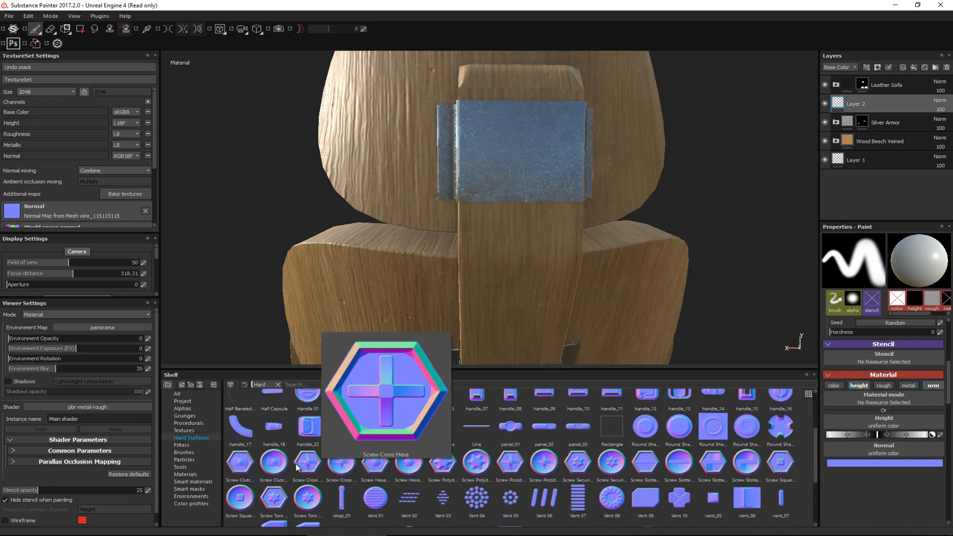
pyautogui.moveTo(248, 498)
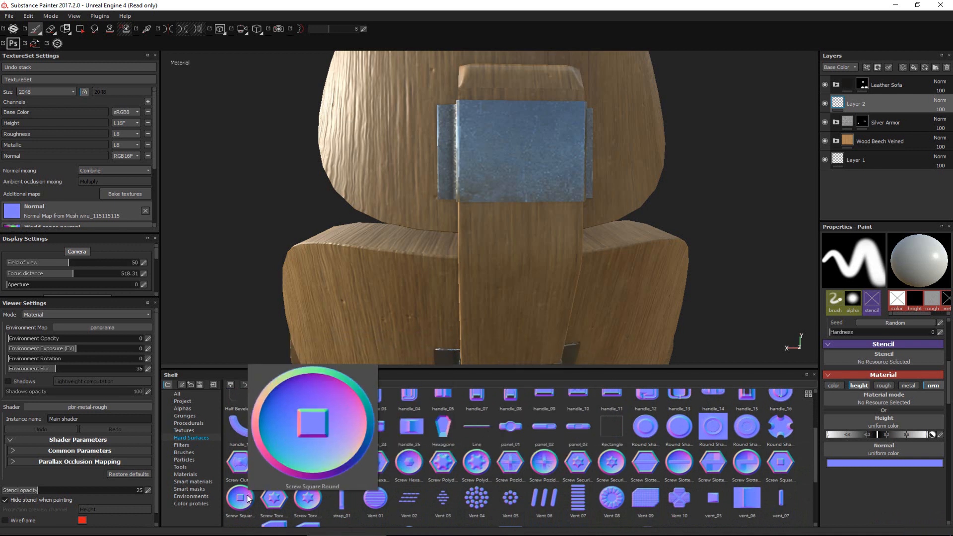
pyautogui.moveTo(634, 435)
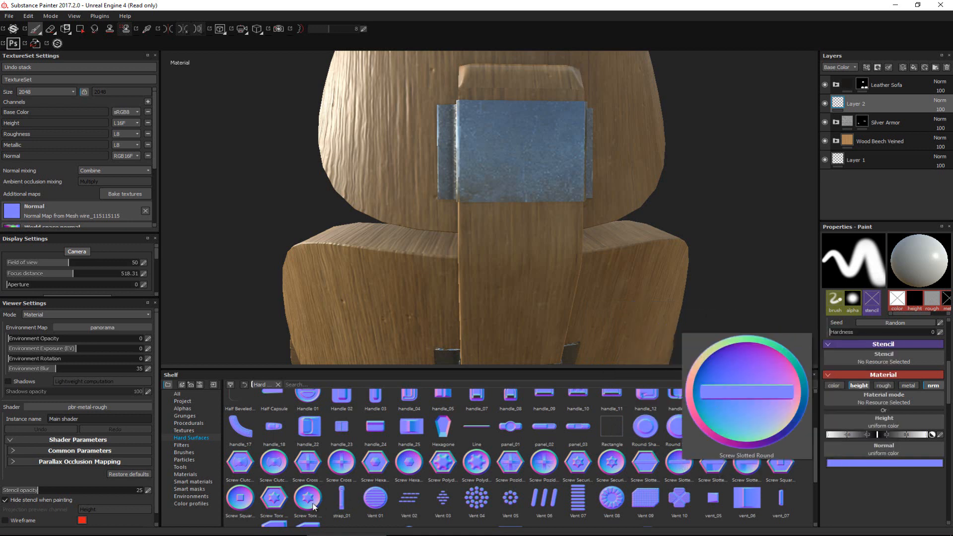
pyautogui.click(243, 500)
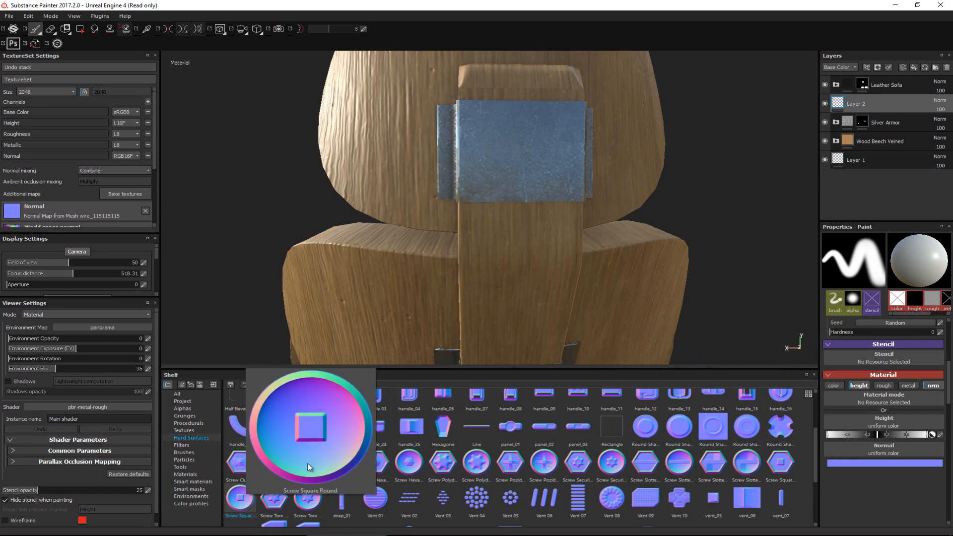
pyautogui.click(307, 464)
pyautogui.click(349, 471)
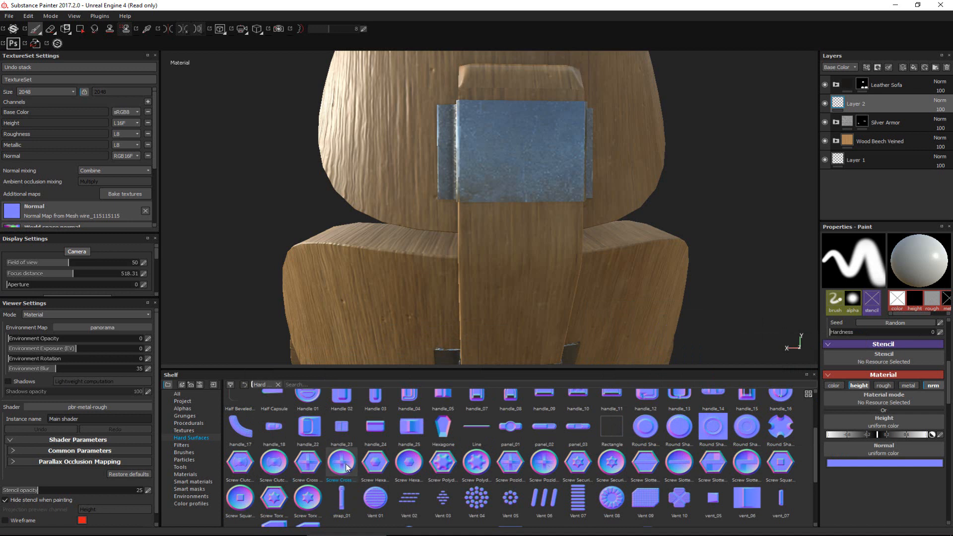
pyautogui.moveTo(347, 468)
pyautogui.mouseDown()
pyautogui.moveTo(609, 474)
pyautogui.moveTo(889, 450)
pyautogui.mouseUp()
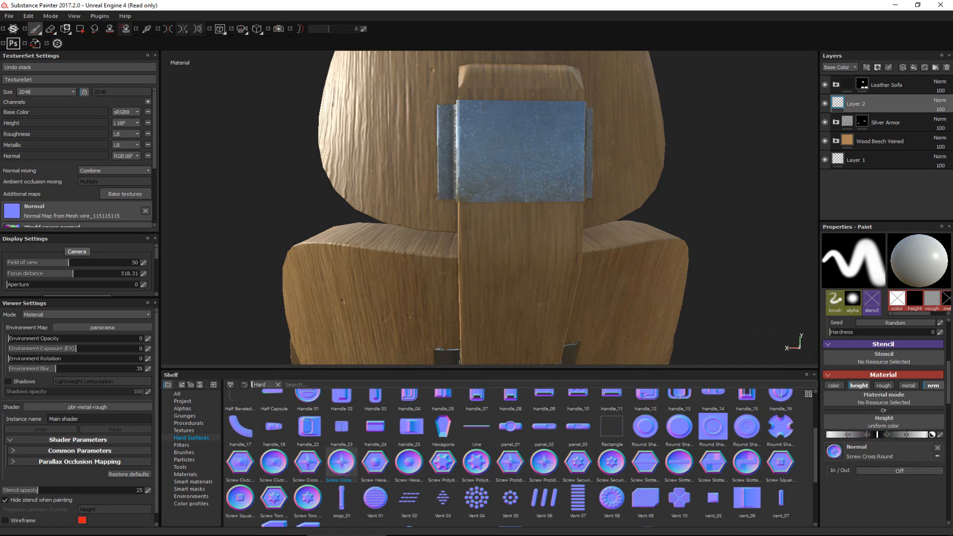
# Shrink the brush and stamp a cross-head screw in each of the four corners of the upper bracket's main plate.
pyautogui.keyDown('alt'); pyautogui.moveTo(475, 122); pyautogui.dragTo(491, 238, button='right'); pyautogui.keyUp('alt')
pyautogui.moveTo(491, 238)
pyautogui.keyDown('alt'); pyautogui.mouseDown()
pyautogui.moveTo(487, 222)
pyautogui.moveTo(489, 242)
pyautogui.mouseUp(); pyautogui.keyUp('alt')
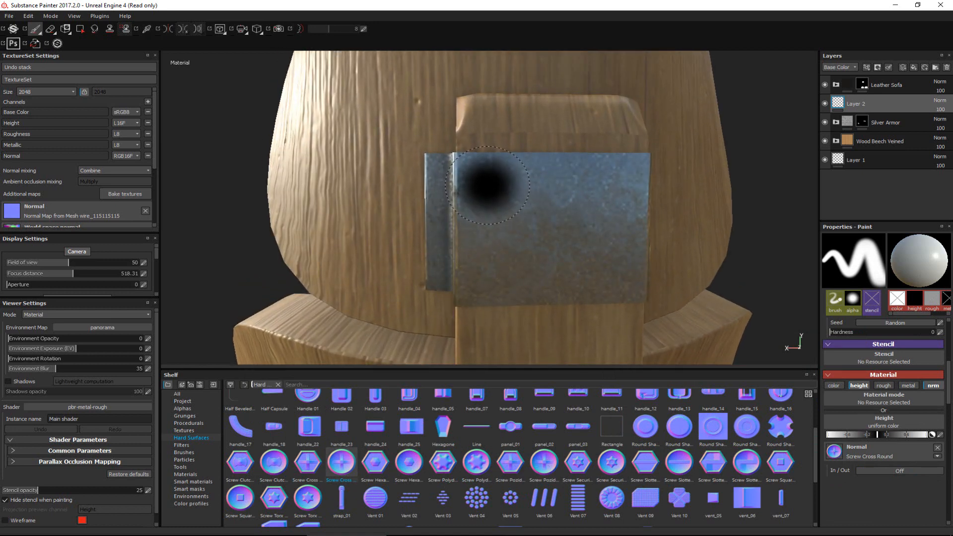
pyautogui.moveTo(606, 242)
pyautogui.keyDown('alt'); pyautogui.mouseDown()
pyautogui.moveTo(695, 233)
pyautogui.moveTo(522, 209)
pyautogui.mouseUp(); pyautogui.keyUp('alt')
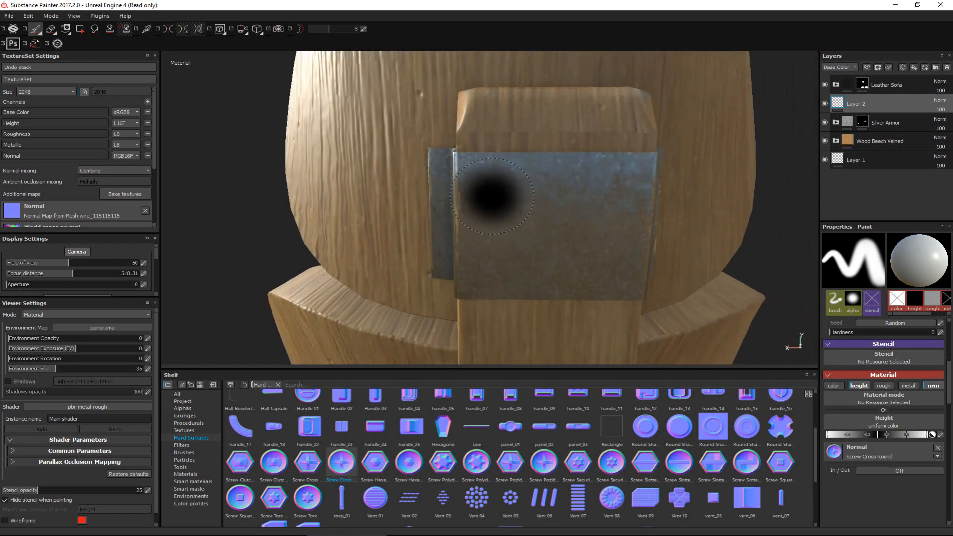
pyautogui.press('[')
pyautogui.press('[')
pyautogui.press('[')
pyautogui.press('[')
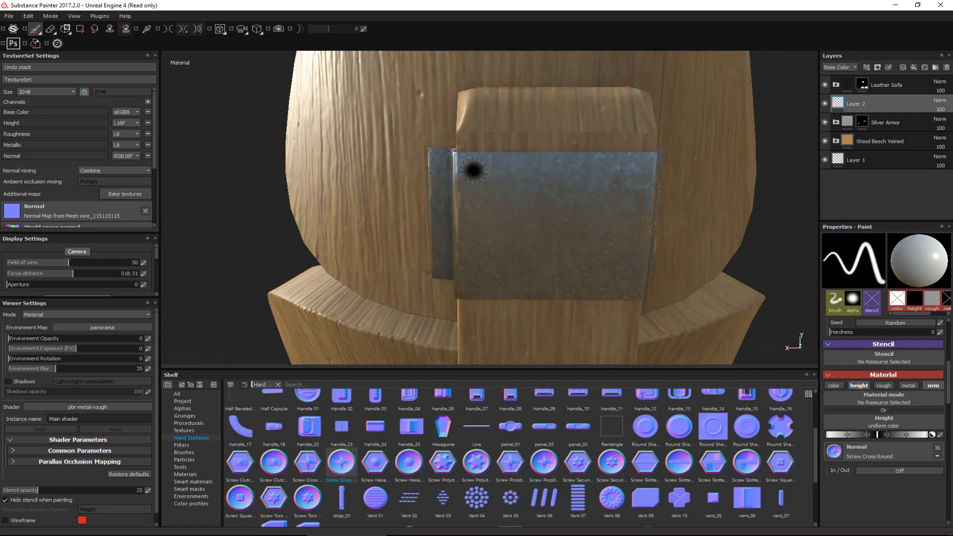
pyautogui.click(474, 171)
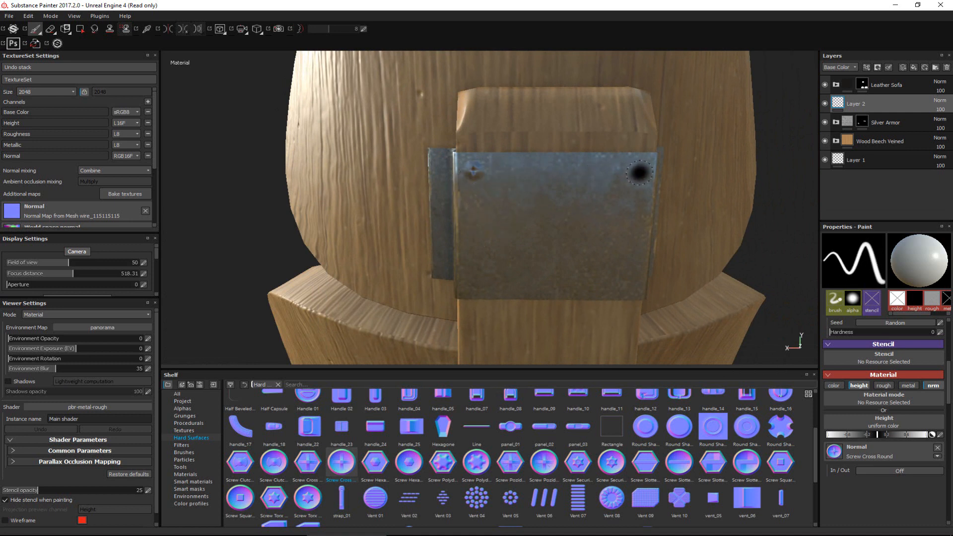
pyautogui.click(640, 170)
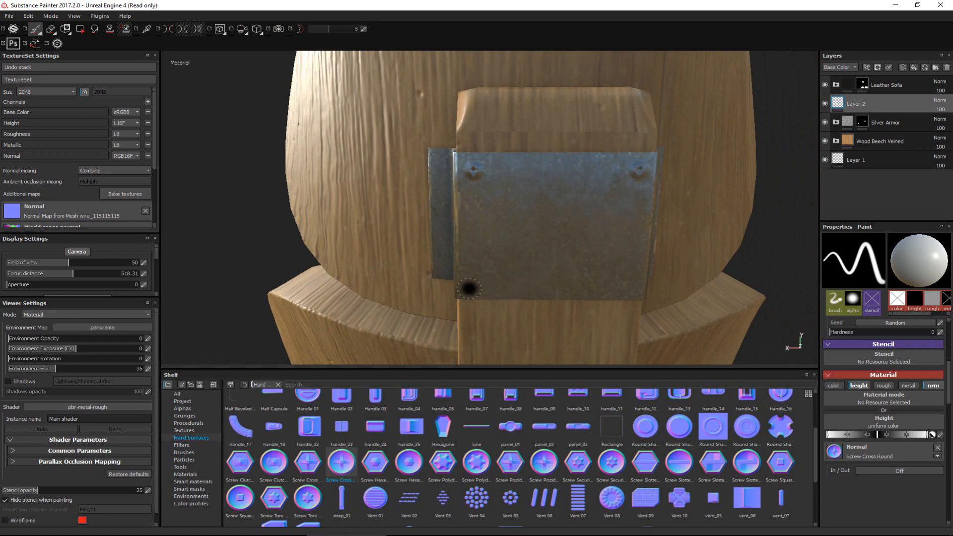
pyautogui.click(470, 286)
pyautogui.click(632, 285)
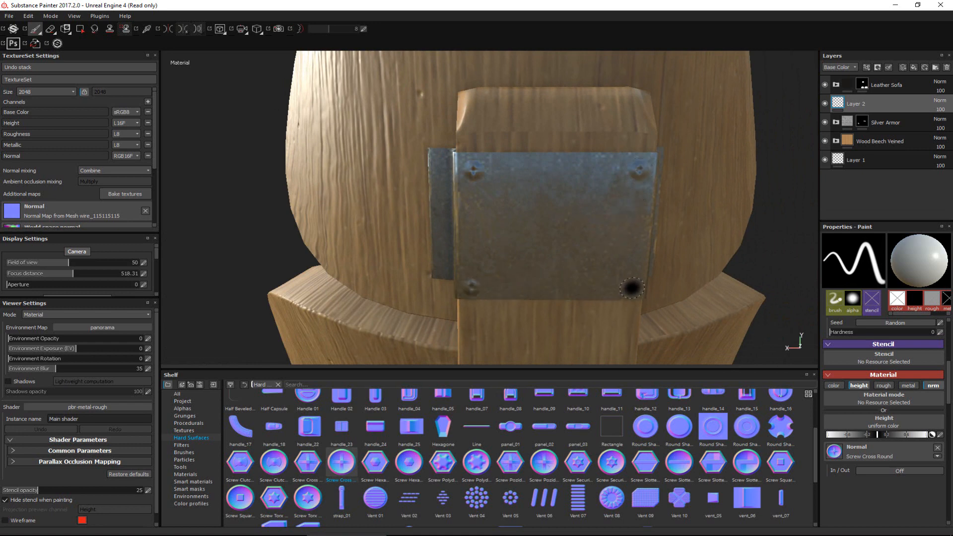
# Stamp cross-head screws at the upper and lower ends of both side flanges of the upper bracket.
pyautogui.moveTo(470, 284)
pyautogui.keyDown('alt'); pyautogui.mouseDown()
pyautogui.moveTo(445, 241)
pyautogui.moveTo(463, 221)
pyautogui.mouseUp(); pyautogui.keyUp('alt')
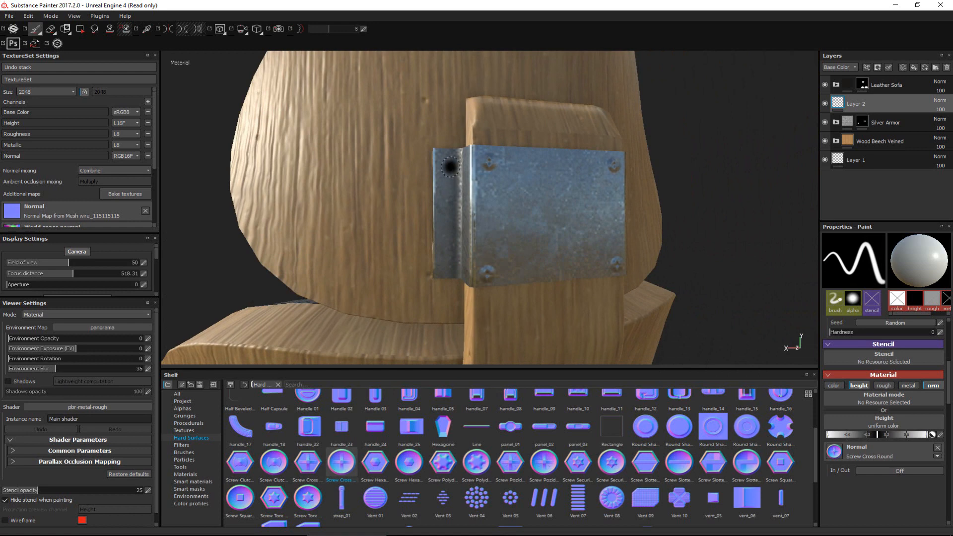
pyautogui.click(446, 163)
pyautogui.click(446, 264)
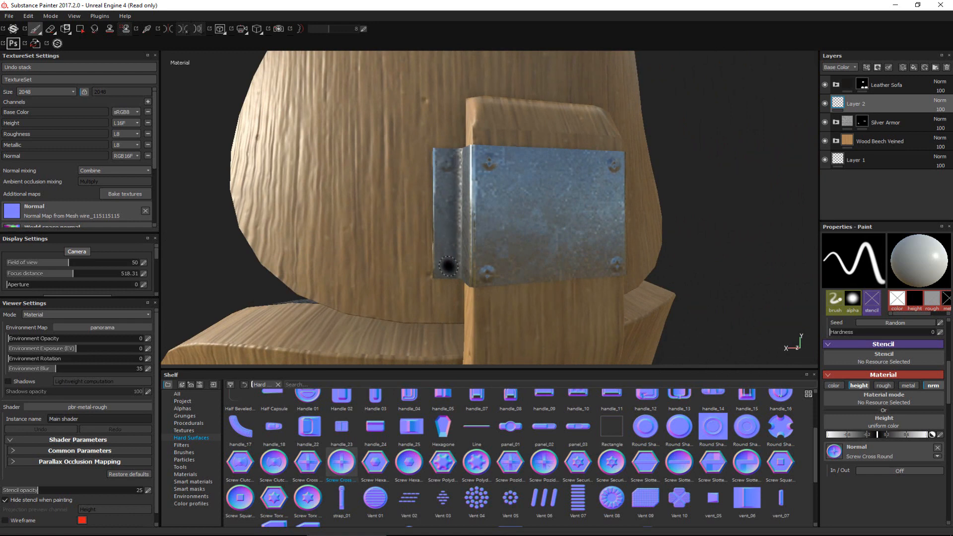
pyautogui.keyDown('alt'); pyautogui.moveTo(601, 251); pyautogui.dragTo(447, 260); pyautogui.keyUp('alt')
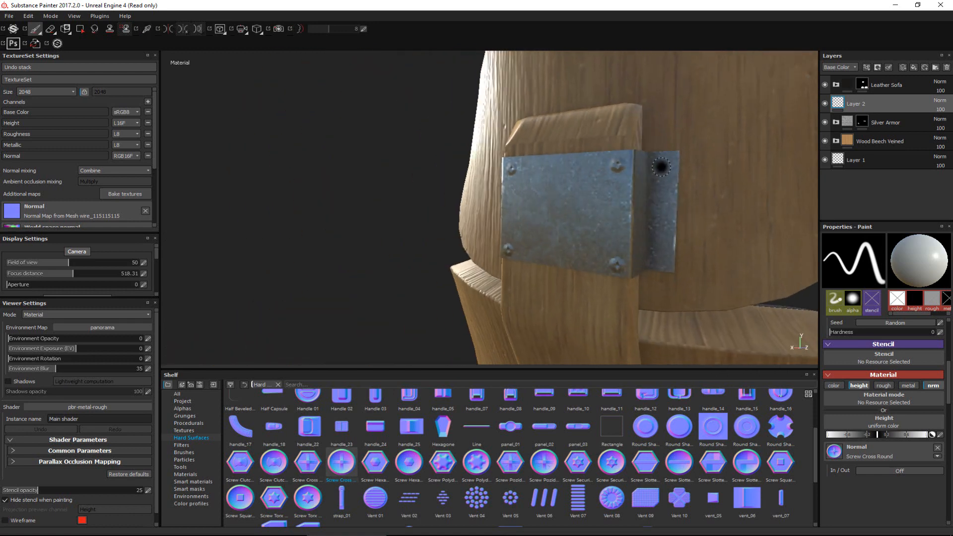
pyautogui.click(663, 261)
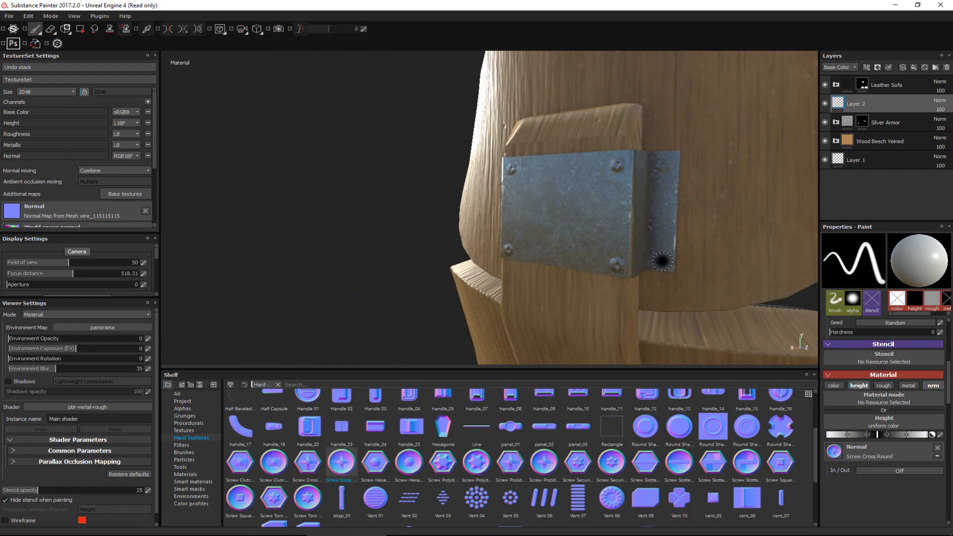
# Set the texture set size to 4096 and check the screw detail on the upper bracket.
pyautogui.keyDown('alt'); pyautogui.moveTo(478, 213); pyautogui.dragTo(414, 225, button='middle'); pyautogui.keyUp('alt')
pyautogui.keyDown('alt'); pyautogui.moveTo(436, 175); pyautogui.dragTo(564, 179); pyautogui.keyUp('alt')
pyautogui.keyDown('alt'); pyautogui.moveTo(560, 208); pyautogui.dragTo(536, 342, button='right'); pyautogui.keyUp('alt')
pyautogui.keyDown('alt'); pyautogui.moveTo(531, 320); pyautogui.dragTo(501, 308, button='middle'); pyautogui.keyUp('alt')
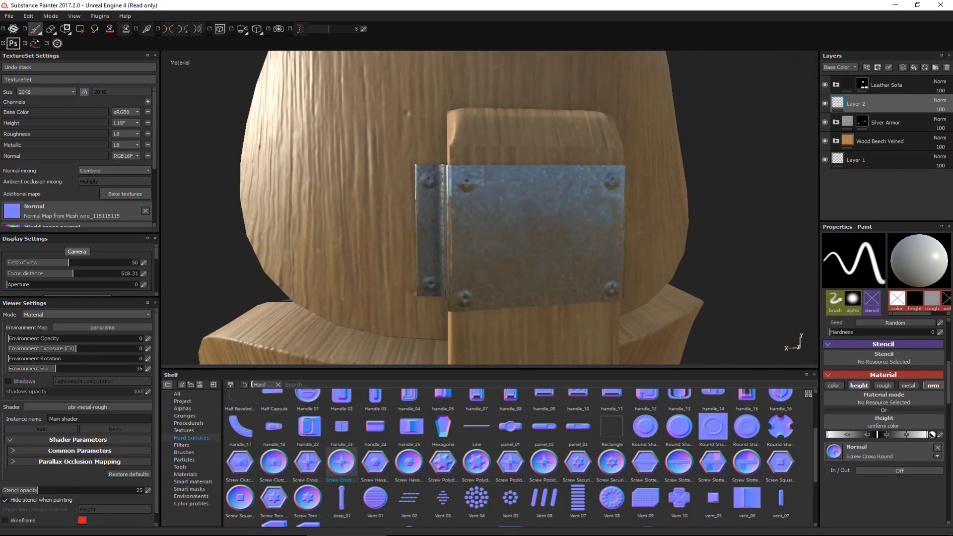
pyautogui.keyDown('alt'); pyautogui.moveTo(485, 258); pyautogui.dragTo(475, 264); pyautogui.keyUp('alt')
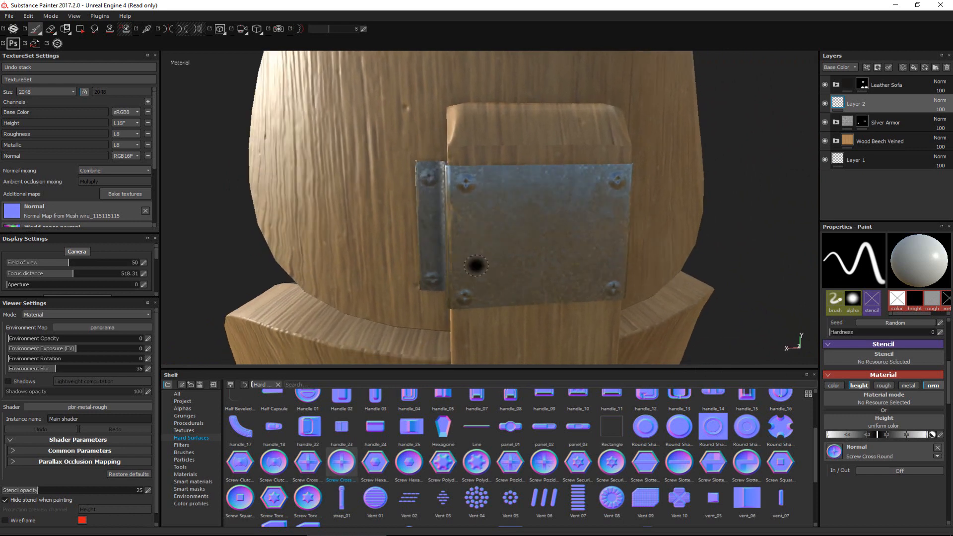
pyautogui.moveTo(517, 237)
pyautogui.keyDown('alt'); pyautogui.mouseDown(button='right')
pyautogui.moveTo(504, 49)
pyautogui.moveTo(517, 205)
pyautogui.mouseUp(button='right'); pyautogui.keyUp('alt')
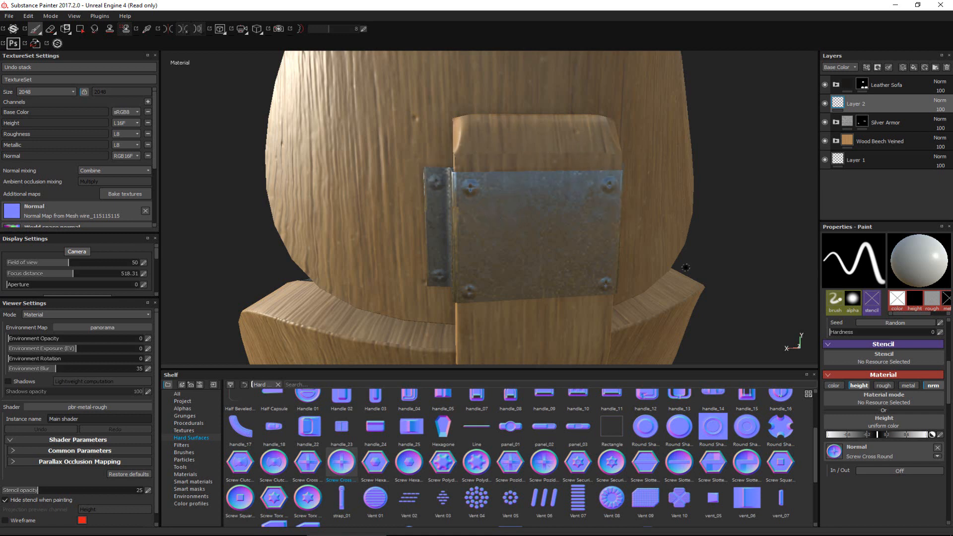
pyautogui.click(48, 92)
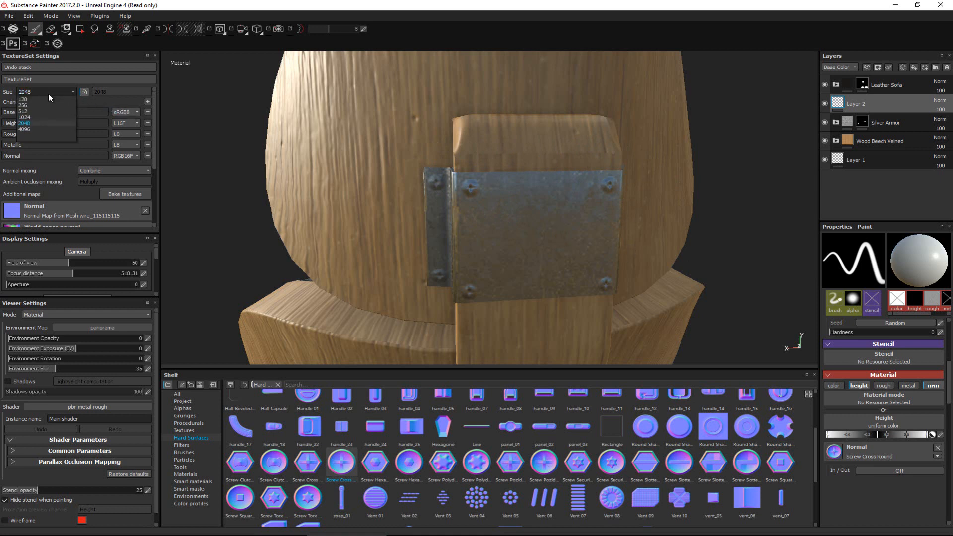
pyautogui.click(40, 127)
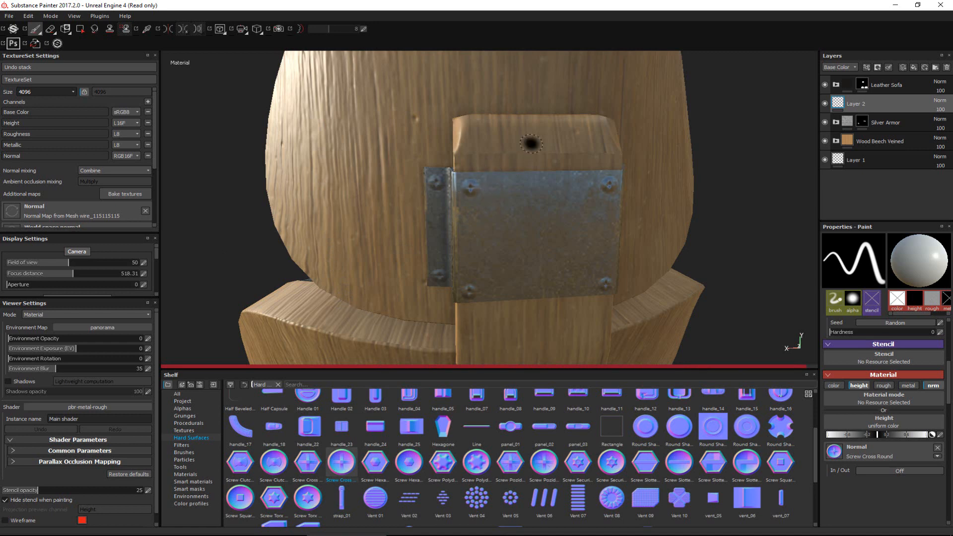
pyautogui.moveTo(503, 213)
pyautogui.keyDown('alt'); pyautogui.mouseDown()
pyautogui.moveTo(476, 186)
pyautogui.moveTo(470, 194)
pyautogui.moveTo(631, 243)
pyautogui.mouseUp(); pyautogui.keyUp('alt')
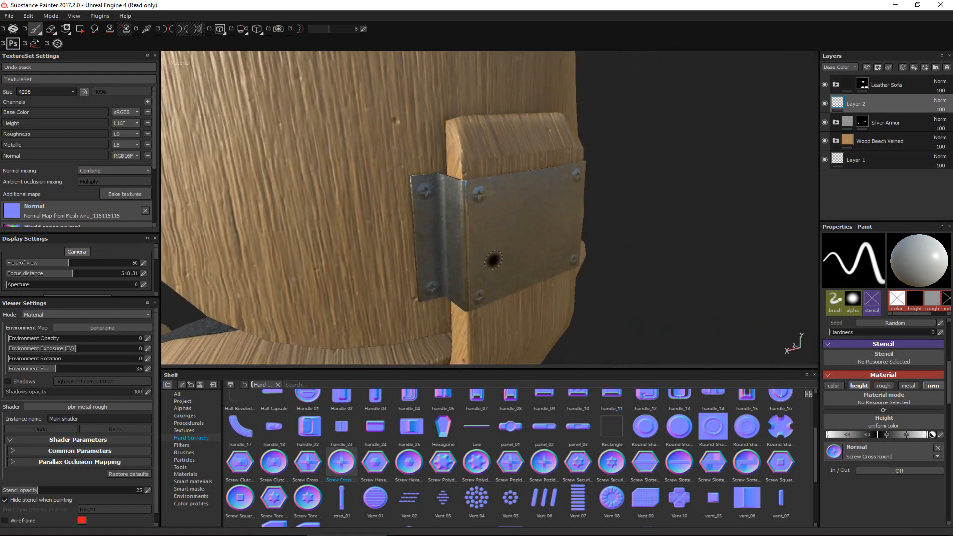
# Stamp a cross-head screw in each of the four corners of the main plate on the backrest's bracket.
pyautogui.scroll(-4, 493, 260)
pyautogui.keyDown('alt'); pyautogui.moveTo(413, 277); pyautogui.dragTo(551, 57, button='middle'); pyautogui.keyUp('alt')
pyautogui.keyDown('alt'); pyautogui.moveTo(565, 298); pyautogui.dragTo(557, 273); pyautogui.keyUp('alt')
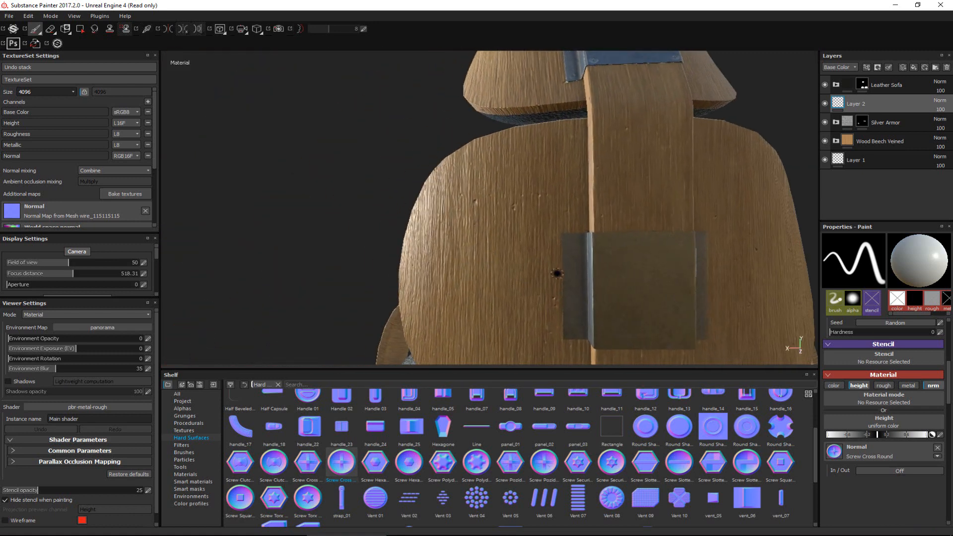
pyautogui.keyDown('alt'); pyautogui.moveTo(557, 274); pyautogui.dragTo(418, 228, button='middle'); pyautogui.keyUp('alt')
pyautogui.keyDown('alt'); pyautogui.moveTo(419, 228); pyautogui.dragTo(515, 306, button='right'); pyautogui.keyUp('alt')
pyautogui.keyDown('alt'); pyautogui.moveTo(505, 299); pyautogui.dragTo(493, 241, button='middle'); pyautogui.keyUp('alt')
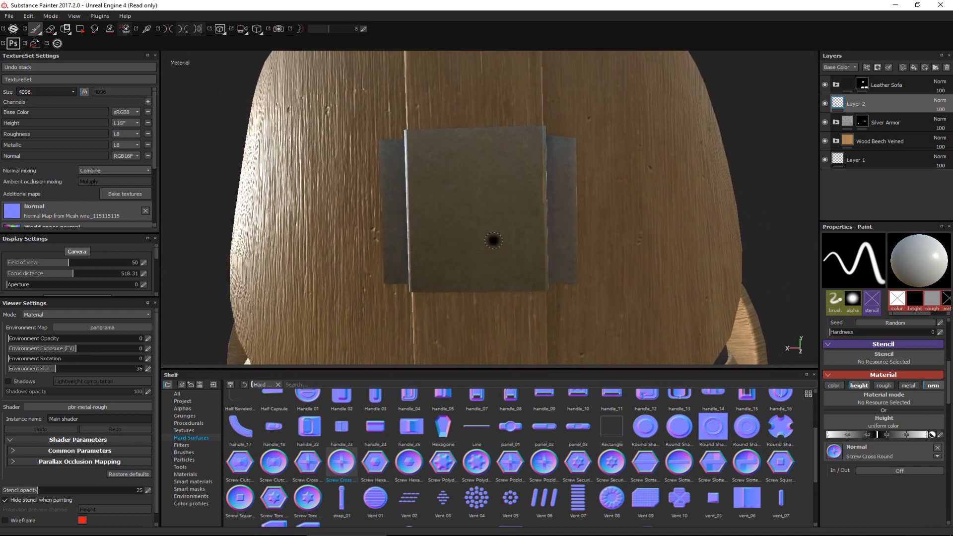
pyautogui.click(420, 145)
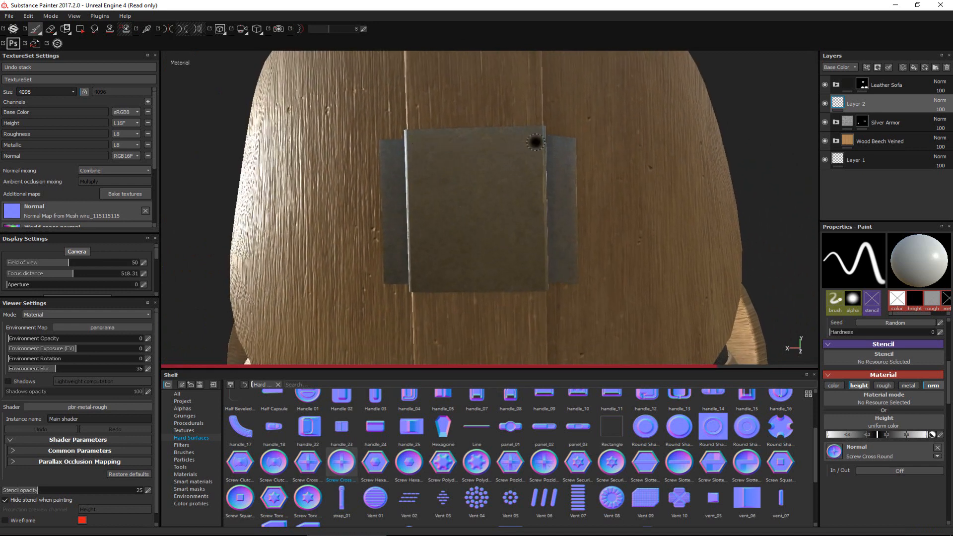
pyautogui.click(534, 141)
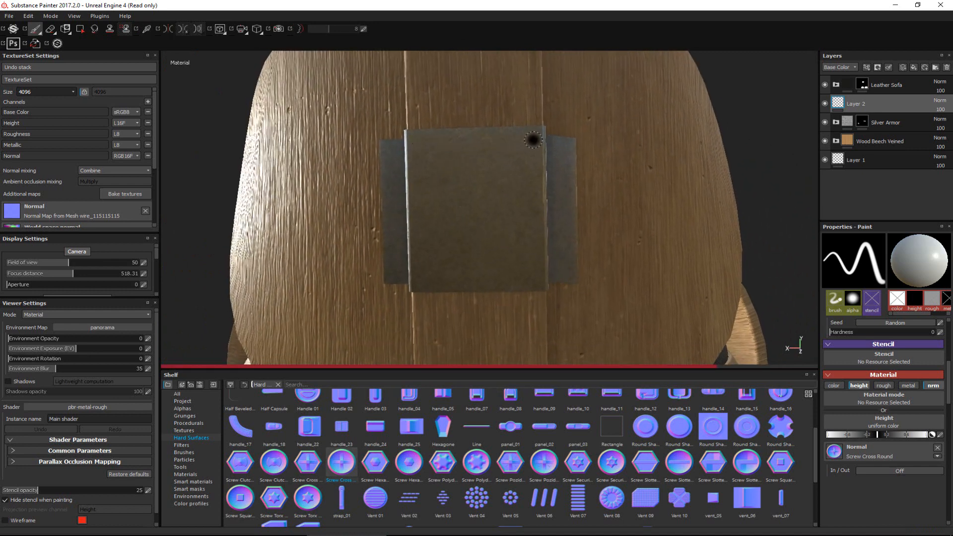
pyautogui.click(530, 274)
pyautogui.click(420, 281)
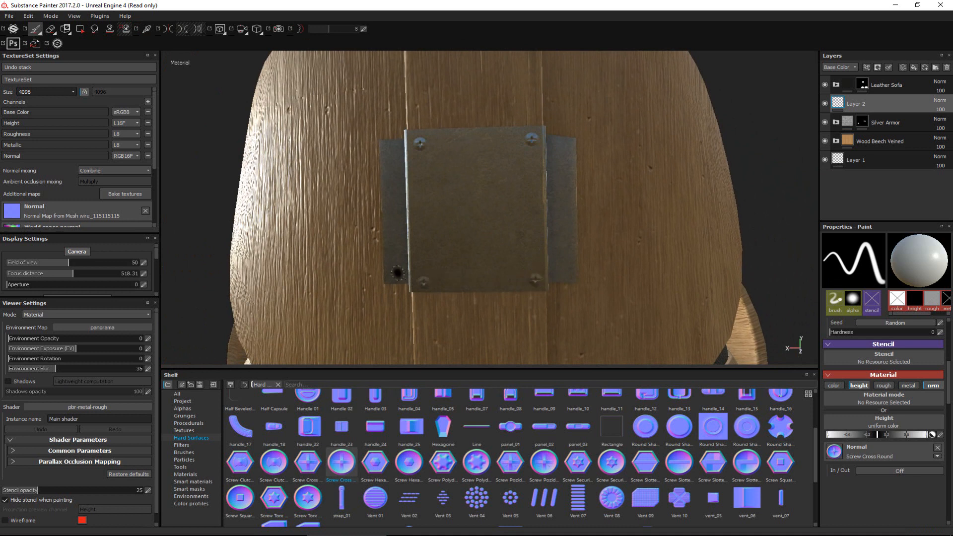
# Stamp cross-head screws at both ends of the backrest bracket's side flanges and rotate the environment lighting to 110.
pyautogui.click(396, 272)
pyautogui.click(389, 151)
pyautogui.click(560, 149)
pyautogui.keyDown('shift'); pyautogui.moveTo(199, 193); pyautogui.dragTo(225, 200, button='right'); pyautogui.keyUp('shift')
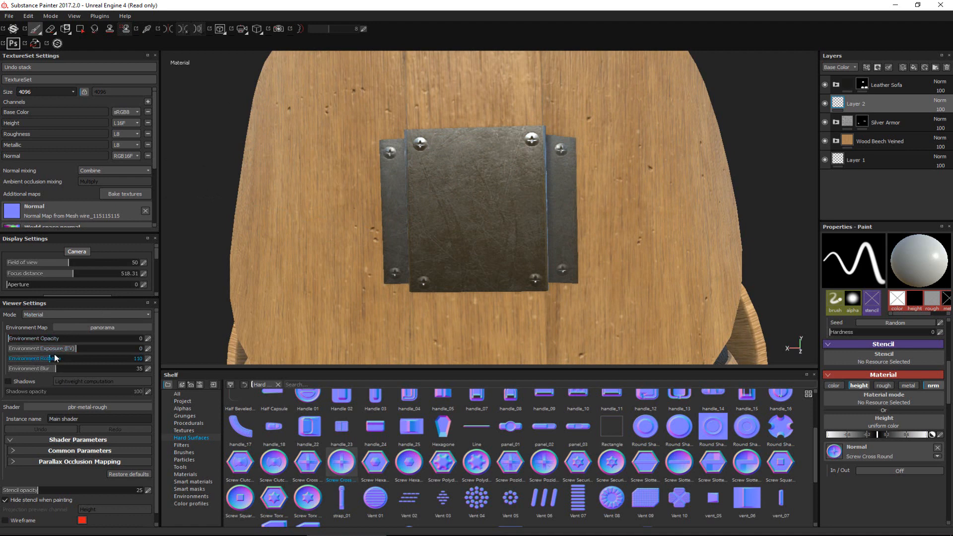
# Stamp cross-head screws in the four corners of the main plate on the bracket under the seat.
pyautogui.keyDown('alt'); pyautogui.moveTo(475, 271); pyautogui.dragTo(466, 124, button='right'); pyautogui.keyUp('alt')
pyautogui.keyDown('alt'); pyautogui.moveTo(479, 251); pyautogui.dragTo(497, 99, button='middle'); pyautogui.keyUp('alt')
pyautogui.keyDown('alt'); pyautogui.moveTo(497, 99); pyautogui.dragTo(347, 179); pyautogui.keyUp('alt')
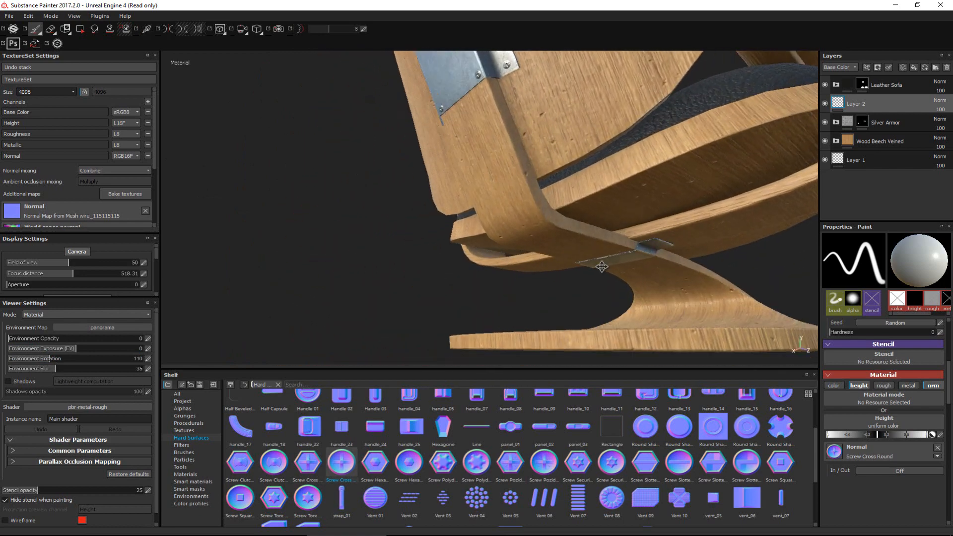
pyautogui.keyDown('alt'); pyautogui.moveTo(496, 233); pyautogui.dragTo(443, 182, button='middle'); pyautogui.keyUp('alt')
pyautogui.keyDown('alt'); pyautogui.moveTo(447, 183); pyautogui.dragTo(536, 248, button='right'); pyautogui.keyUp('alt')
pyautogui.keyDown('alt'); pyautogui.moveTo(553, 229); pyautogui.dragTo(496, 194, button='middle'); pyautogui.keyUp('alt')
pyautogui.moveTo(497, 193)
pyautogui.keyDown('alt'); pyautogui.mouseDown(button='right')
pyautogui.moveTo(492, 183)
pyautogui.moveTo(528, 284)
pyautogui.mouseUp(button='right'); pyautogui.keyUp('alt')
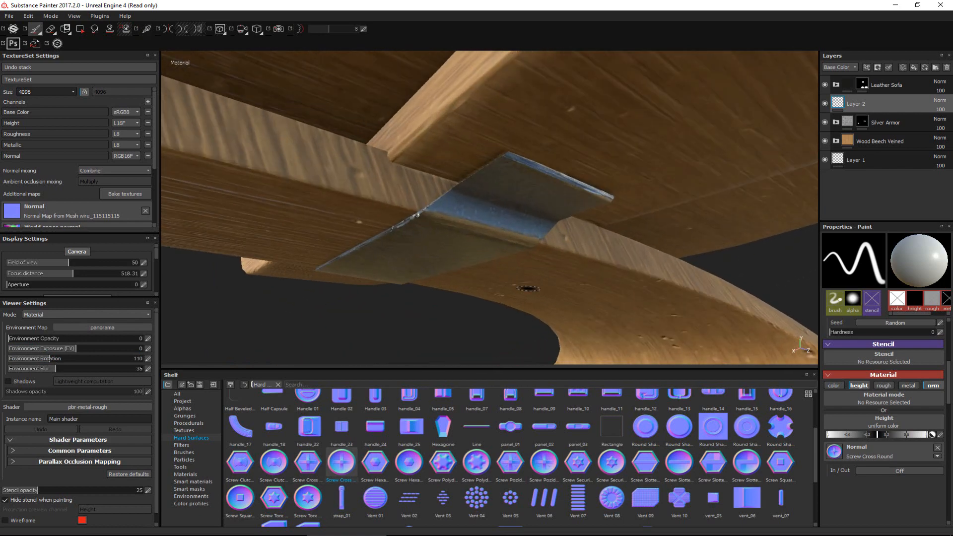
pyautogui.keyDown('alt'); pyautogui.moveTo(528, 285); pyautogui.dragTo(529, 174); pyautogui.keyUp('alt')
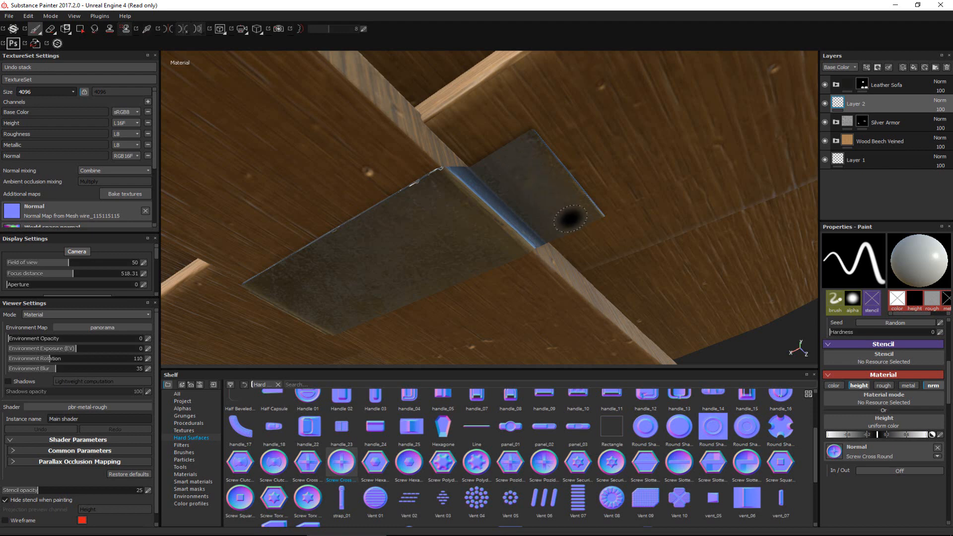
pyautogui.moveTo(427, 237)
pyautogui.keyDown('alt'); pyautogui.mouseDown()
pyautogui.moveTo(561, 223)
pyautogui.moveTo(538, 204)
pyautogui.moveTo(623, 170)
pyautogui.mouseUp(); pyautogui.keyUp('alt')
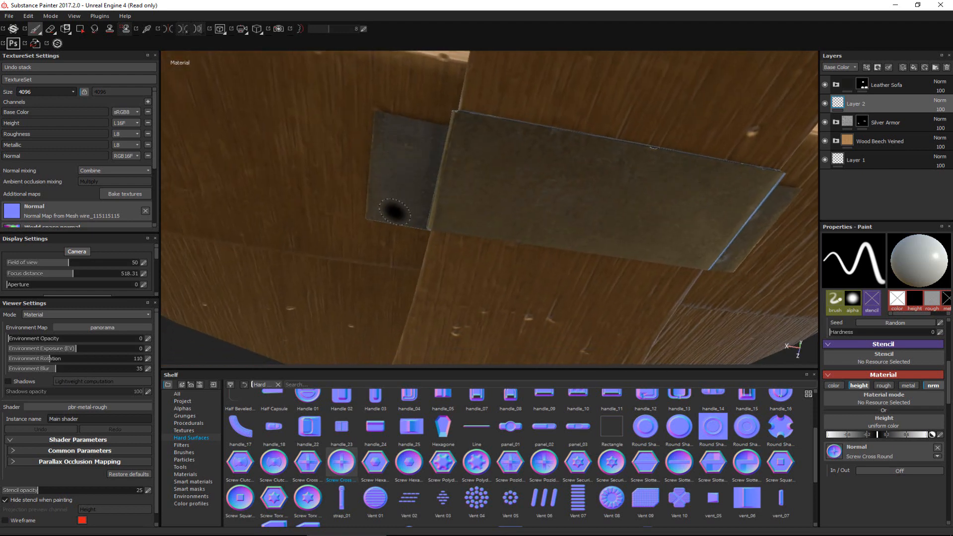
pyautogui.click(491, 155)
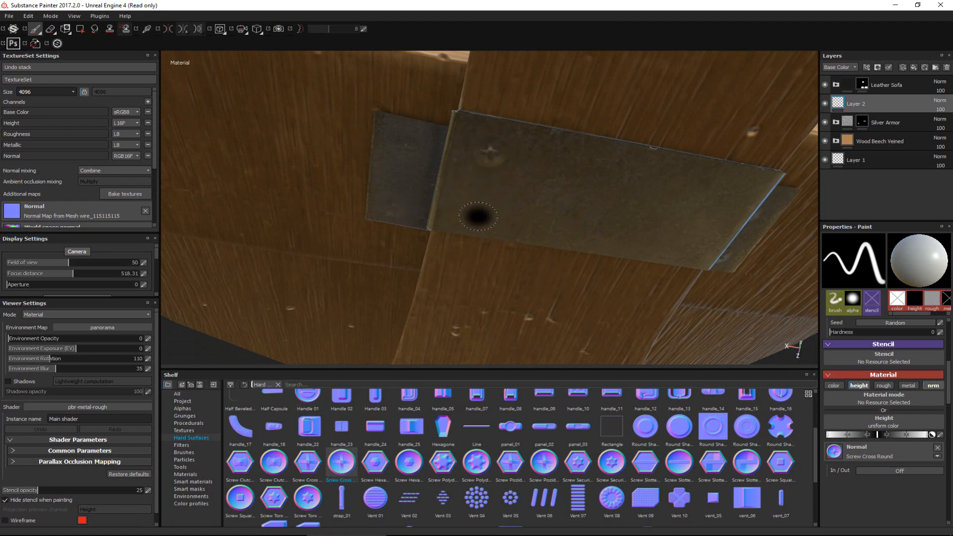
pyautogui.click(475, 214)
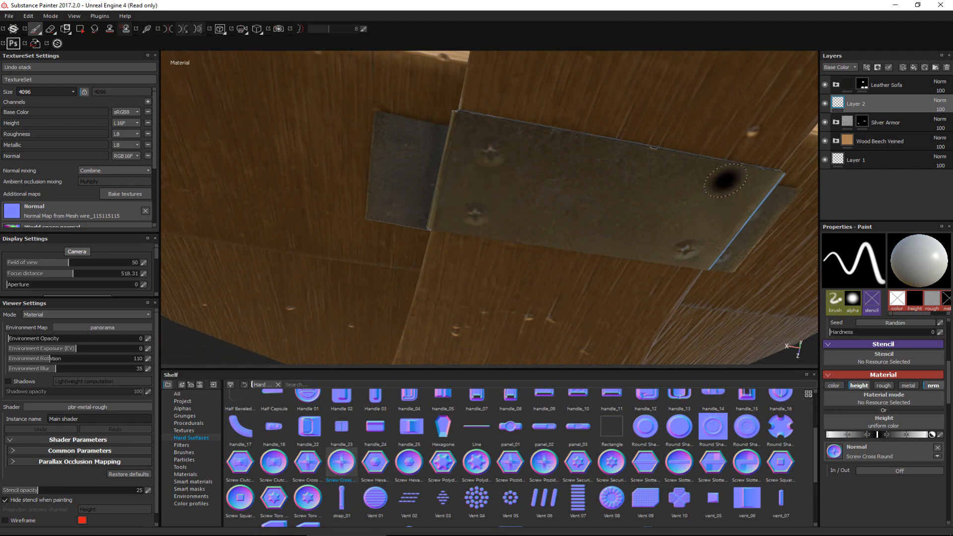
pyautogui.click(721, 178)
# Inspect the textured chair from below and from the front under rotated environment lighting.
pyautogui.scroll(-5, 640, 246)
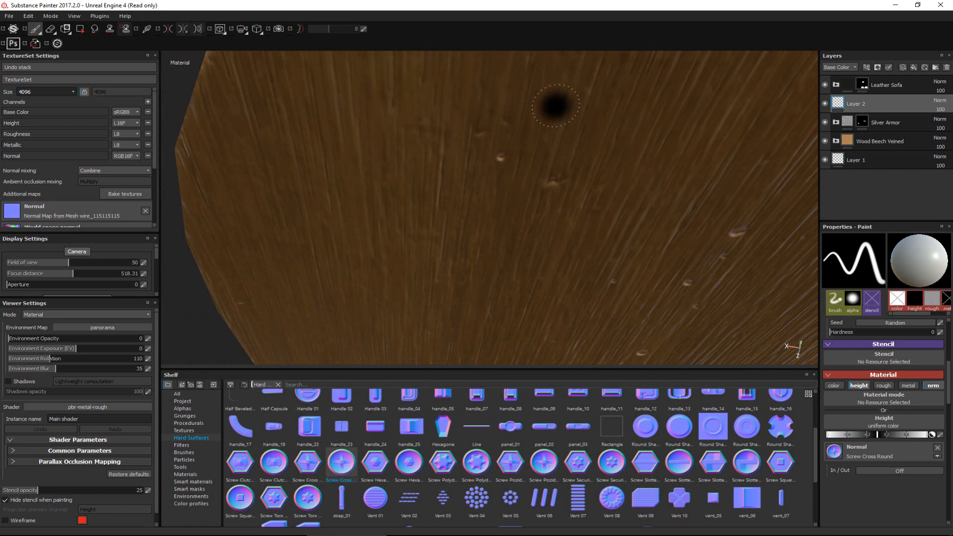
pyautogui.scroll(5, 556, 105)
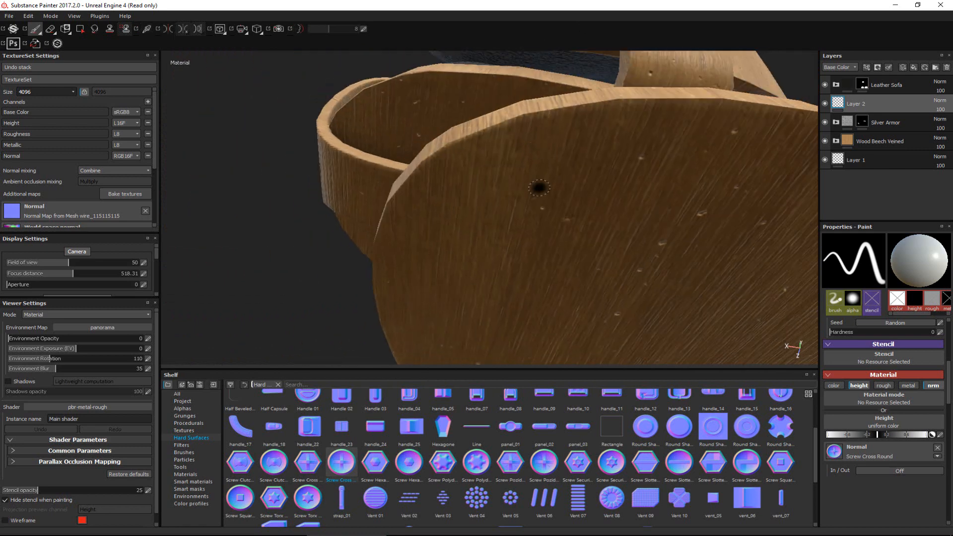
pyautogui.keyDown('alt'); pyautogui.moveTo(571, 189); pyautogui.dragTo(531, 51); pyautogui.keyUp('alt')
pyautogui.scroll(-5, 520, 330)
pyautogui.keyDown('alt'); pyautogui.moveTo(519, 330); pyautogui.dragTo(566, 189); pyautogui.keyUp('alt')
pyautogui.scroll(4, 506, 159)
pyautogui.keyDown('shift'); pyautogui.moveTo(610, 198); pyautogui.dragTo(546, 201, button='right'); pyautogui.keyUp('shift')
pyautogui.keyDown('alt'); pyautogui.moveTo(546, 201); pyautogui.dragTo(397, 212); pyautogui.keyUp('alt')
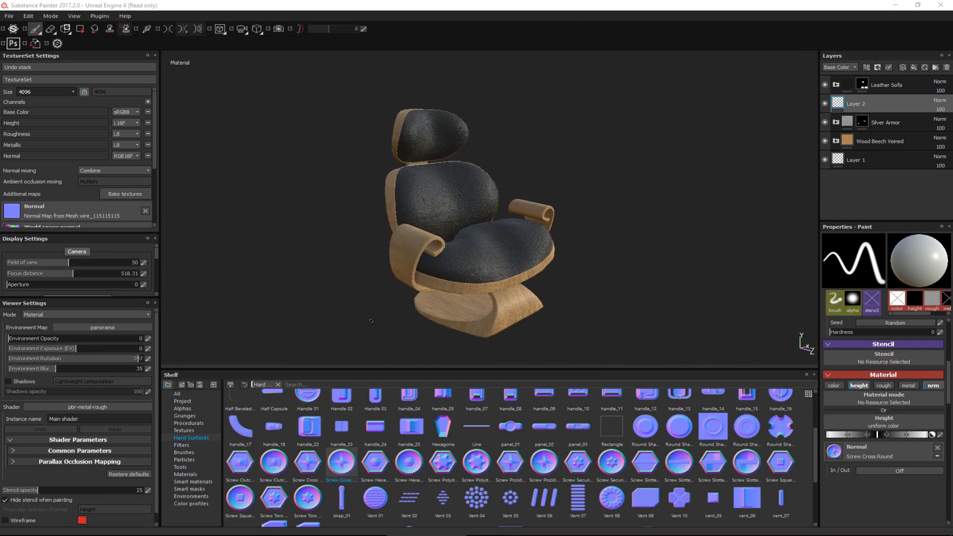
pyautogui.keyDown('alt'); pyautogui.moveTo(400, 304); pyautogui.dragTo(804, 276); pyautogui.keyUp('alt')
pyautogui.keyDown('alt'); pyautogui.moveTo(442, 269); pyautogui.dragTo(378, 244); pyautogui.keyUp('alt')
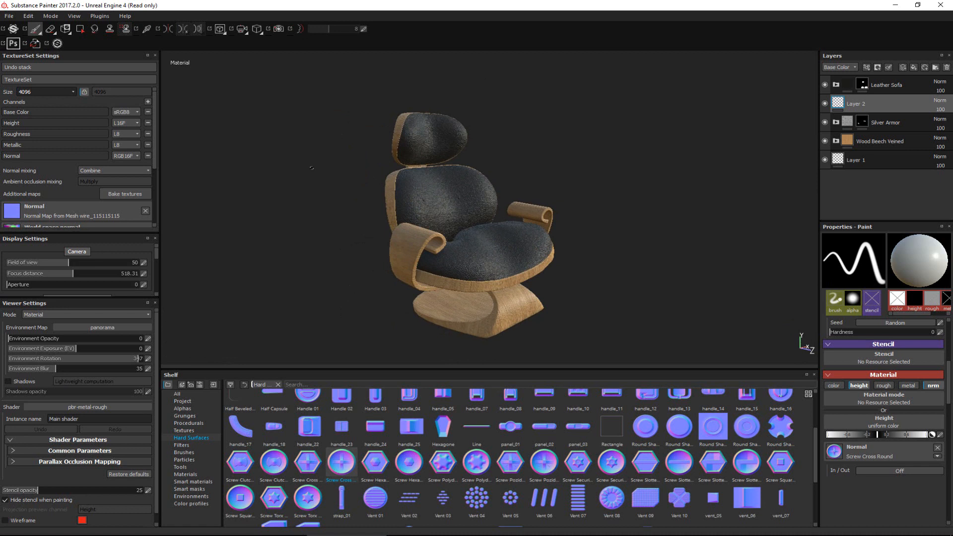
# Start a texture export with the Unreal Engine 4 (Packed) configuration.
pyautogui.click(8, 16)
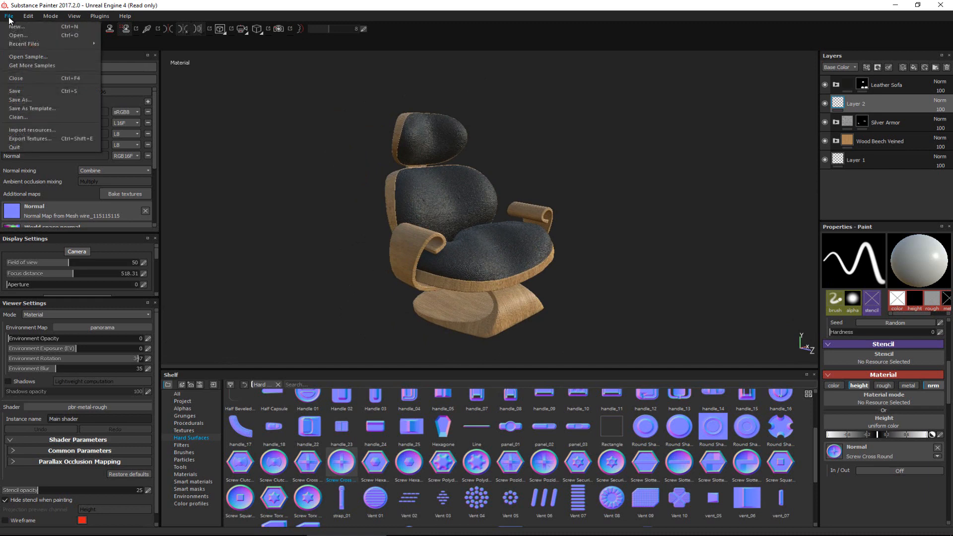
pyautogui.click(44, 138)
pyautogui.moveTo(425, 123); pyautogui.dragTo(429, 76)
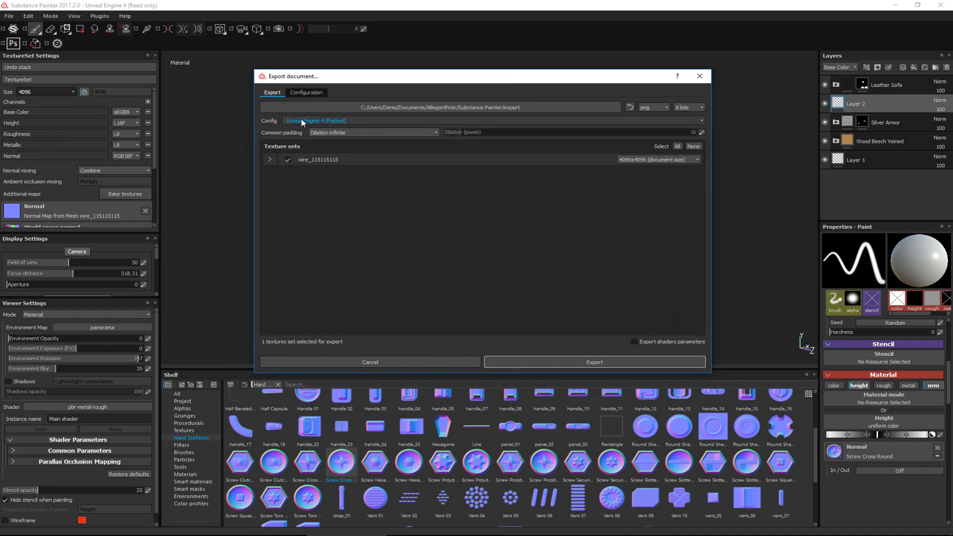
pyautogui.click(349, 121)
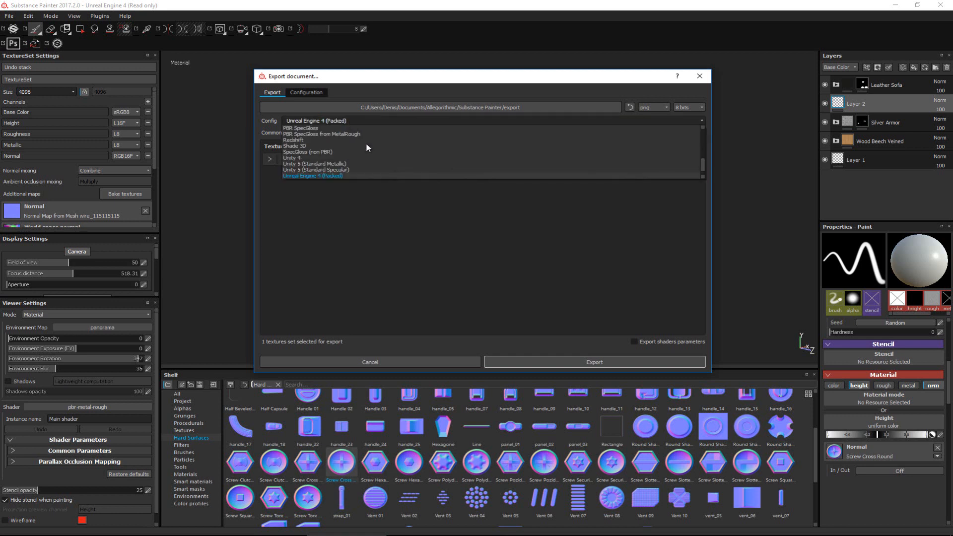
pyautogui.click(342, 176)
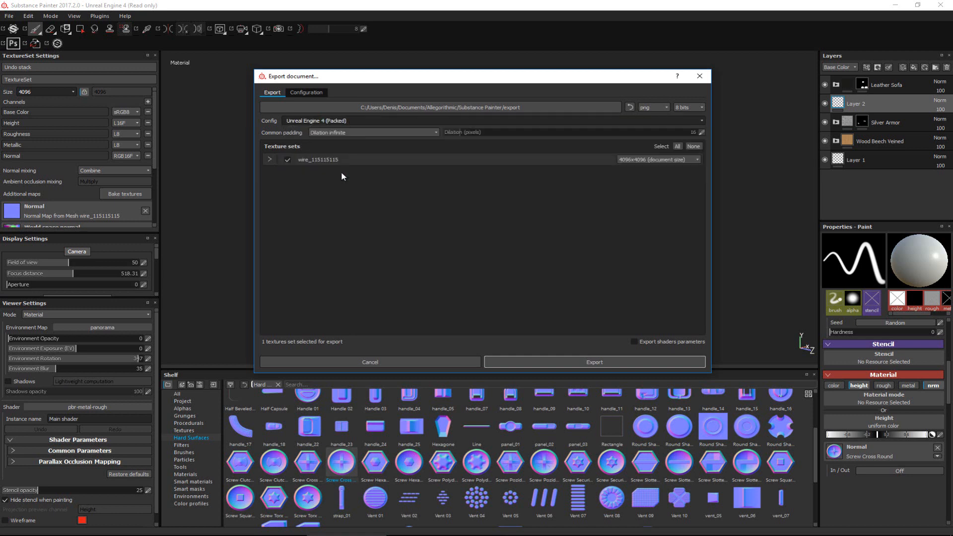
# Export the texture set at 4096x4096 into the D:/DKCGI/Custom Chair/Textures folder.
pyautogui.click(476, 108)
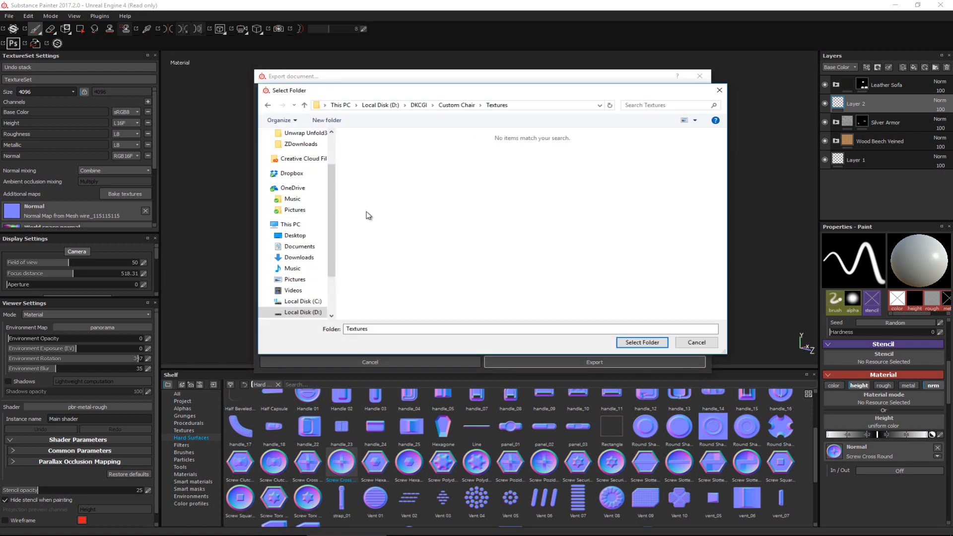
pyautogui.click(636, 346)
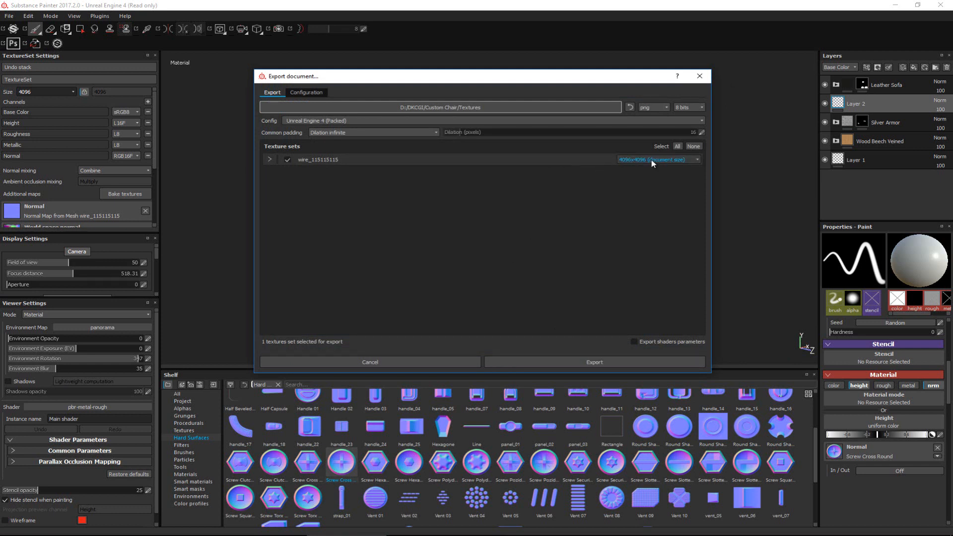
pyautogui.click(670, 161)
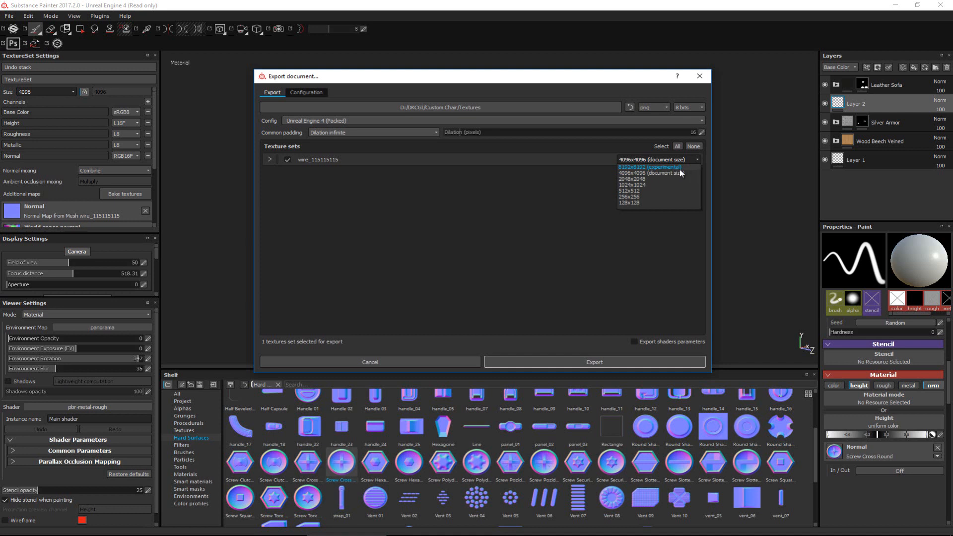
pyautogui.click(664, 173)
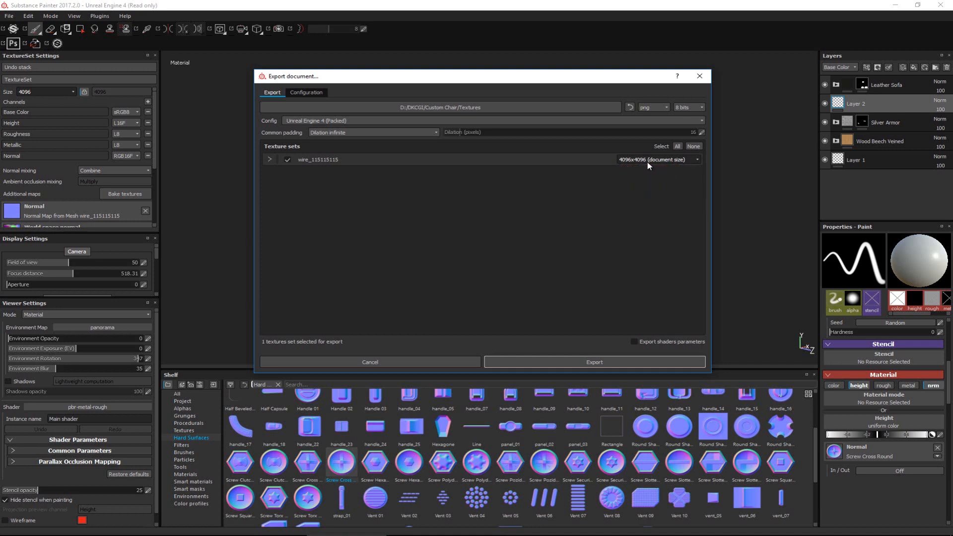
pyautogui.click(594, 363)
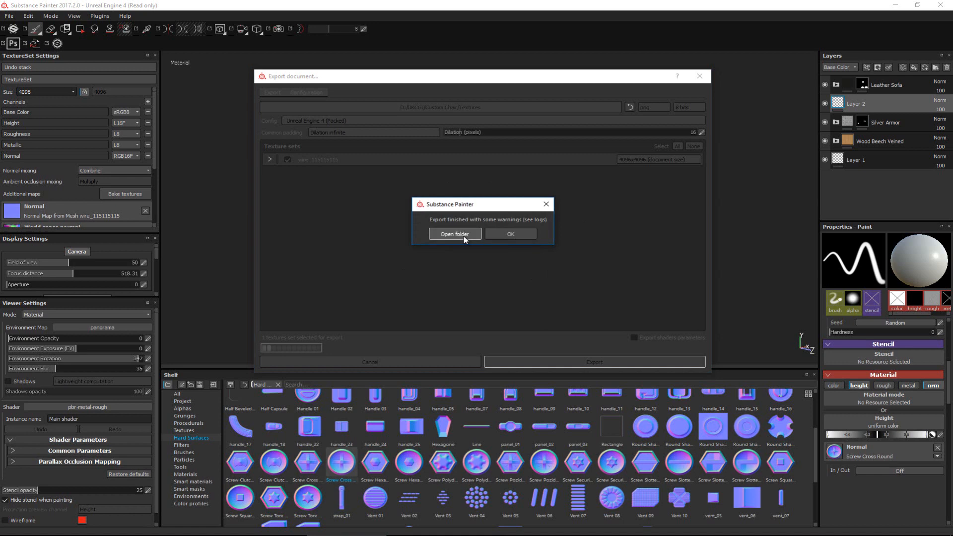
# Open the export folder and look over the base color, normal and occlusion-roughness-metallic maps.
pyautogui.click(461, 234)
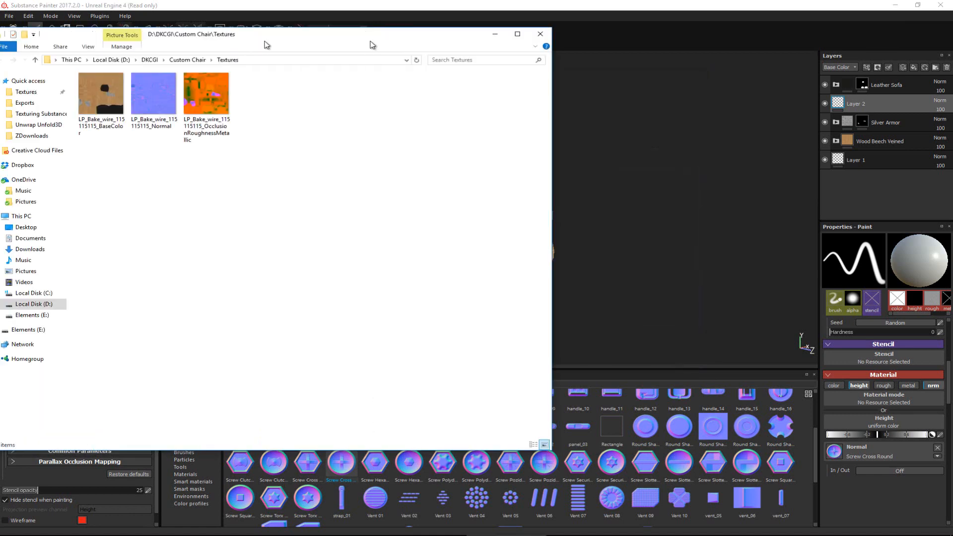
pyautogui.moveTo(370, 40); pyautogui.dragTo(479, 56)
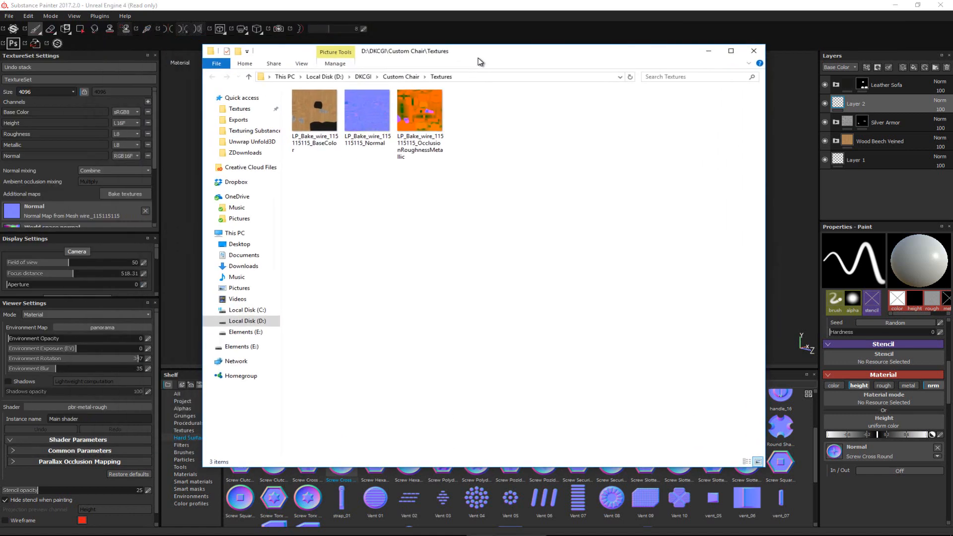
pyautogui.click(326, 114)
pyautogui.click(377, 126)
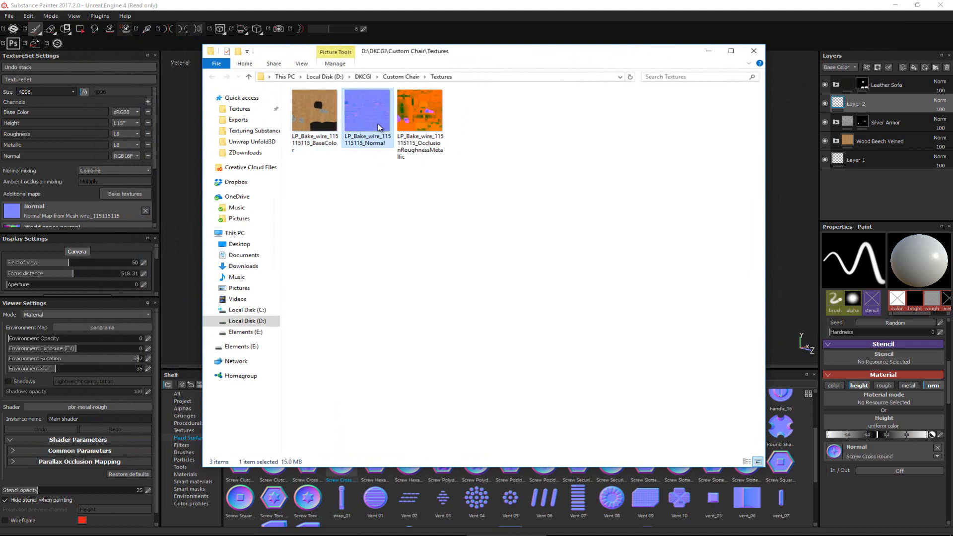
pyautogui.click(429, 122)
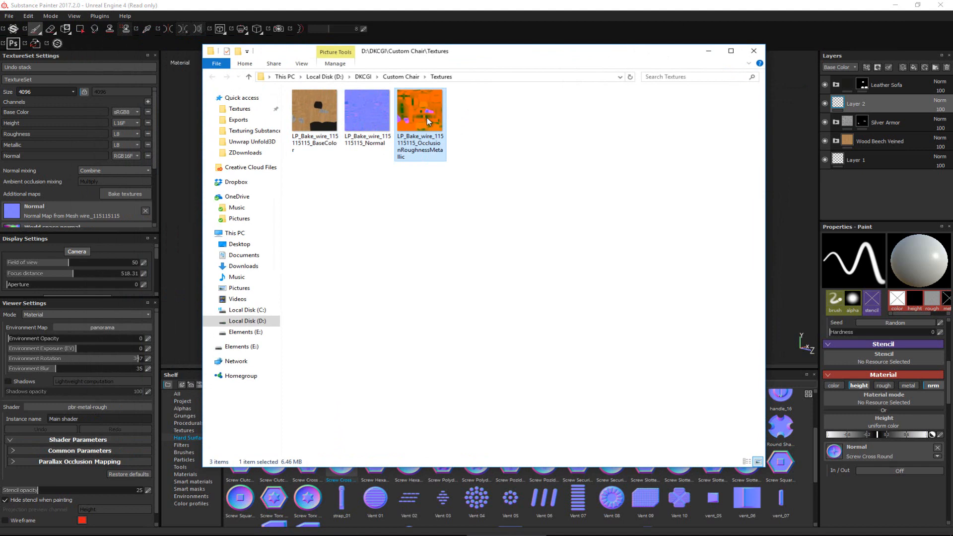
pyautogui.moveTo(442, 53); pyautogui.dragTo(0, 62)
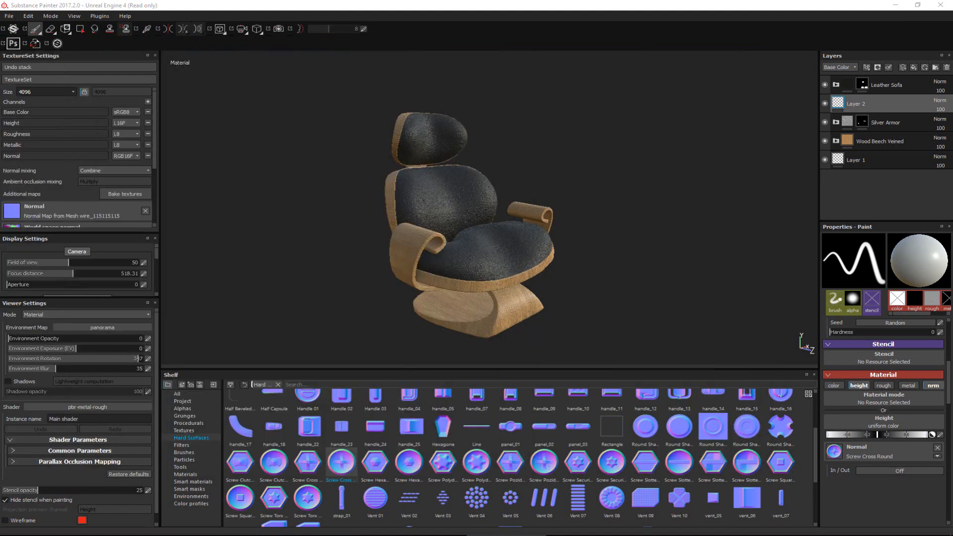
pyautogui.scroll(1, 366, 205)
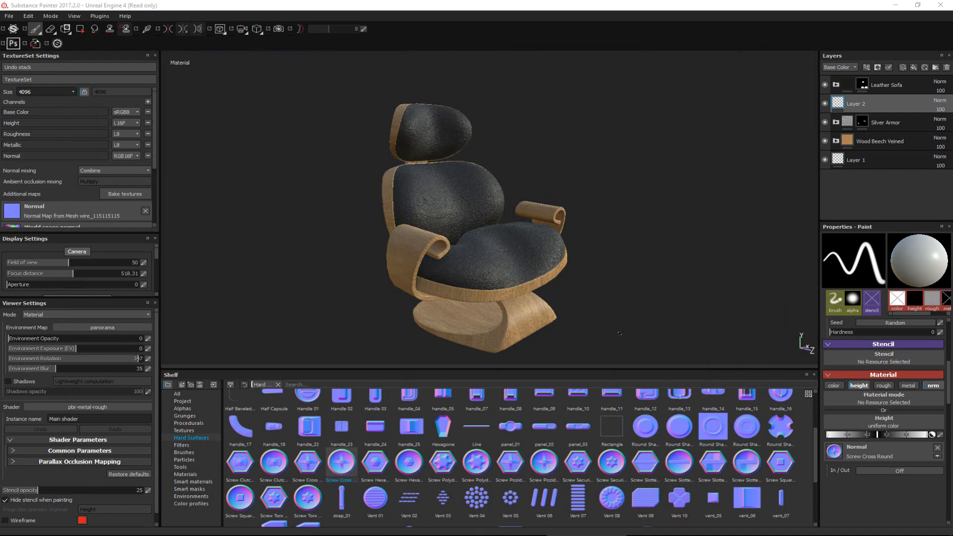
pyautogui.moveTo(640, 323)
pyautogui.keyDown('alt'); pyautogui.mouseDown()
pyautogui.moveTo(579, 323)
pyautogui.moveTo(579, 361)
pyautogui.moveTo(657, 326)
pyautogui.moveTo(629, 328)
pyautogui.mouseUp(); pyautogui.keyUp('alt')
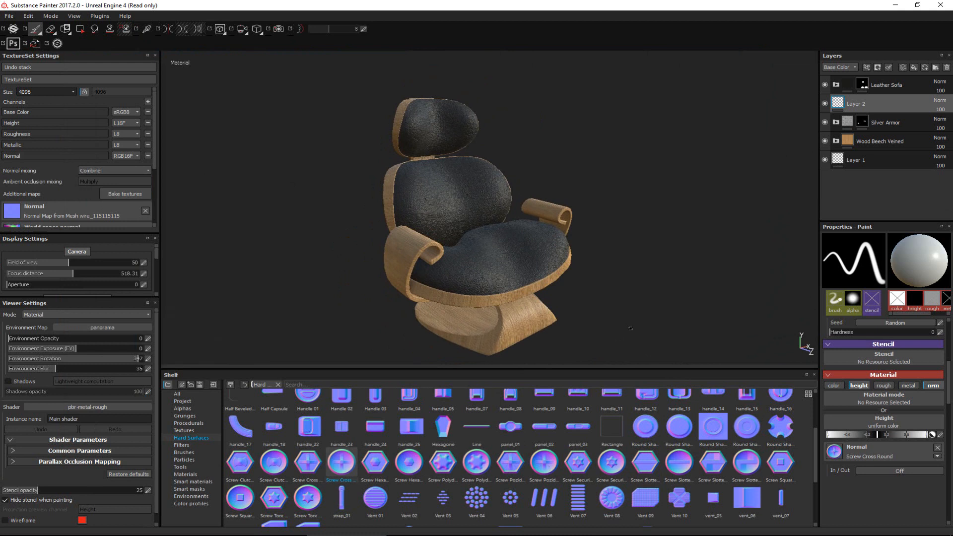